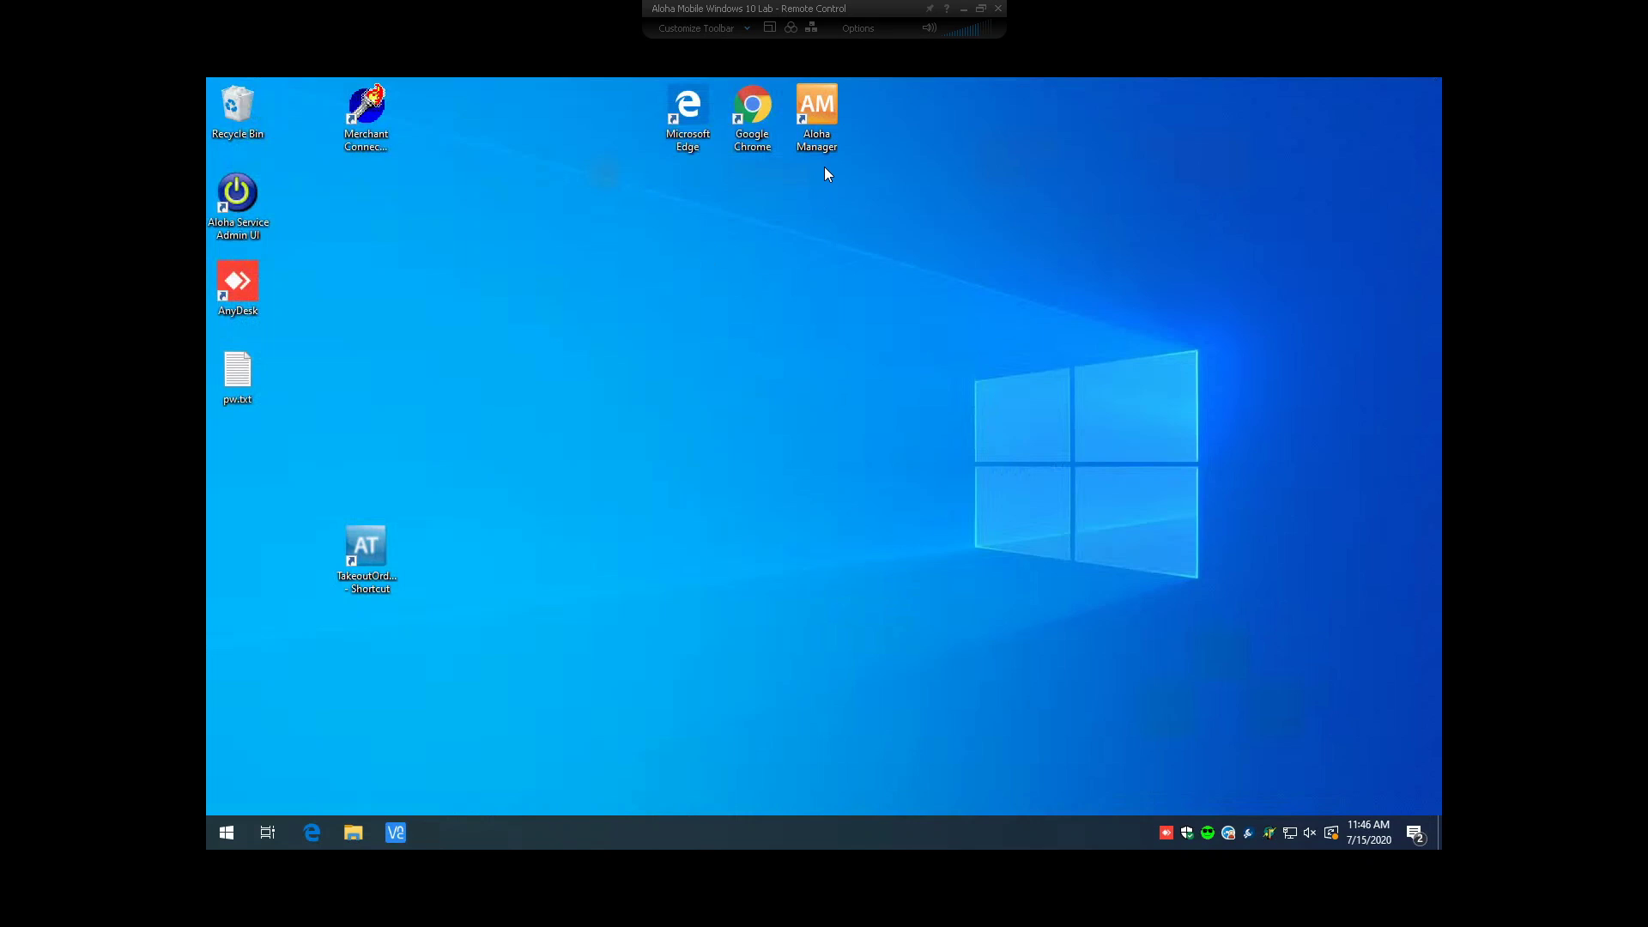
- Launch Aloha Manager and sign in with the account password
left_click(823, 116)
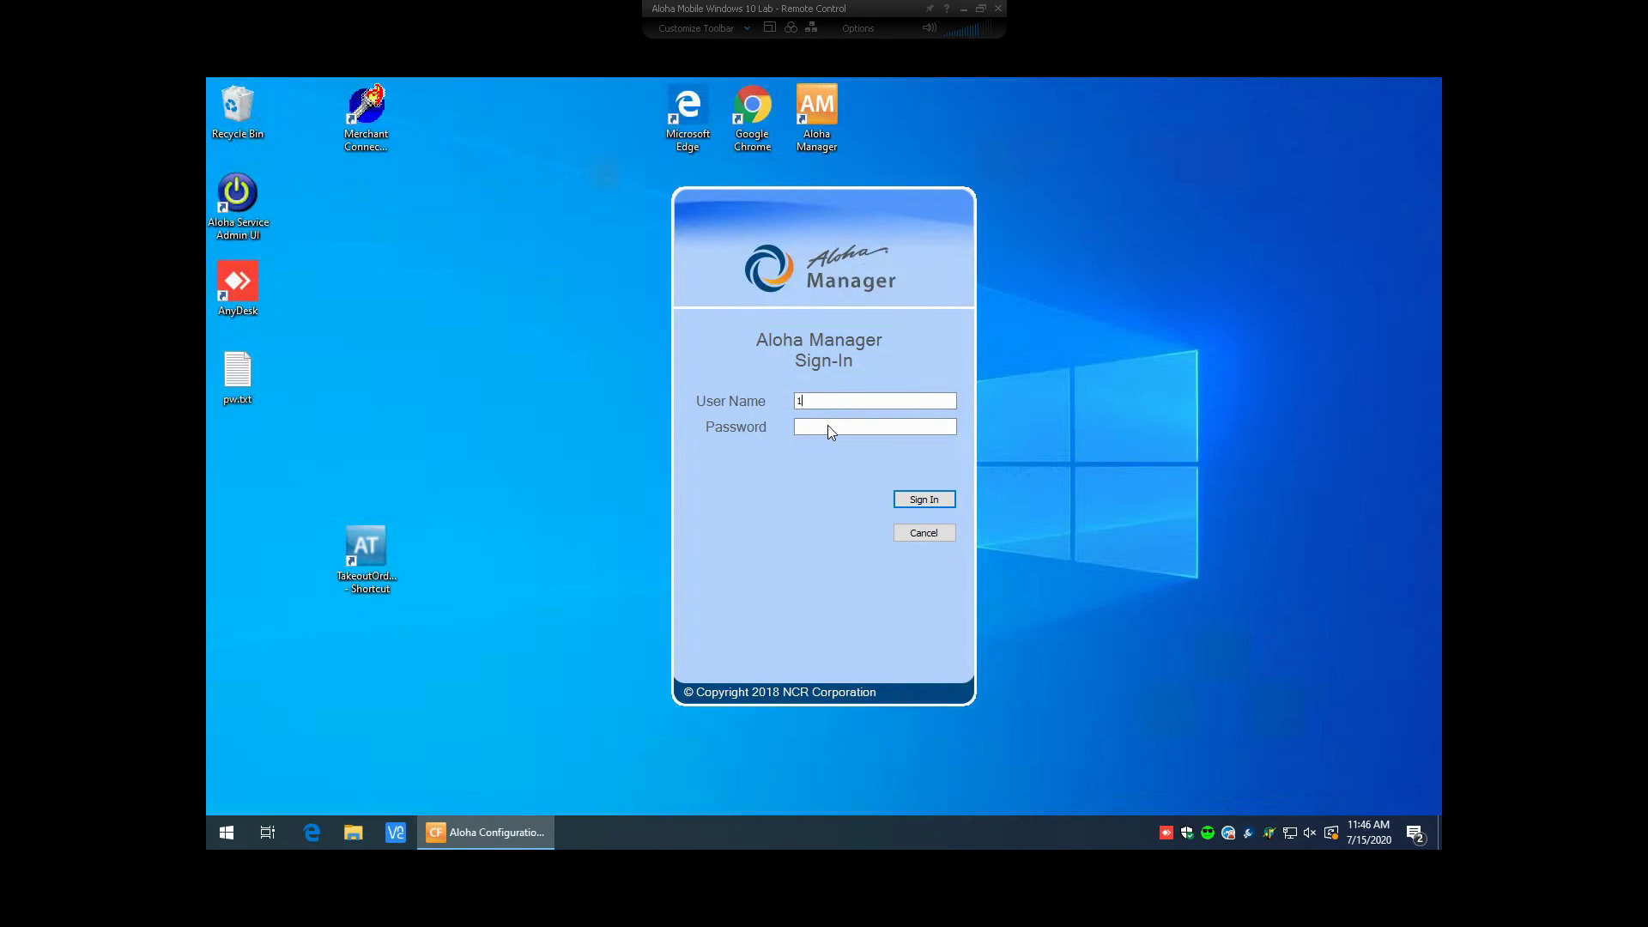
key("Tab")
type("**")
key("Return")
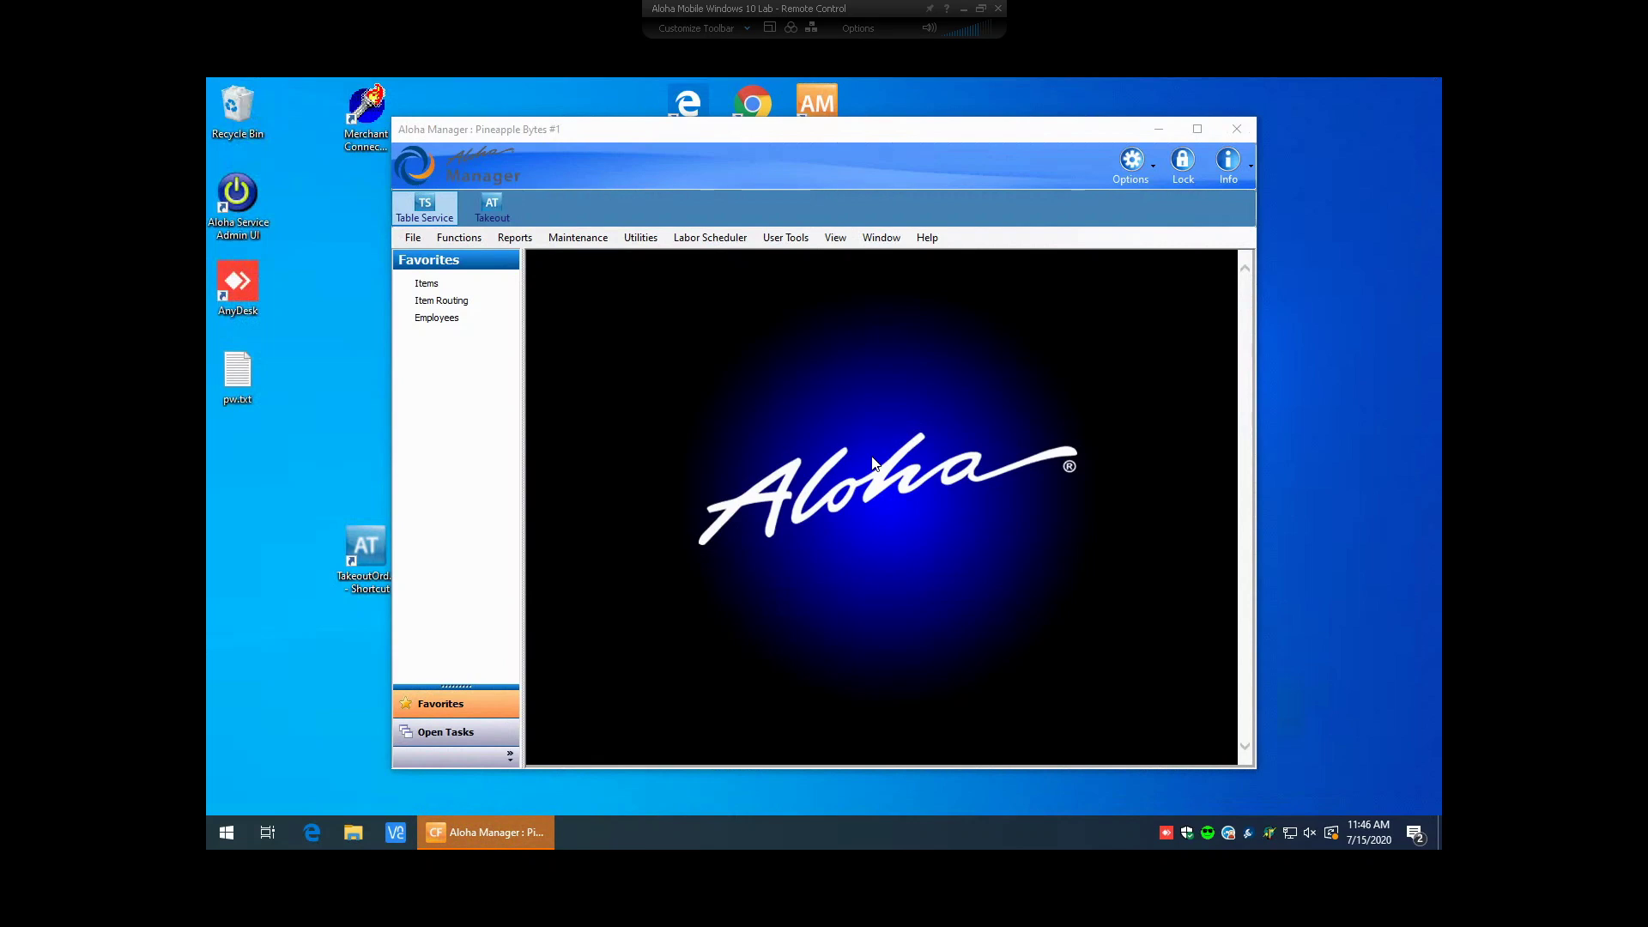
- Maximize the Aloha Manager window and show the Open Tasks list in the navigation pane
left_click(1197, 129)
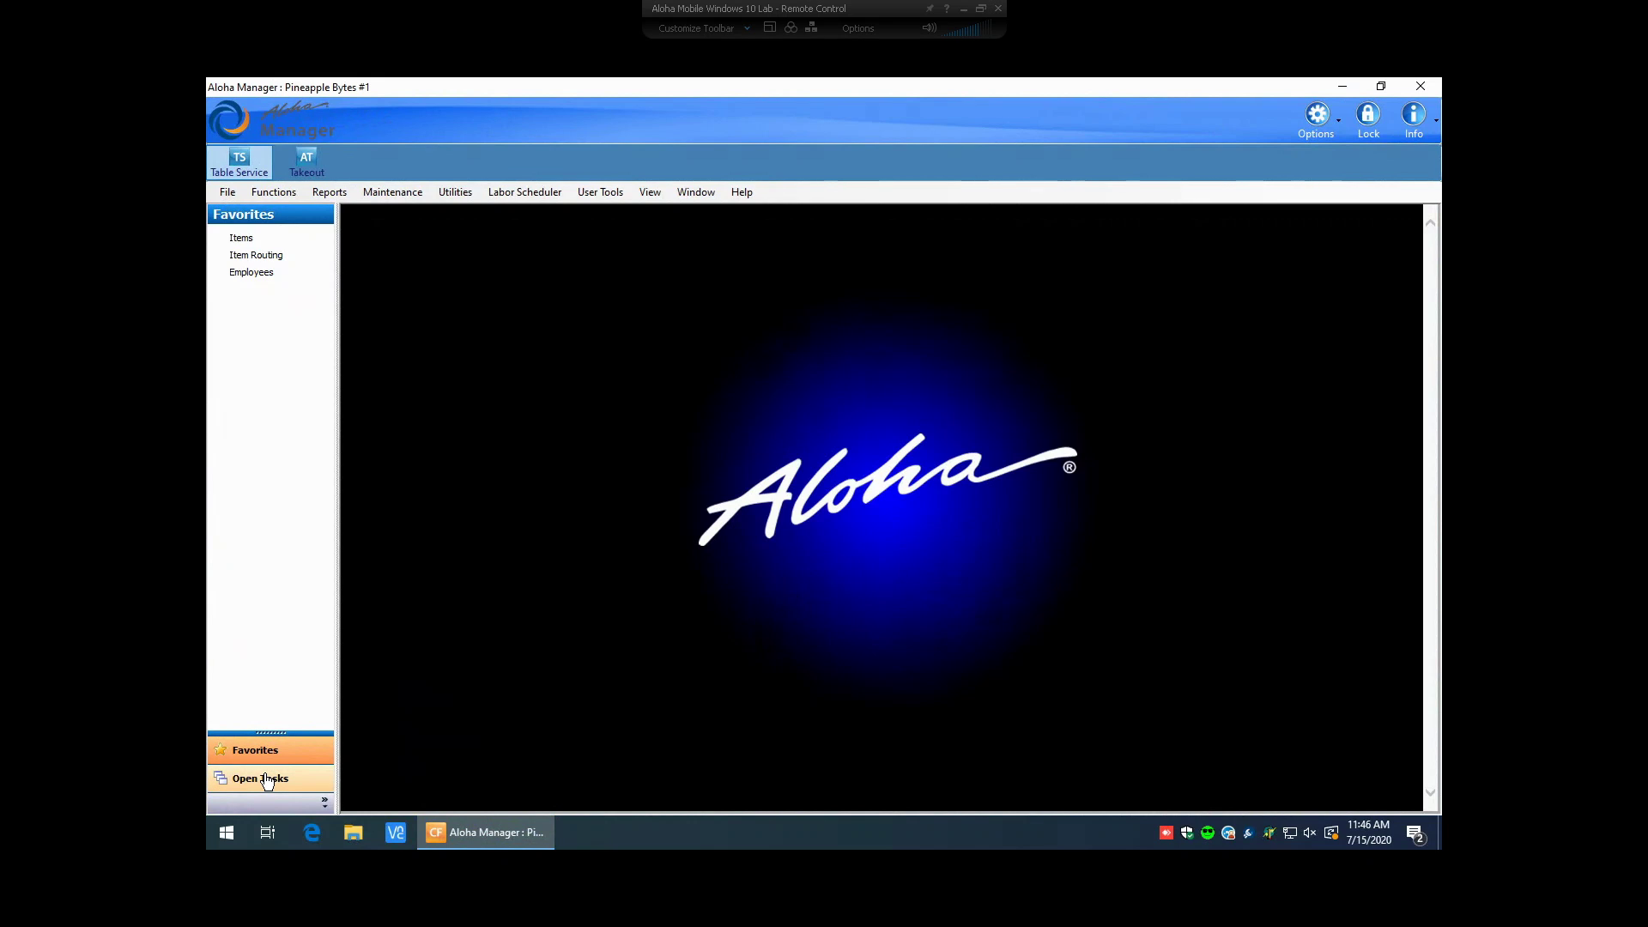
left_click(267, 779)
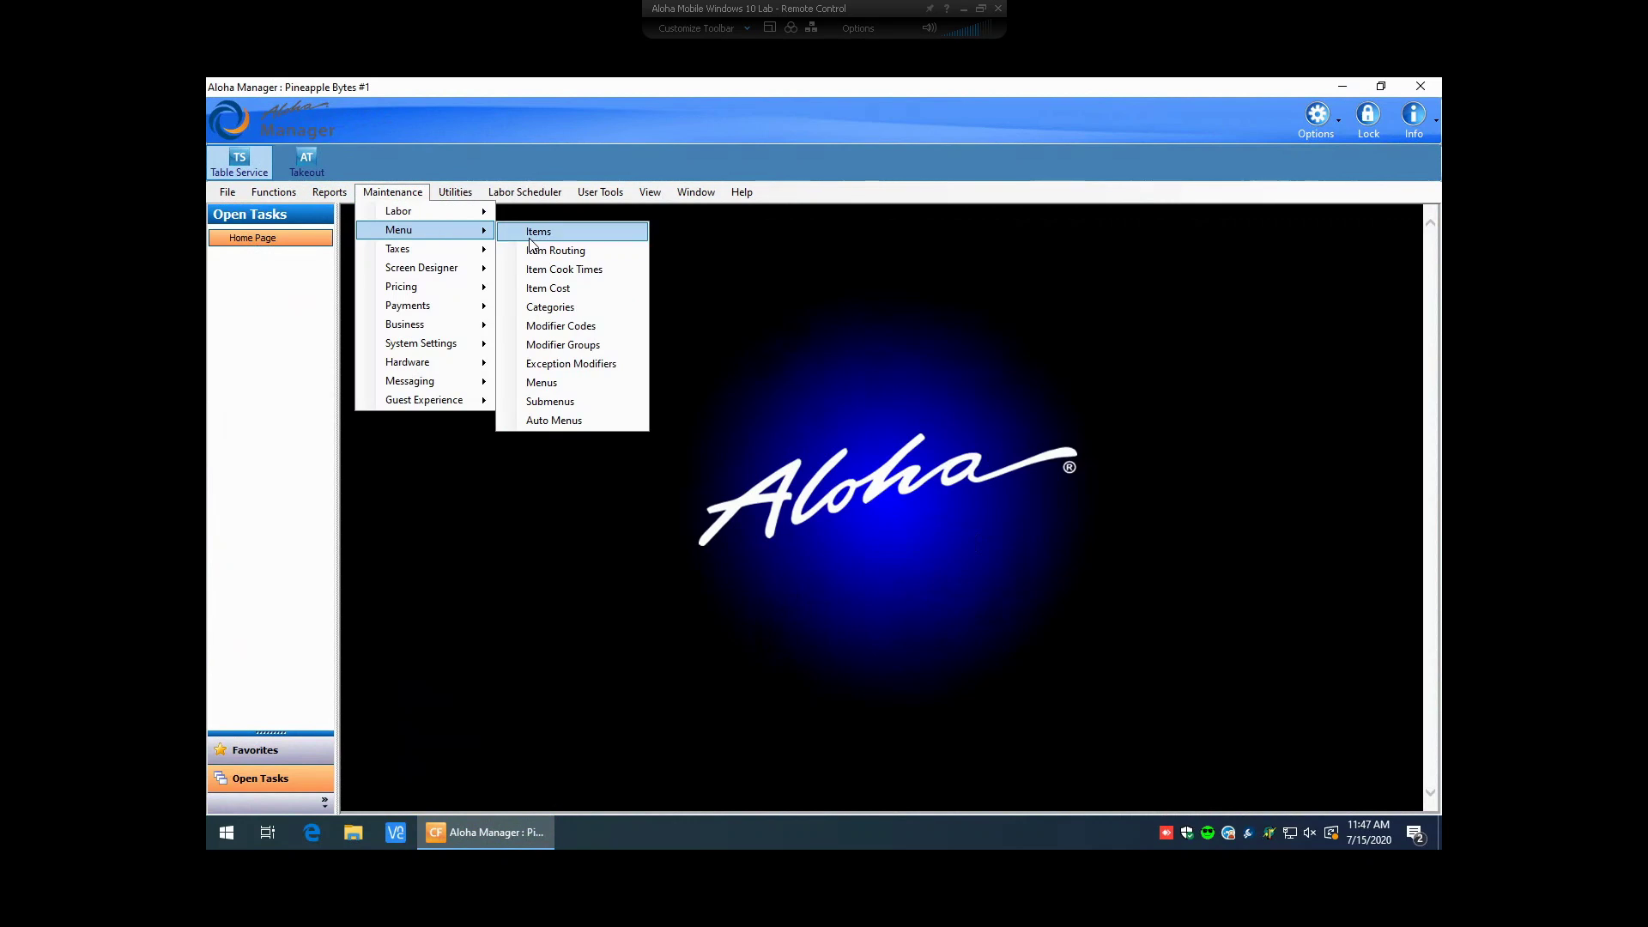
- Open the Items editor, then the Submenus editor from Maintenance > Menu
left_click(566, 357)
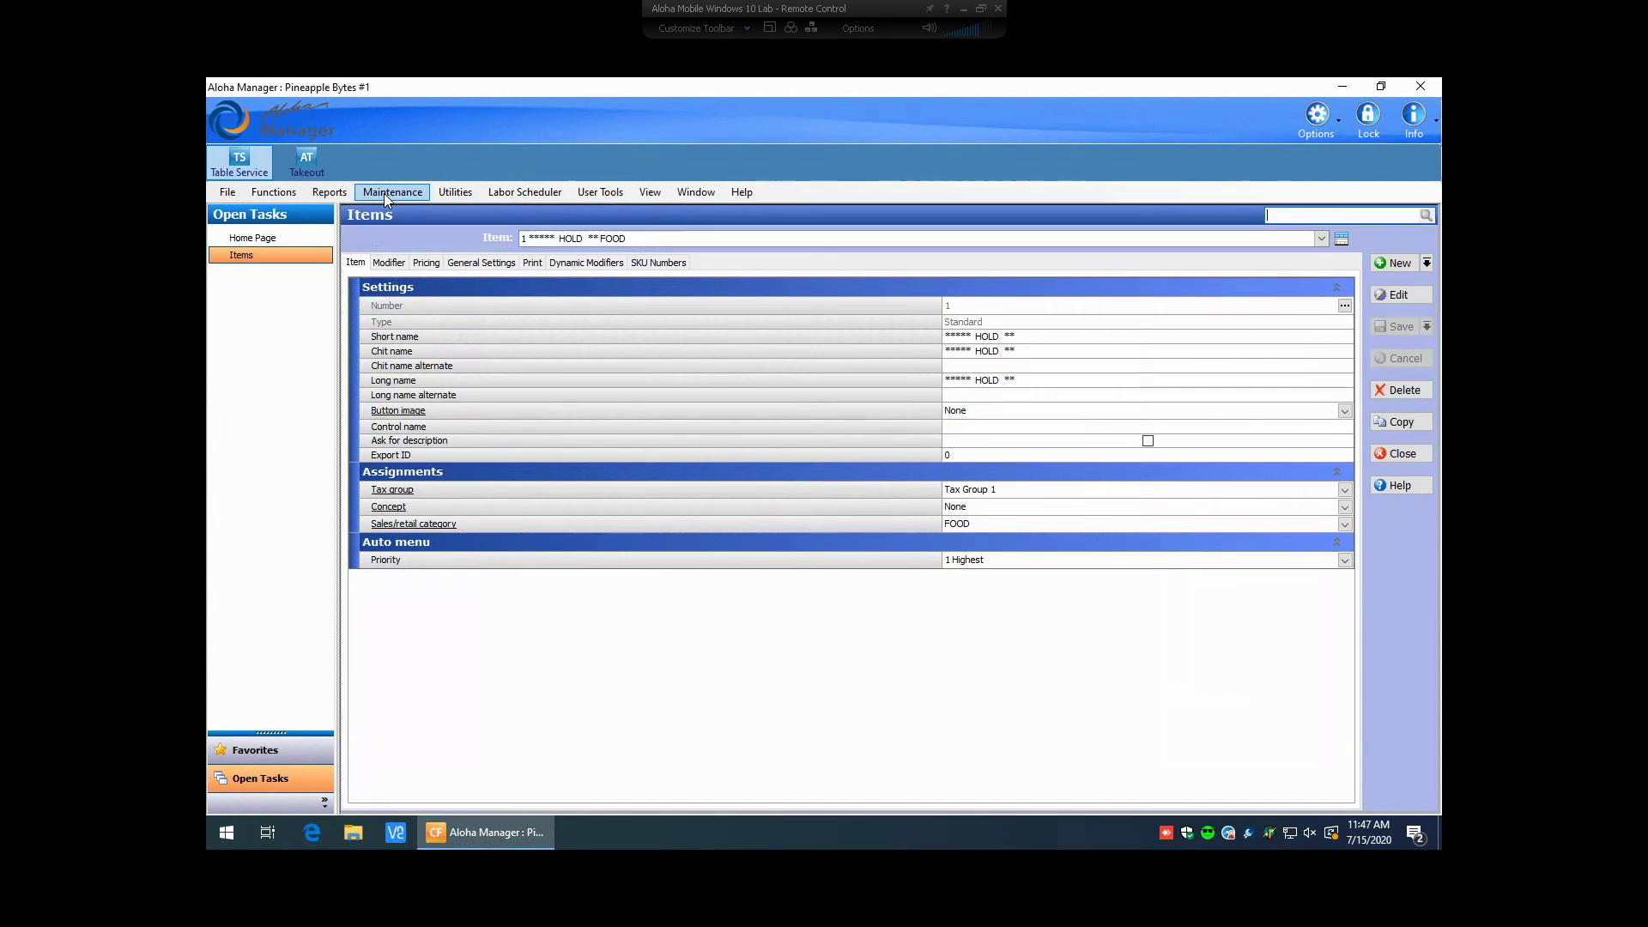
left_click(383, 193)
mouse_move(390, 230)
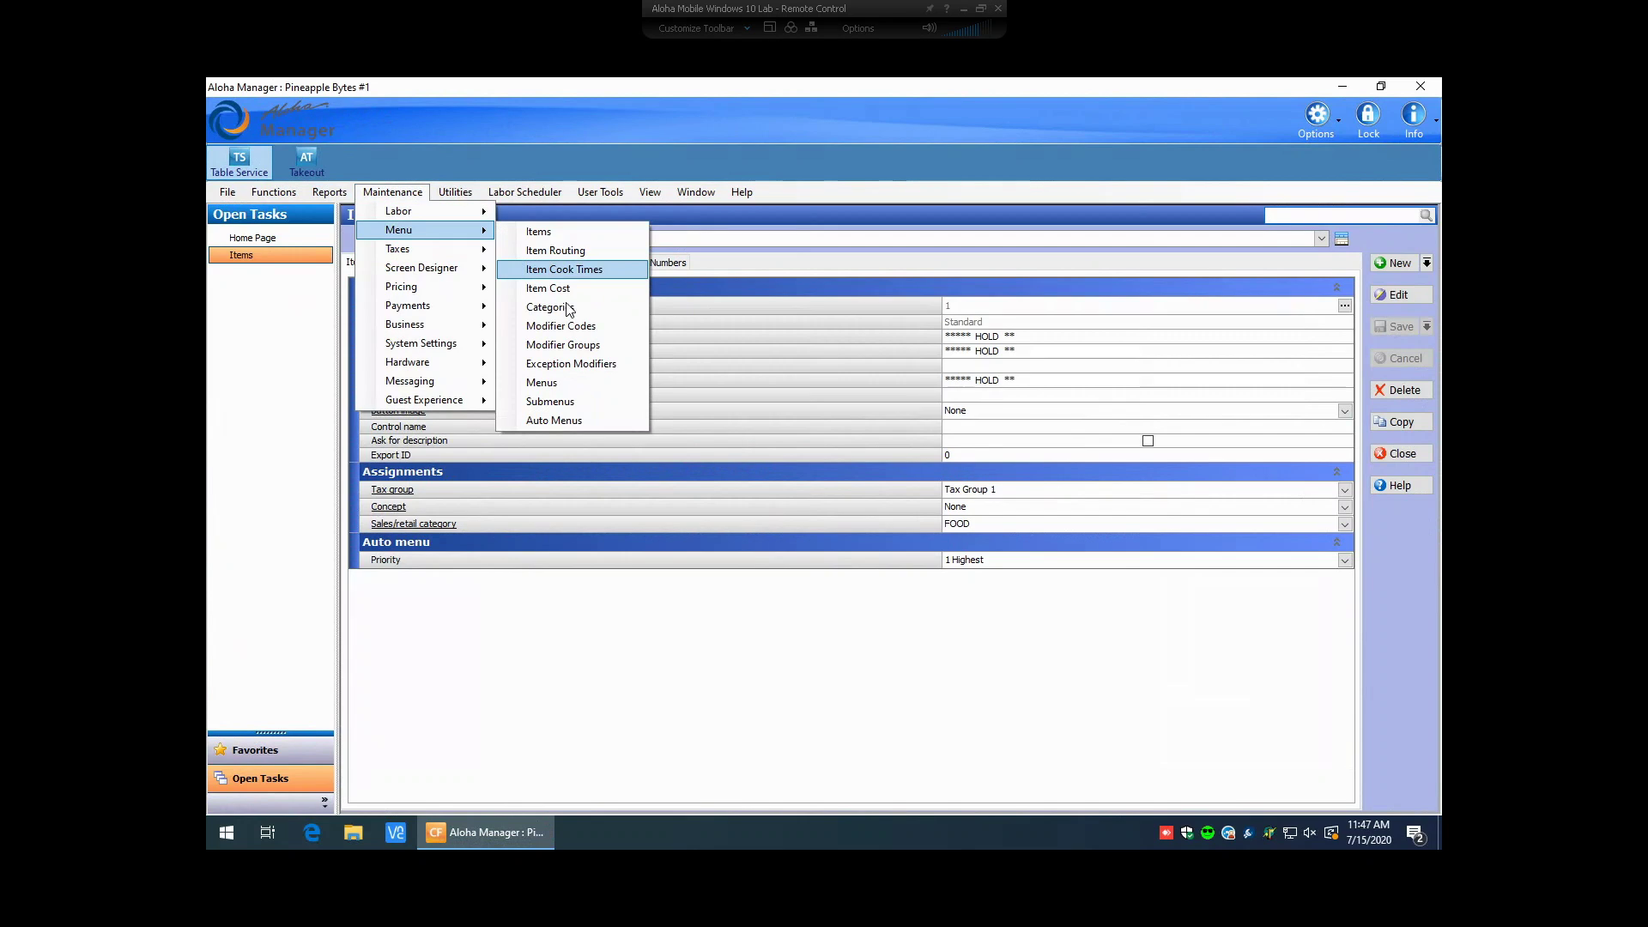
left_click(556, 402)
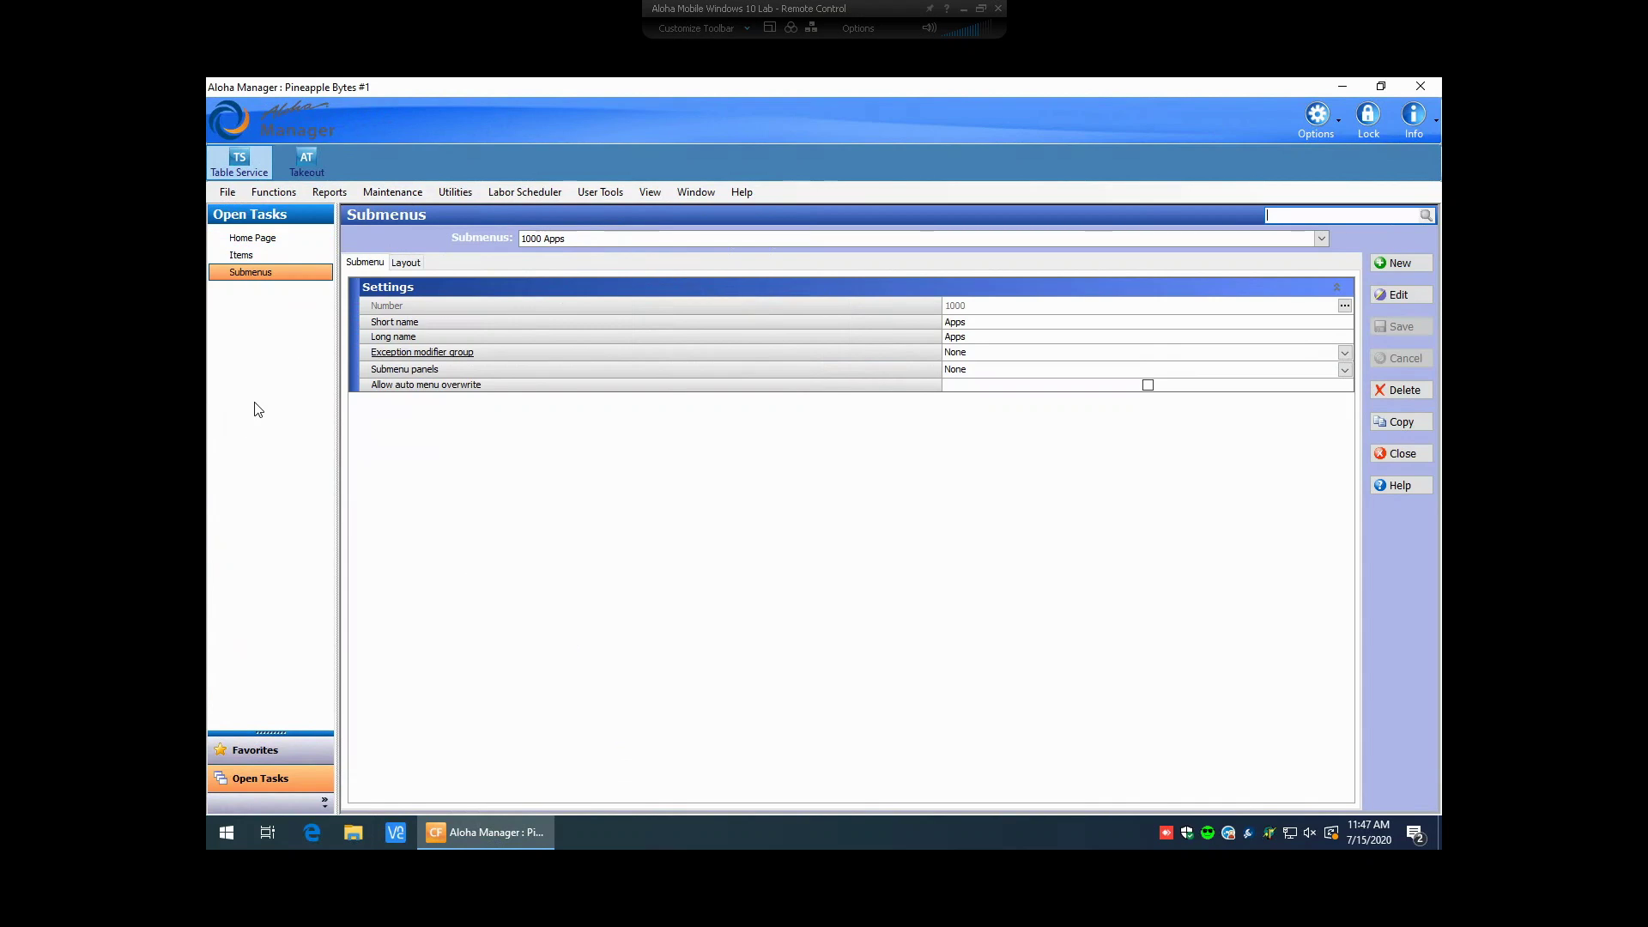
- Switch between the Items and Submenus editors in Open Tasks, ending on Submenus
left_click(244, 256)
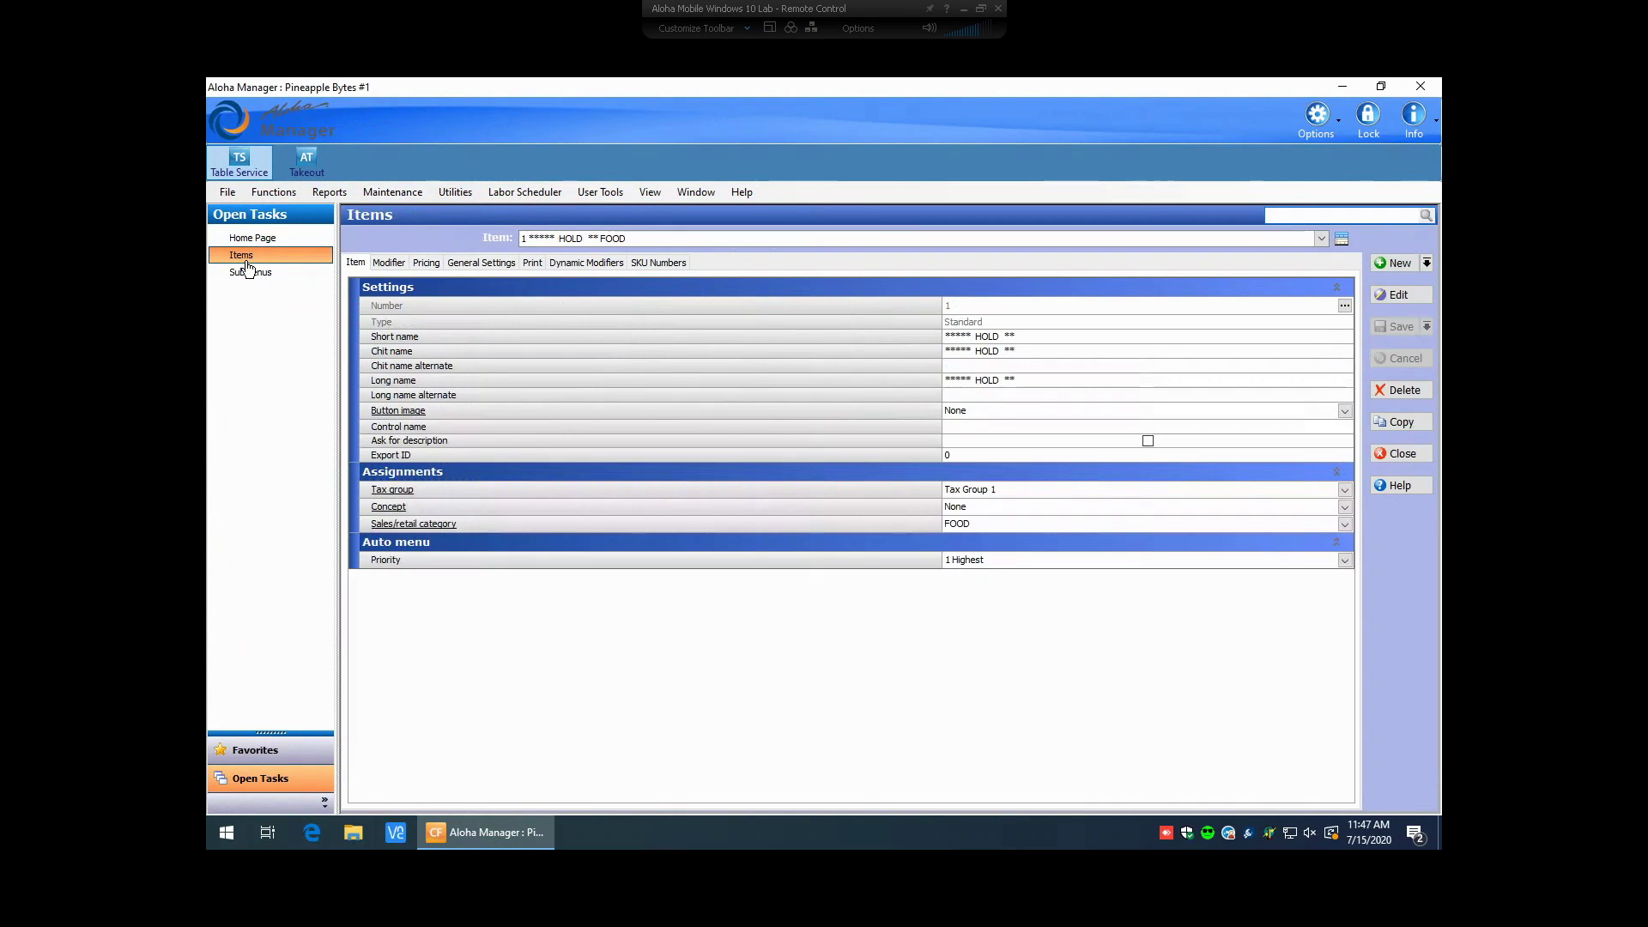
left_click(247, 270)
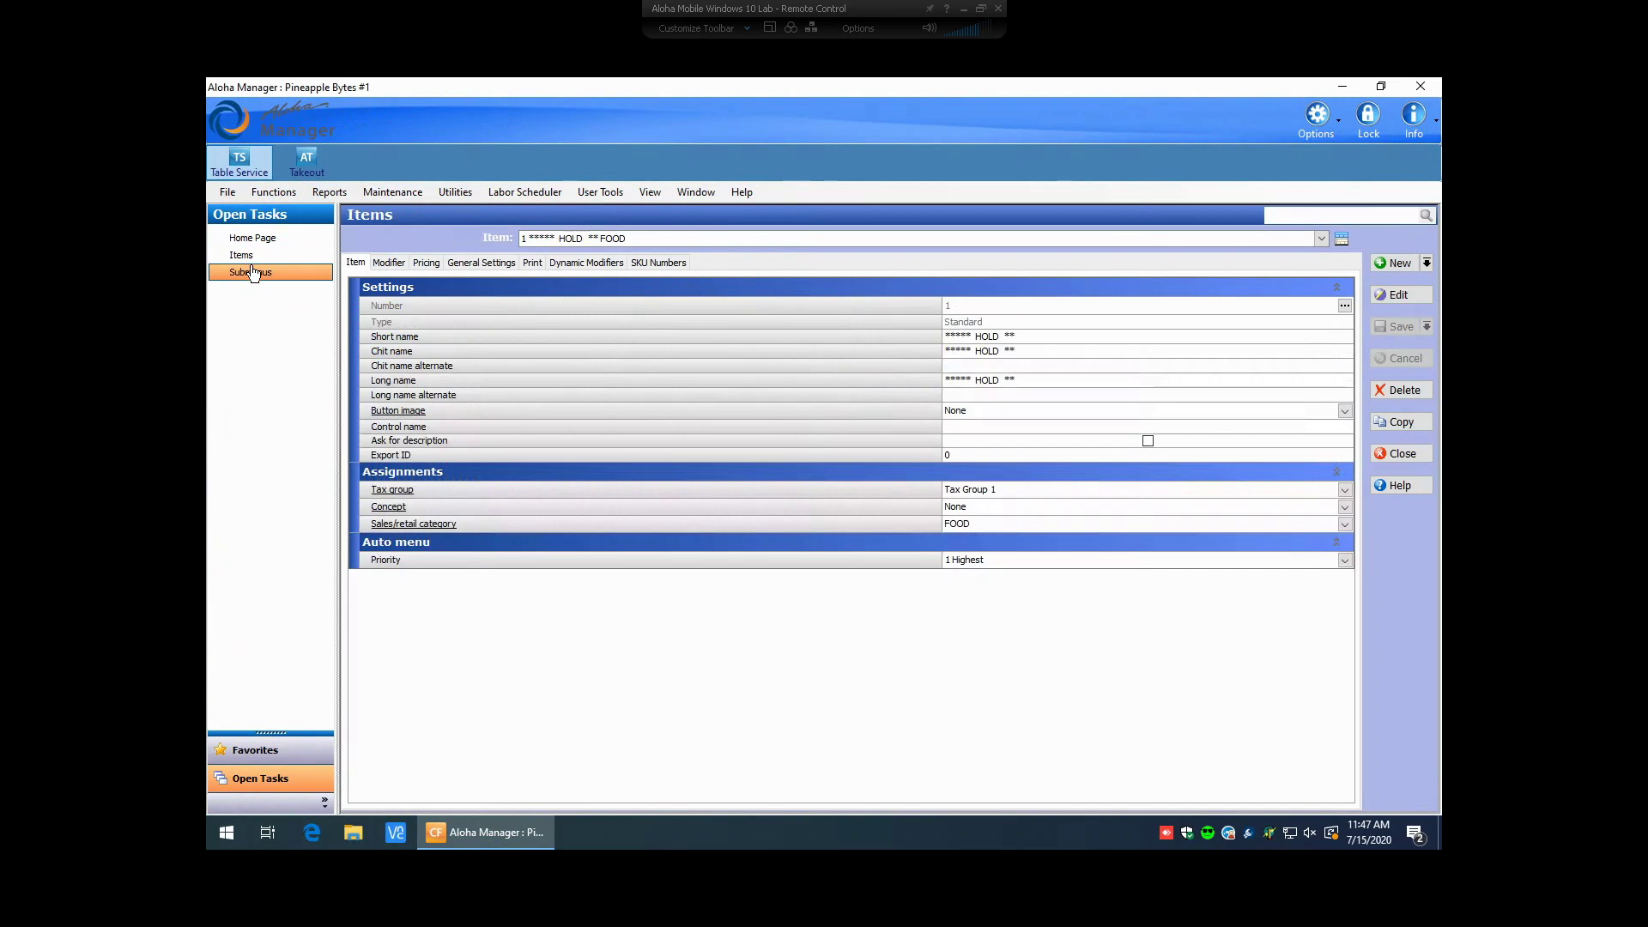
left_click(249, 261)
left_click(250, 272)
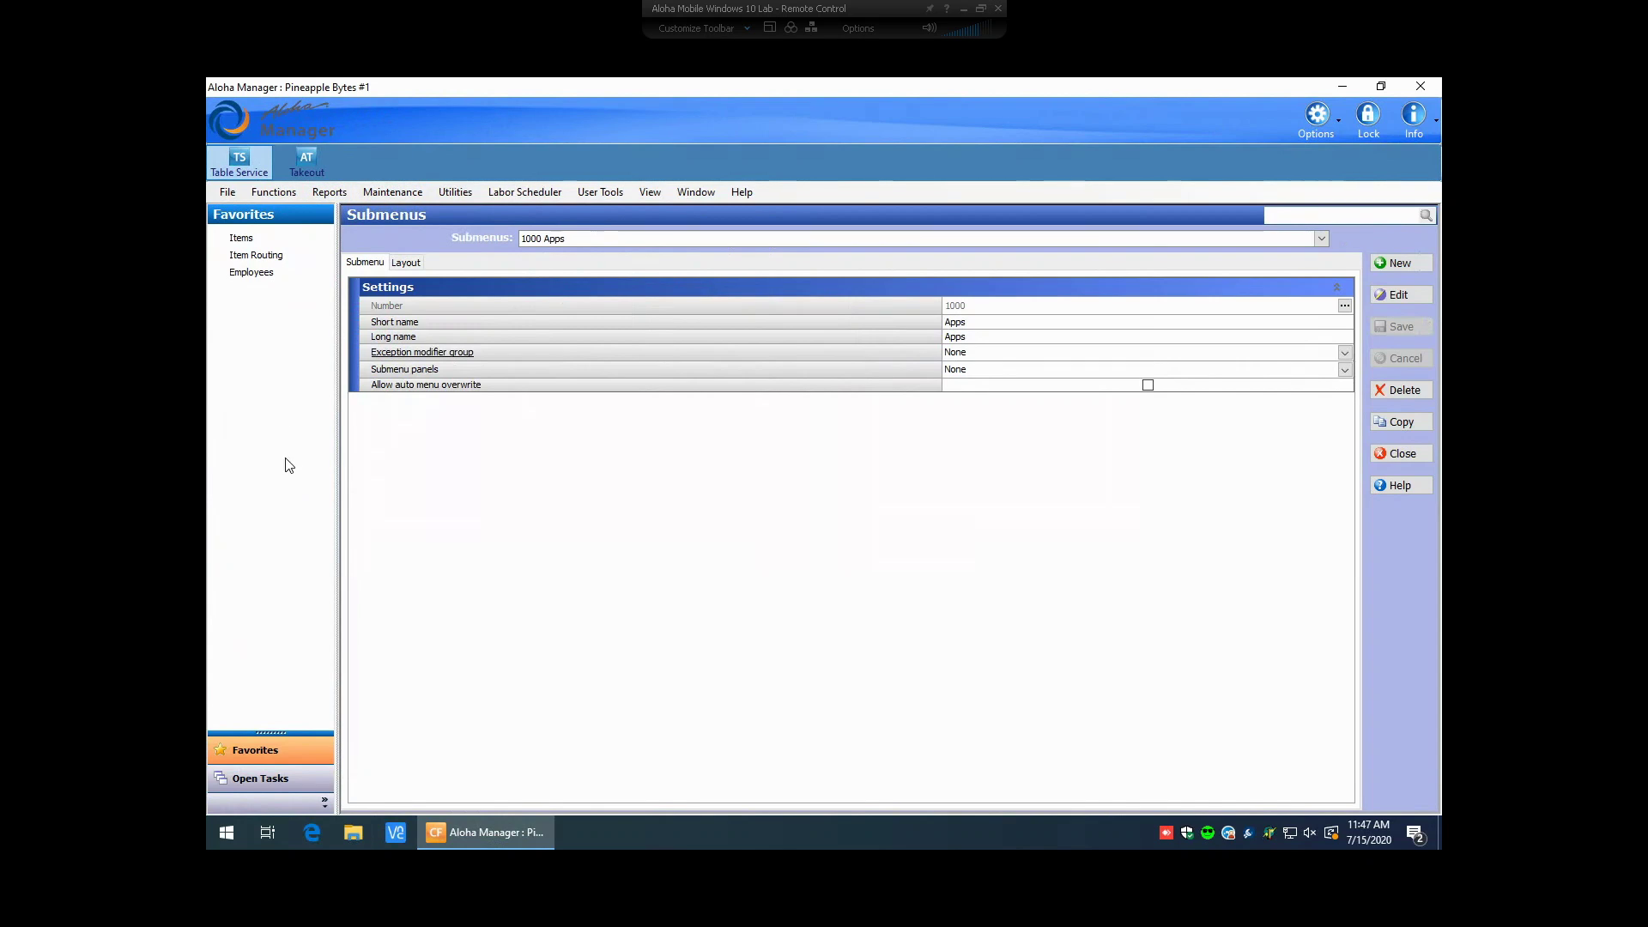
- Customize Favorites to add Submenus from Aloha Point of Sale > Maintenance > Menu, just below Items
right_click(277, 368)
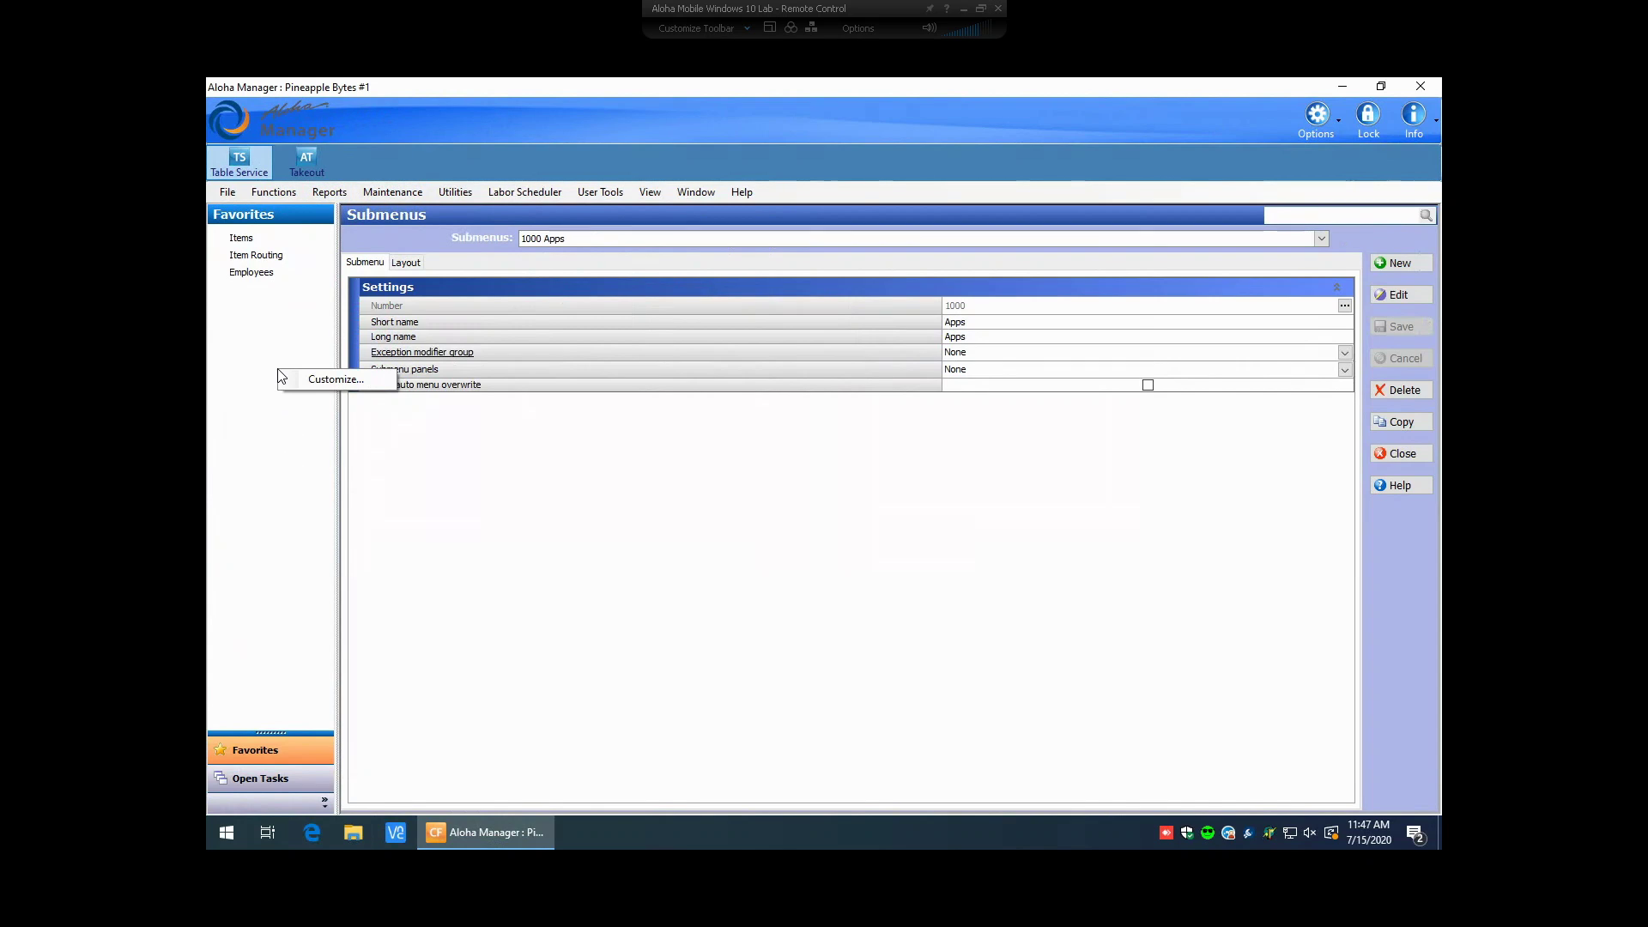
left_click(310, 384)
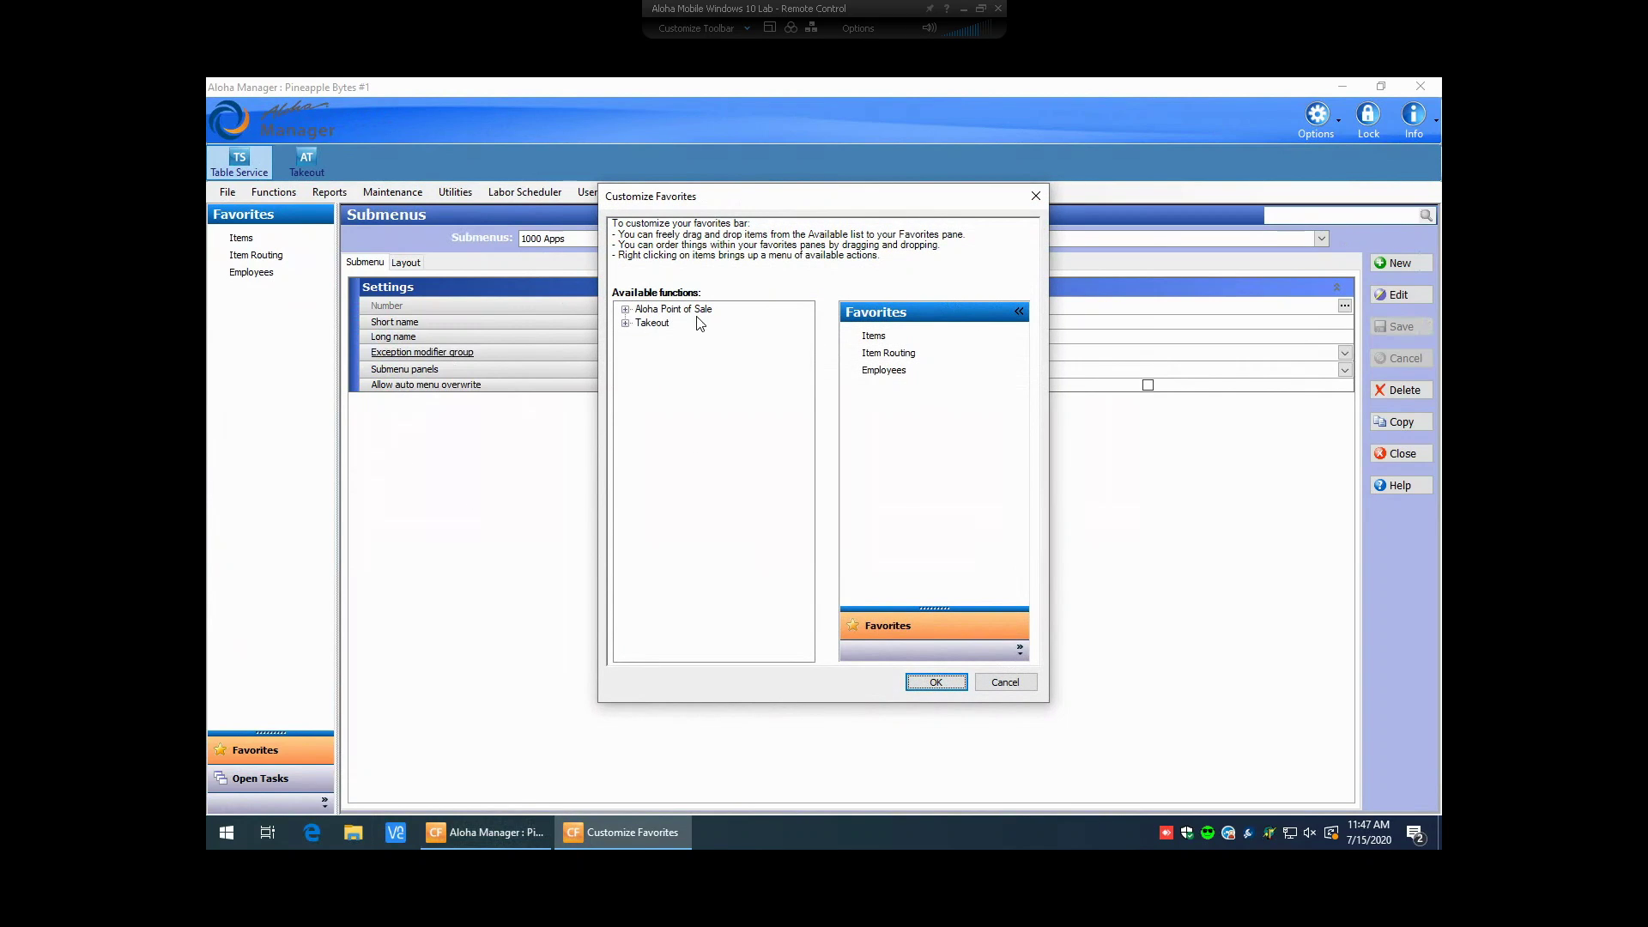
left_click(626, 310)
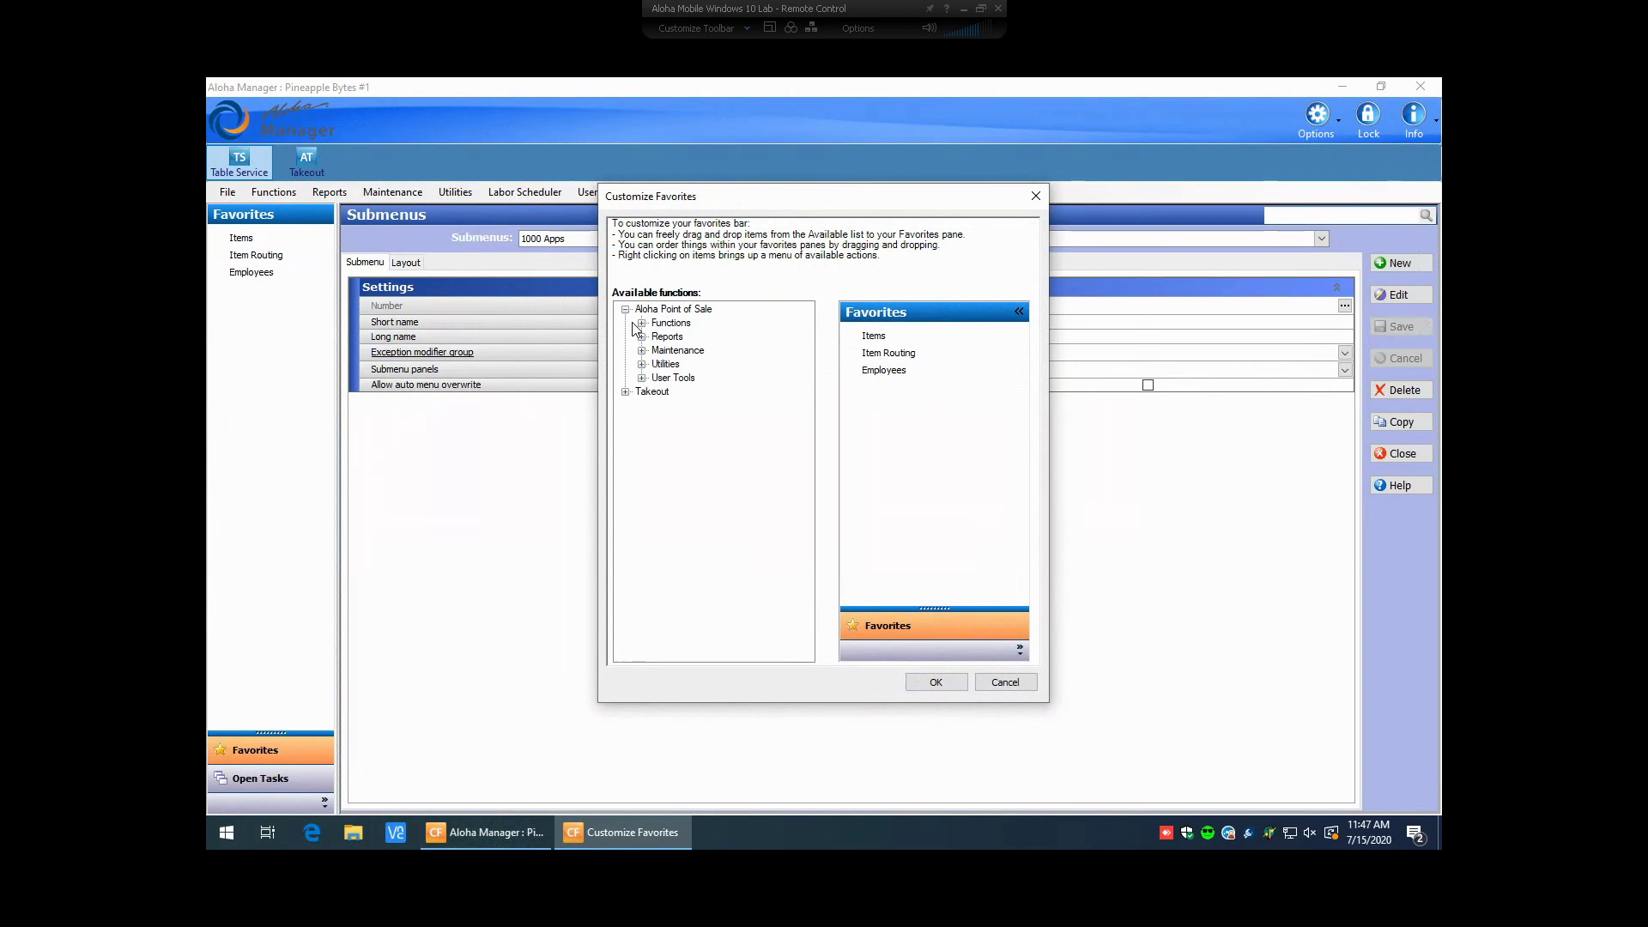
left_click(642, 351)
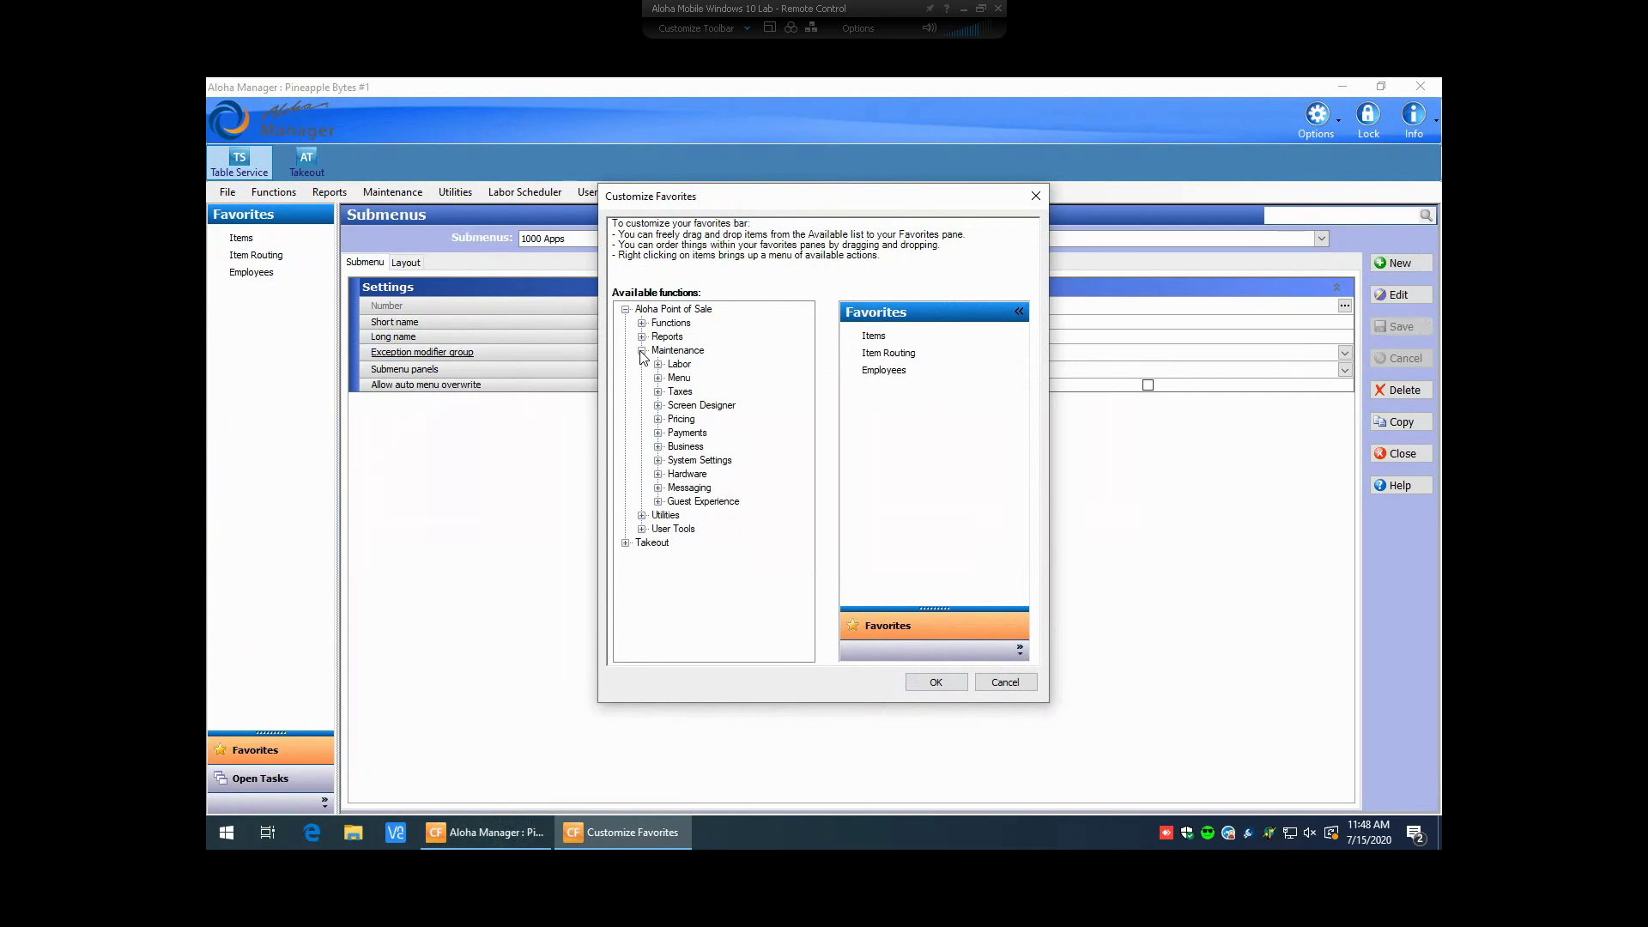
left_click(658, 365)
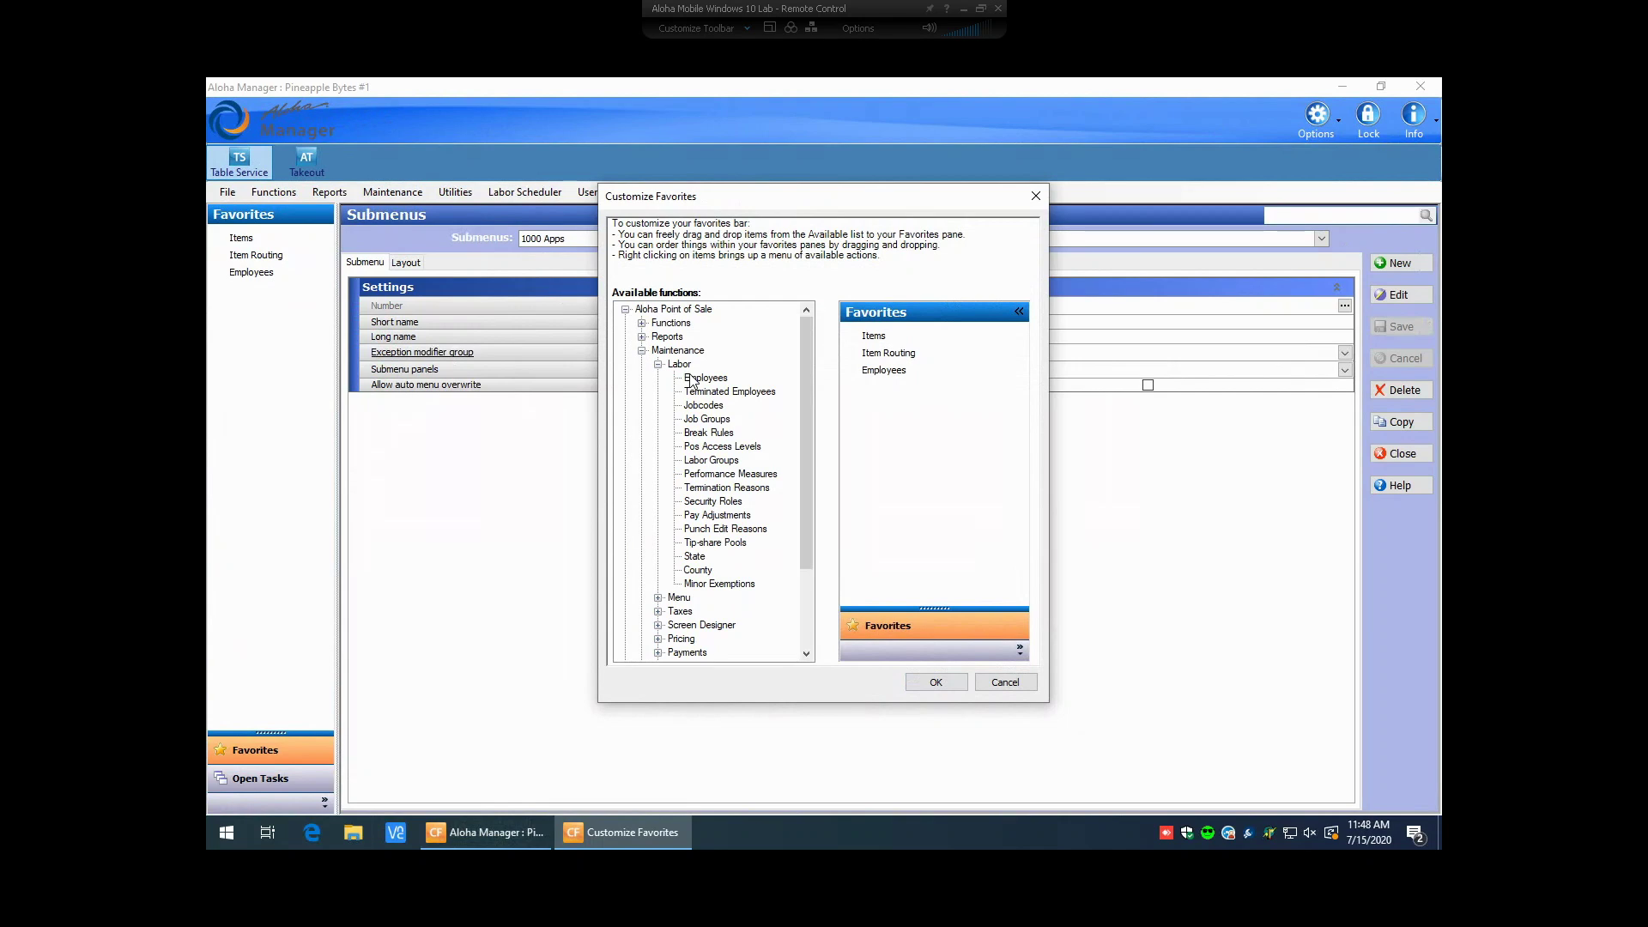
left_click(659, 597)
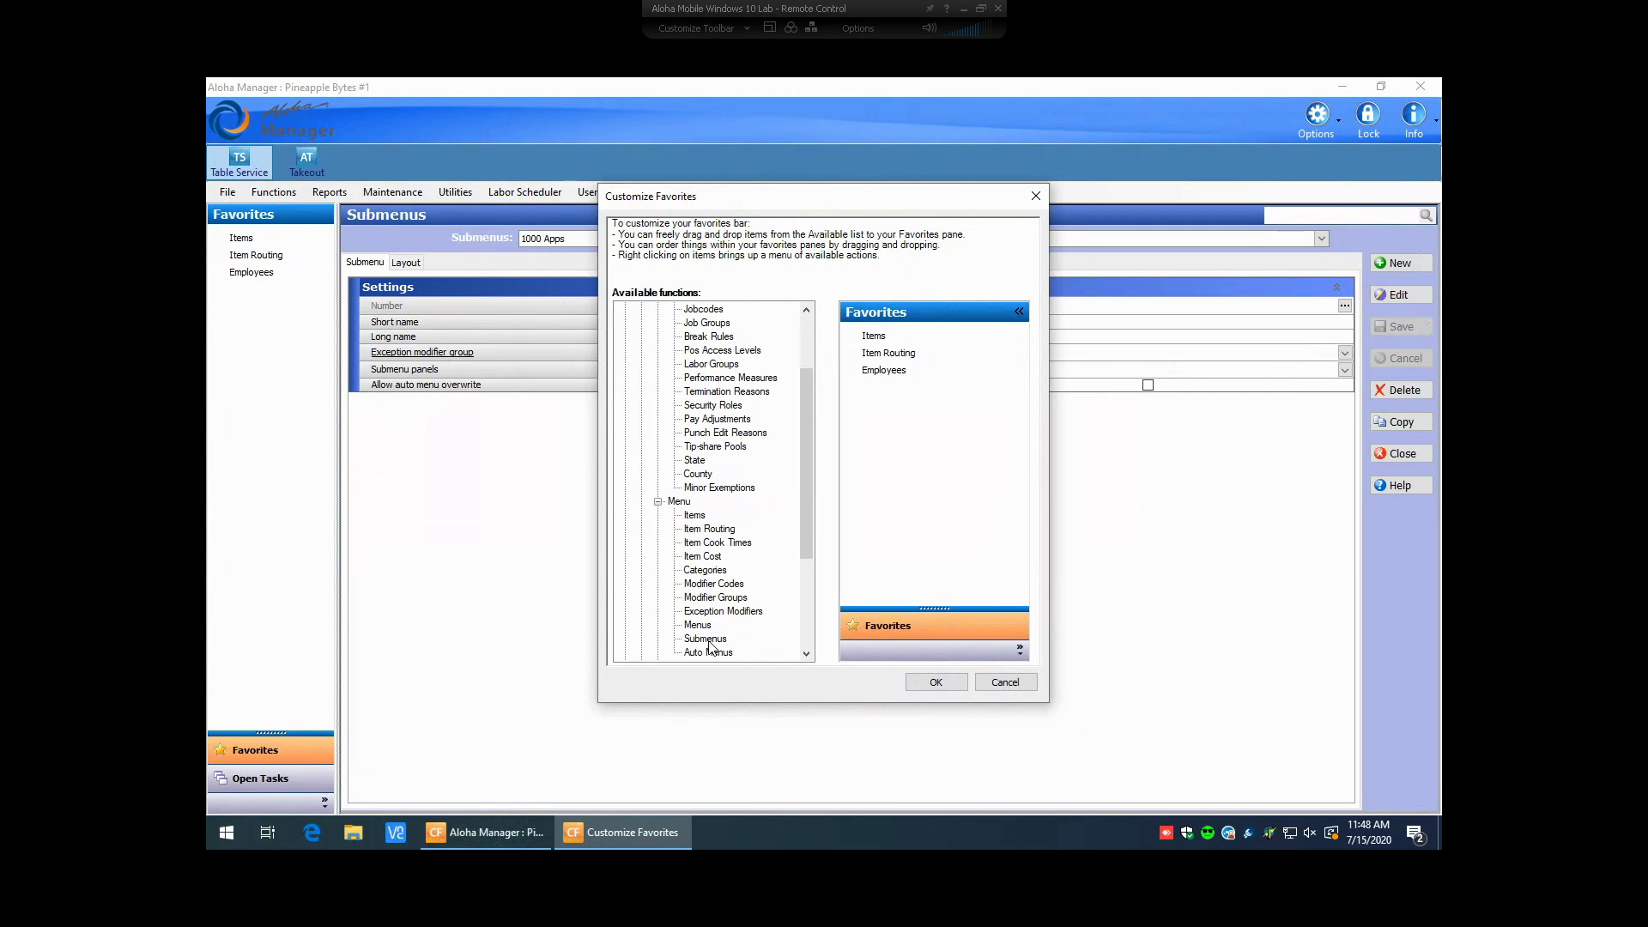
left_click_drag(706, 639, 937, 502)
left_click_drag(884, 387, 896, 346)
left_click(944, 683)
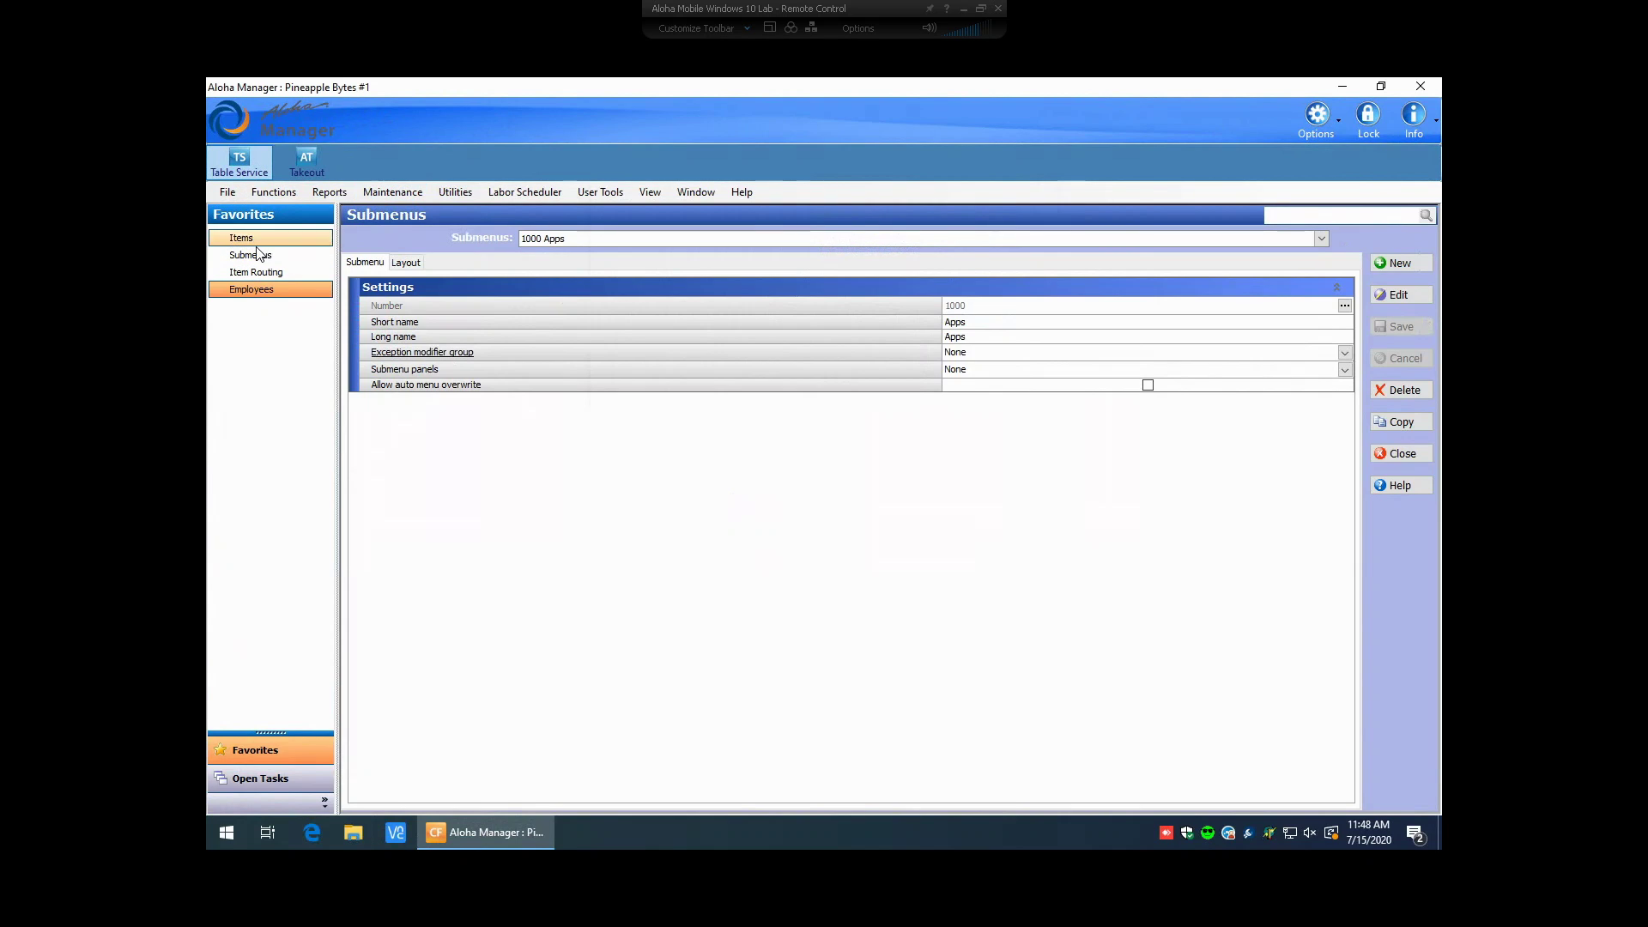
- Open Items from Favorites and search for 'Nacho', listing the nine matching items
left_click(242, 238)
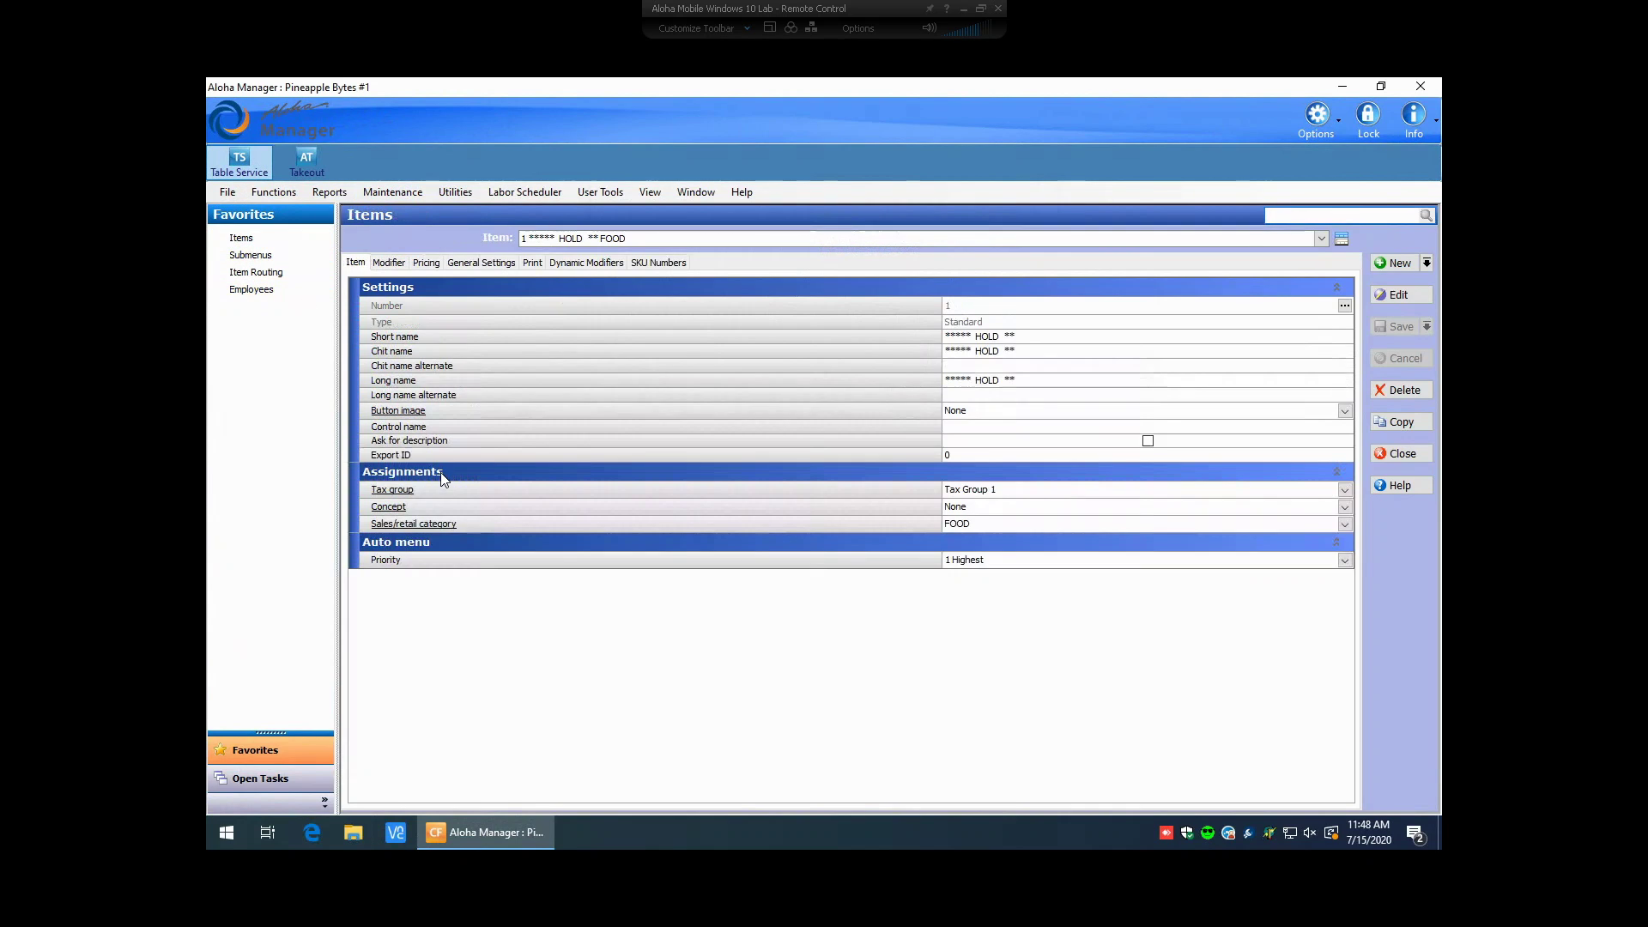
left_click(1343, 214)
type("Nacho")
key("Return")
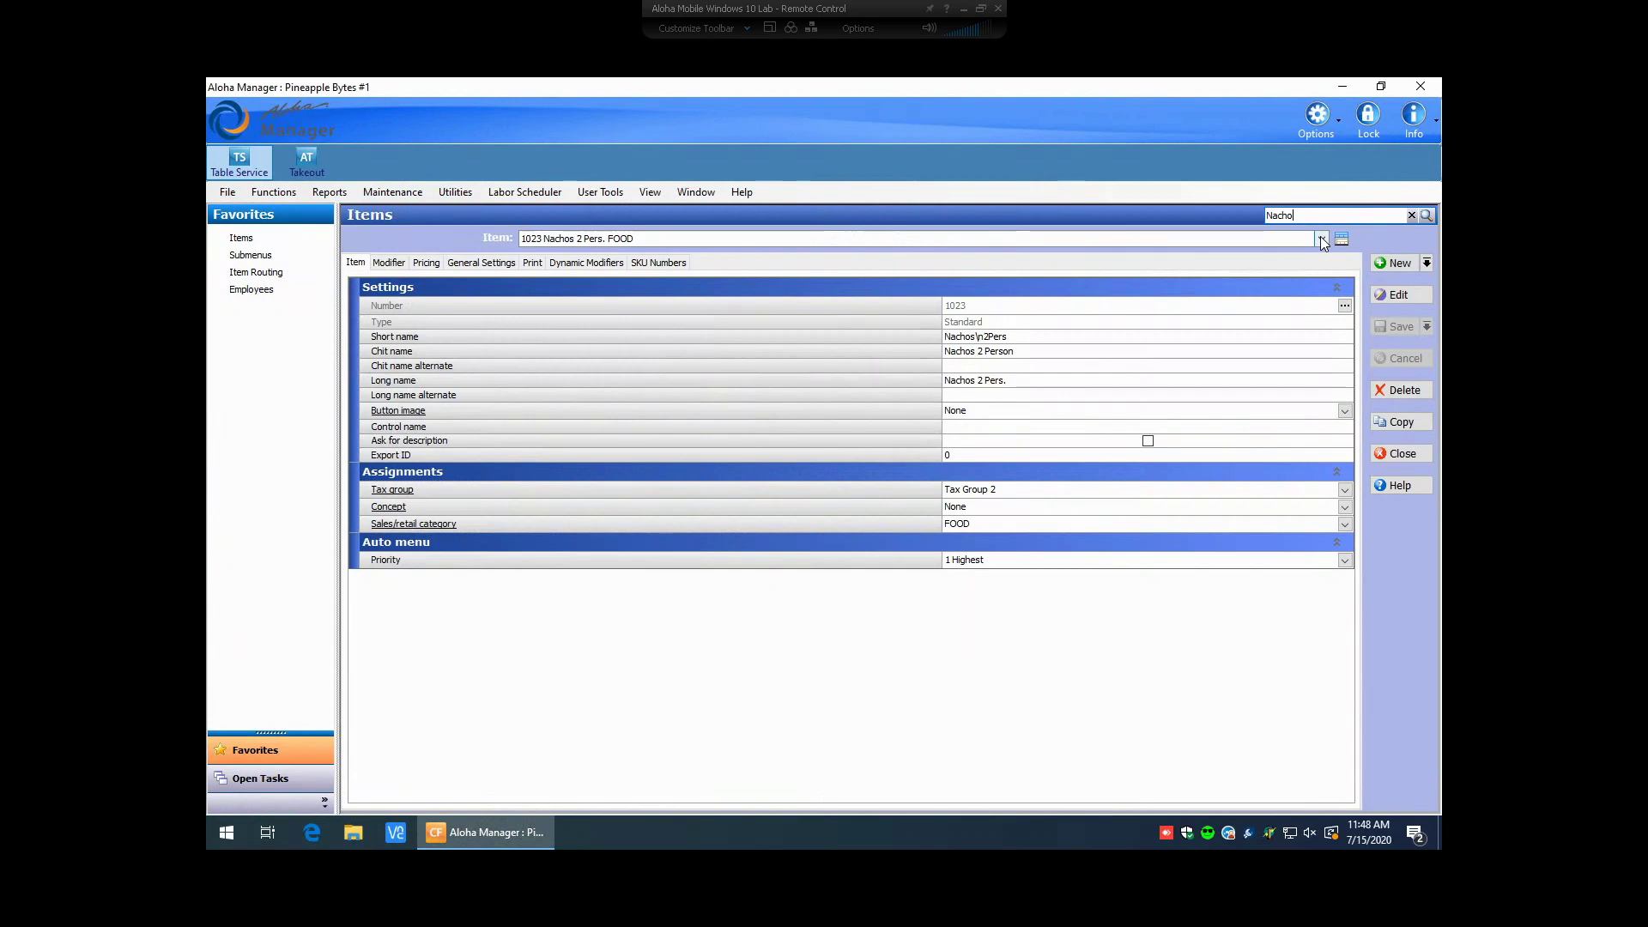
left_click(1321, 239)
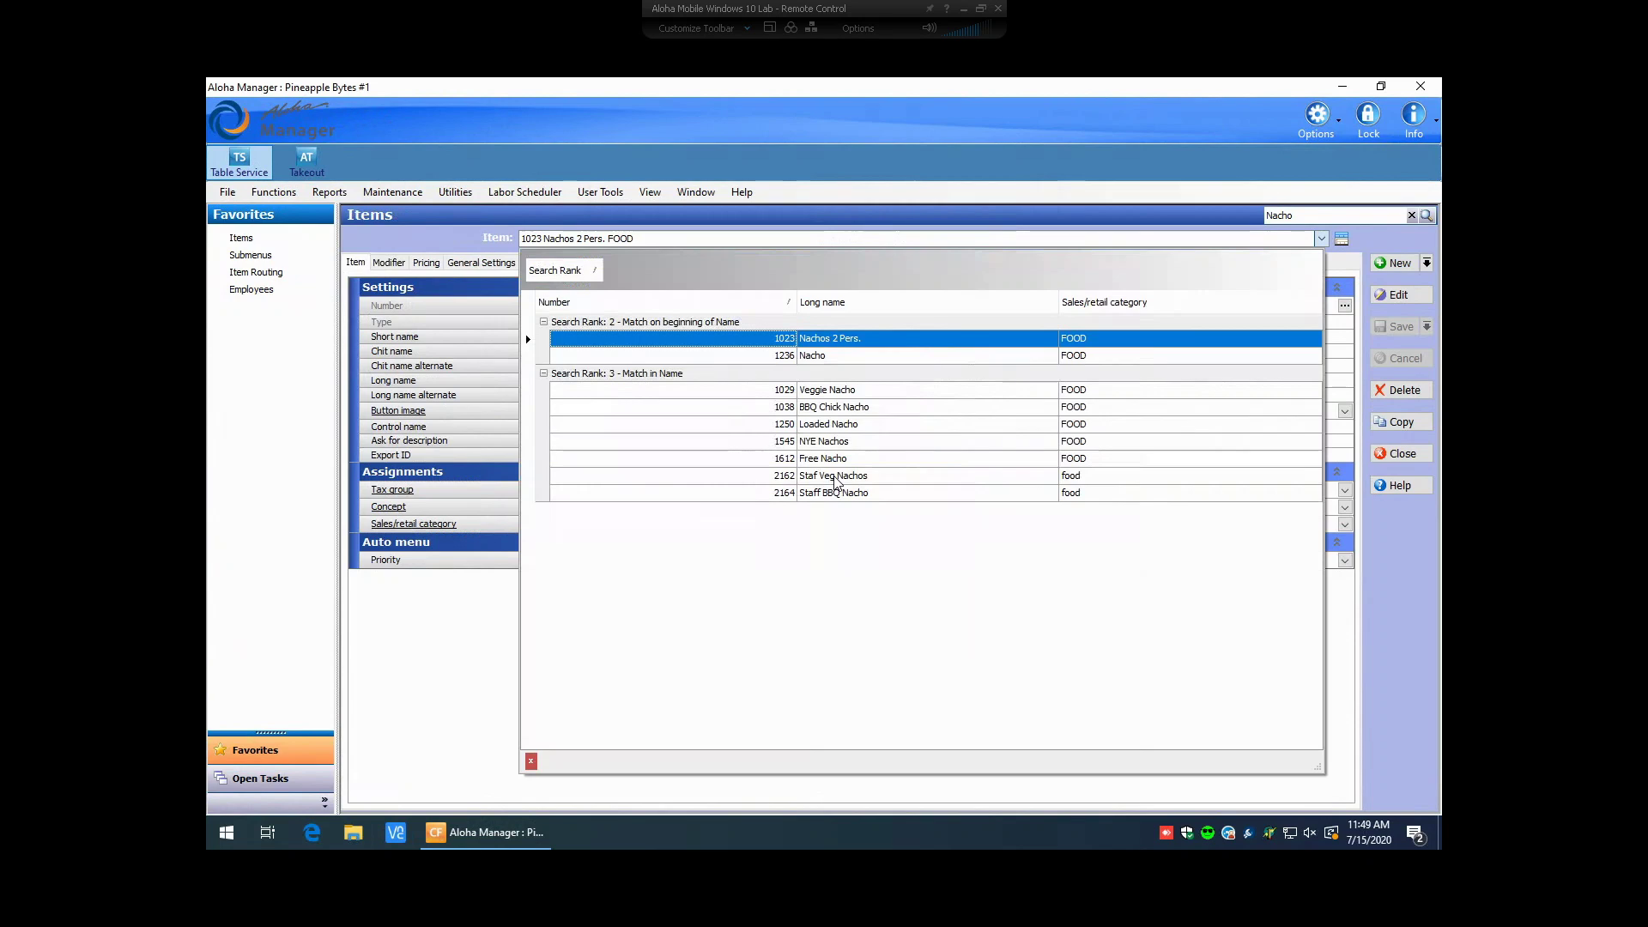
- Clear the 'Nacho' search and close the item list, keeping 1023 Nachos 2 Pers. displayed
left_click(480, 649)
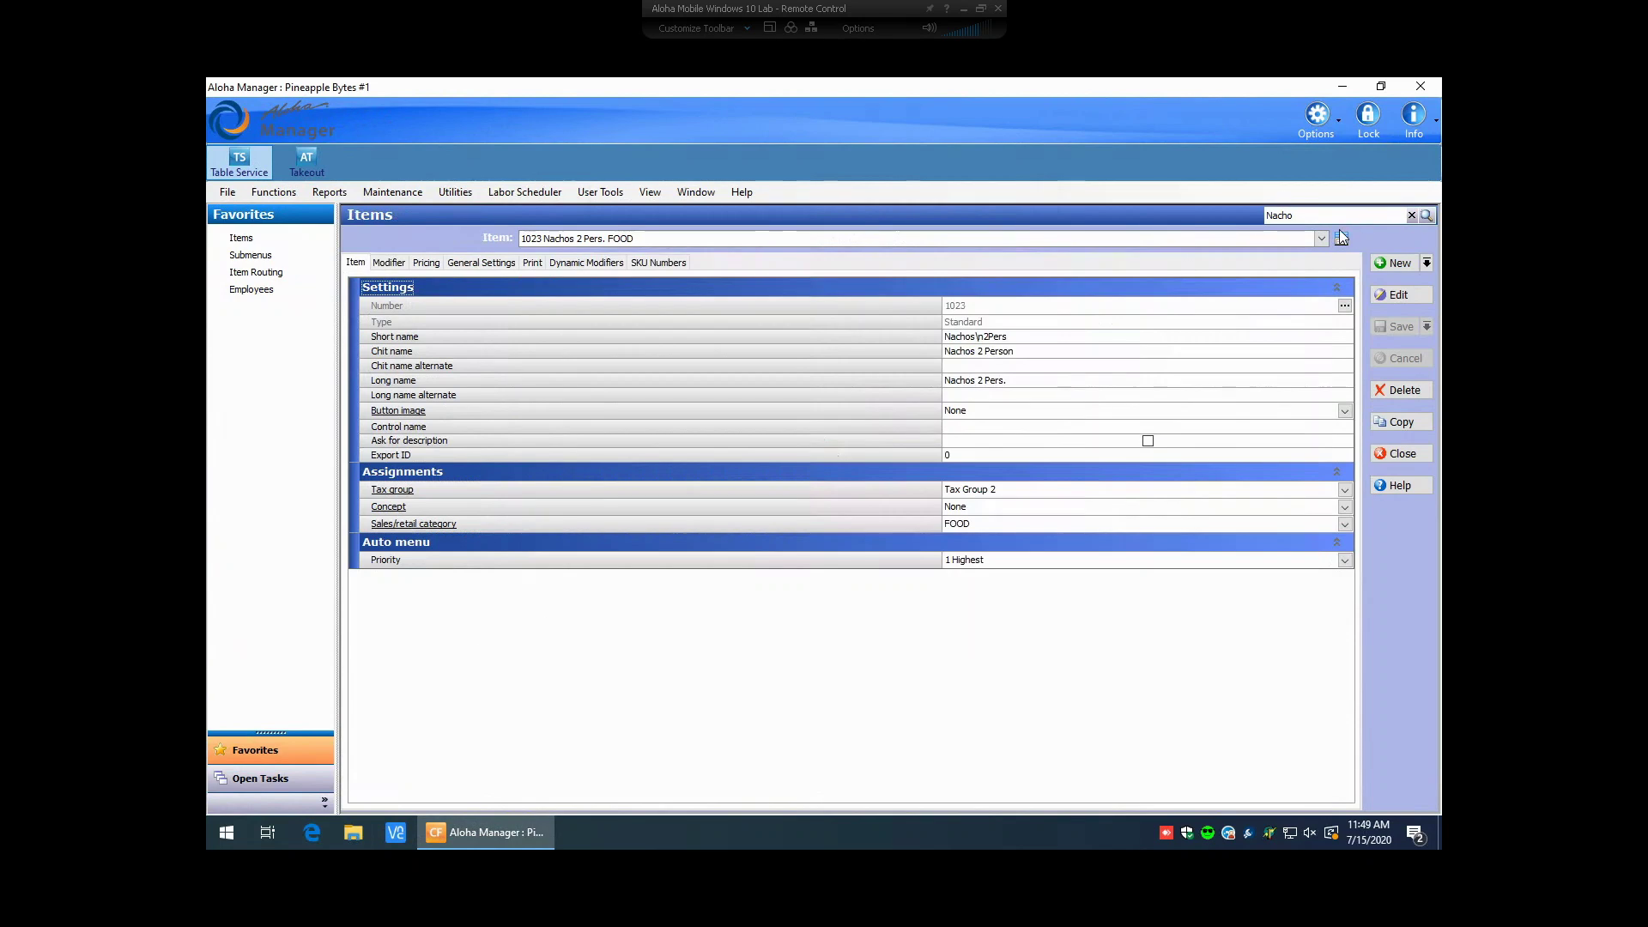
left_click(1410, 214)
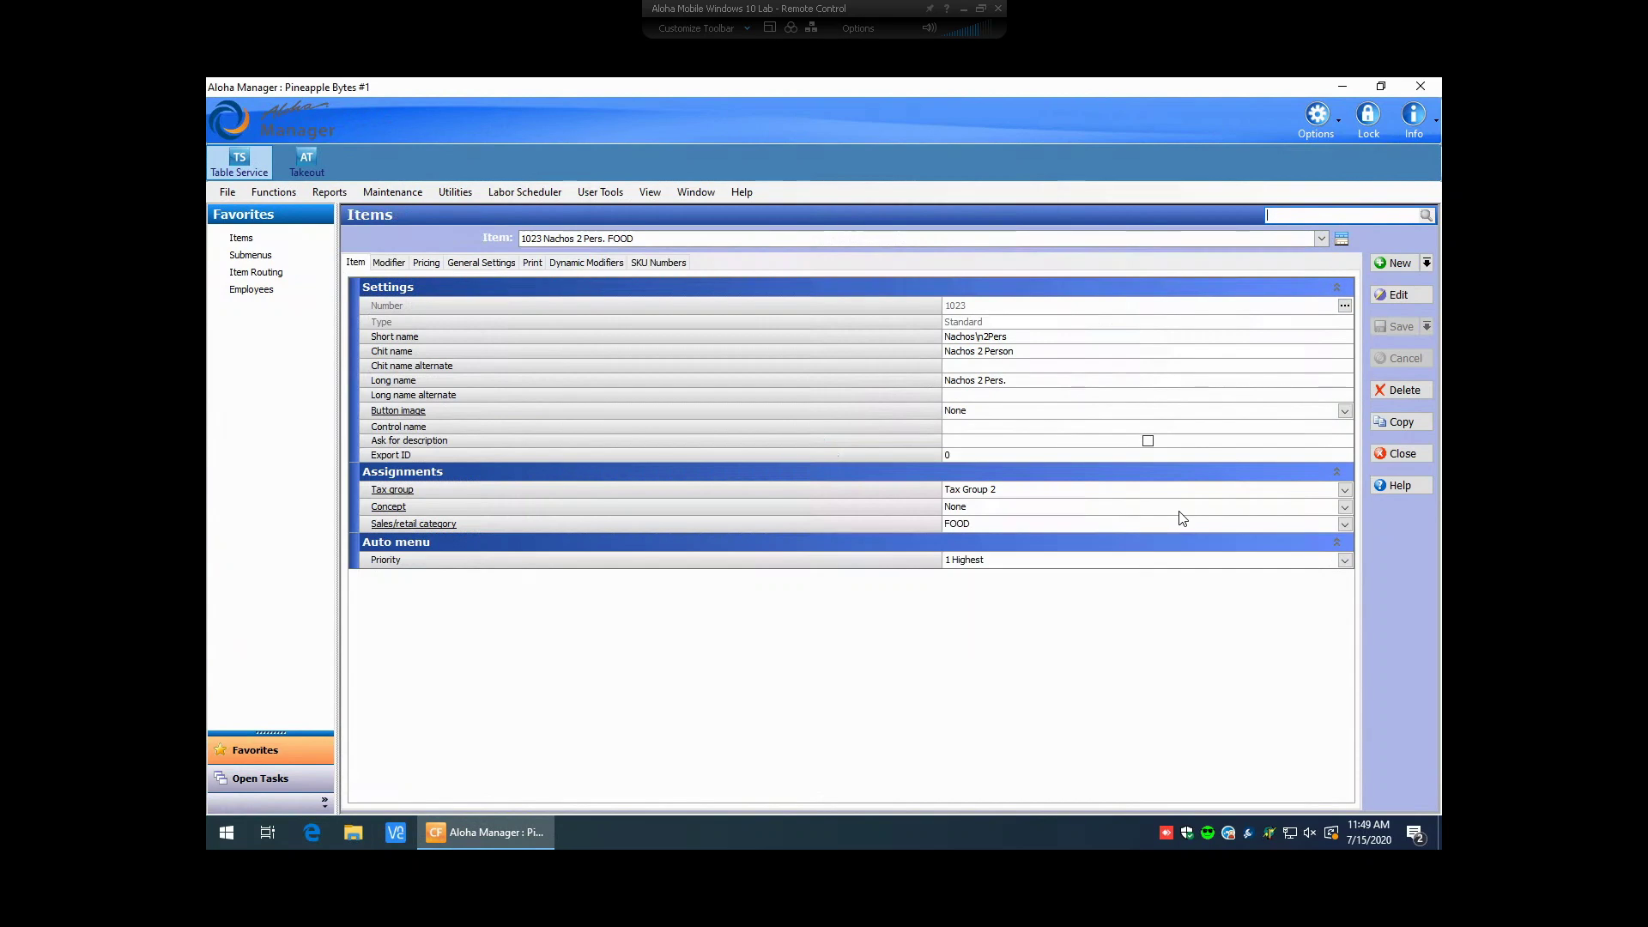
left_click(1322, 240)
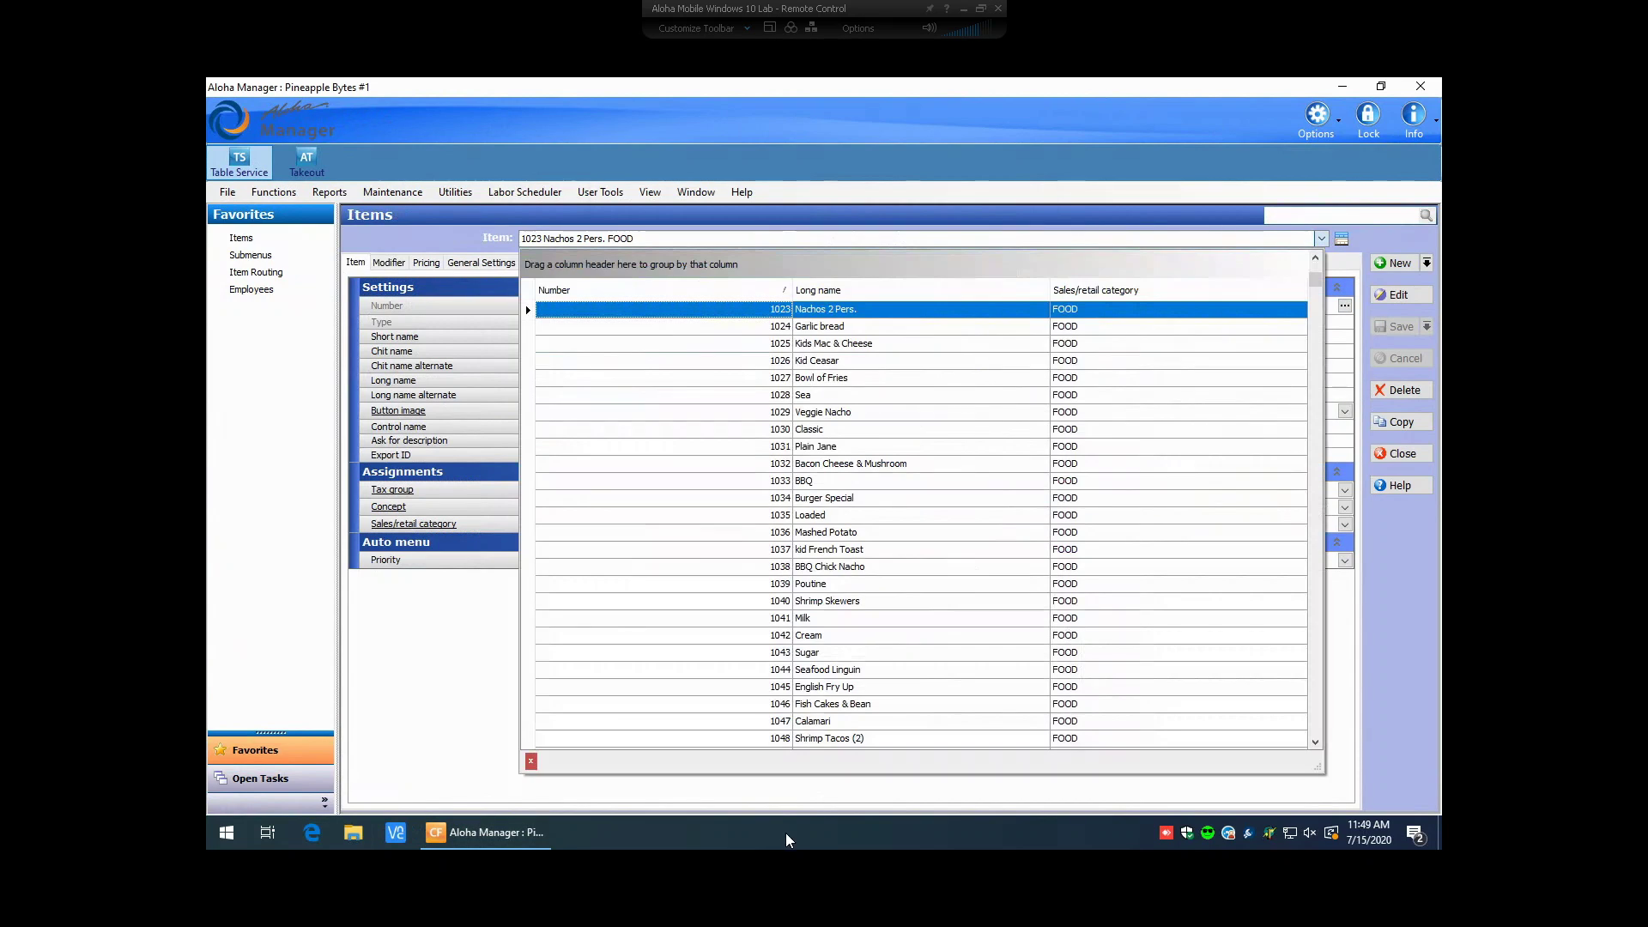
left_click(435, 692)
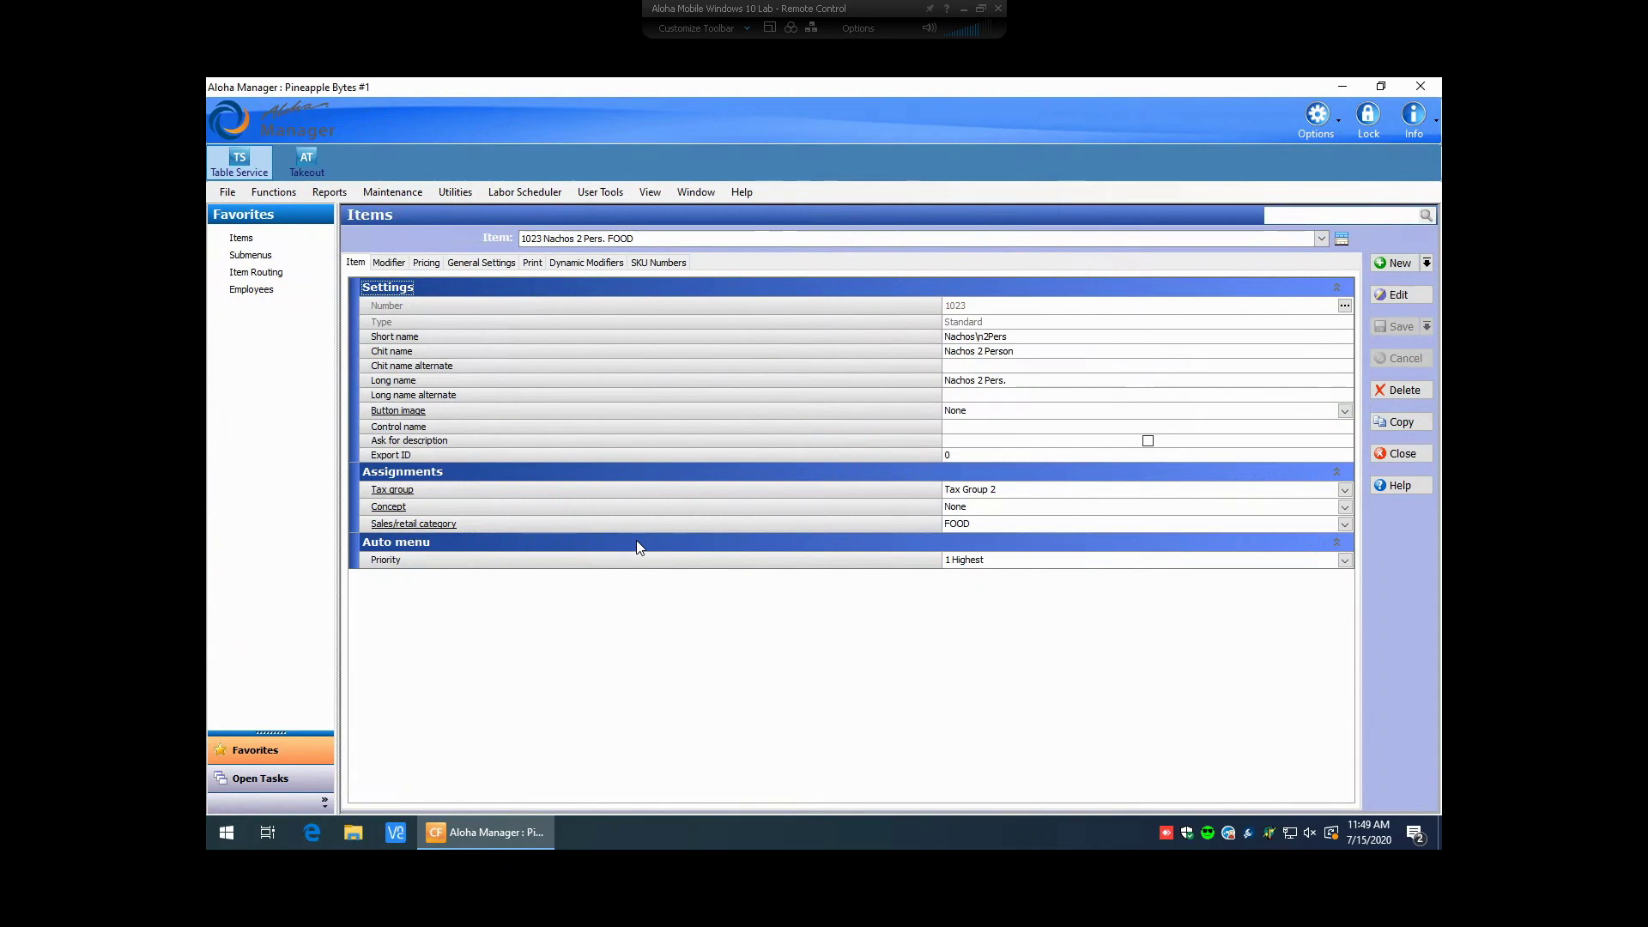
- Show all items in the Pricing grid, widen Long name, and move Default price beside it
left_click(1341, 239)
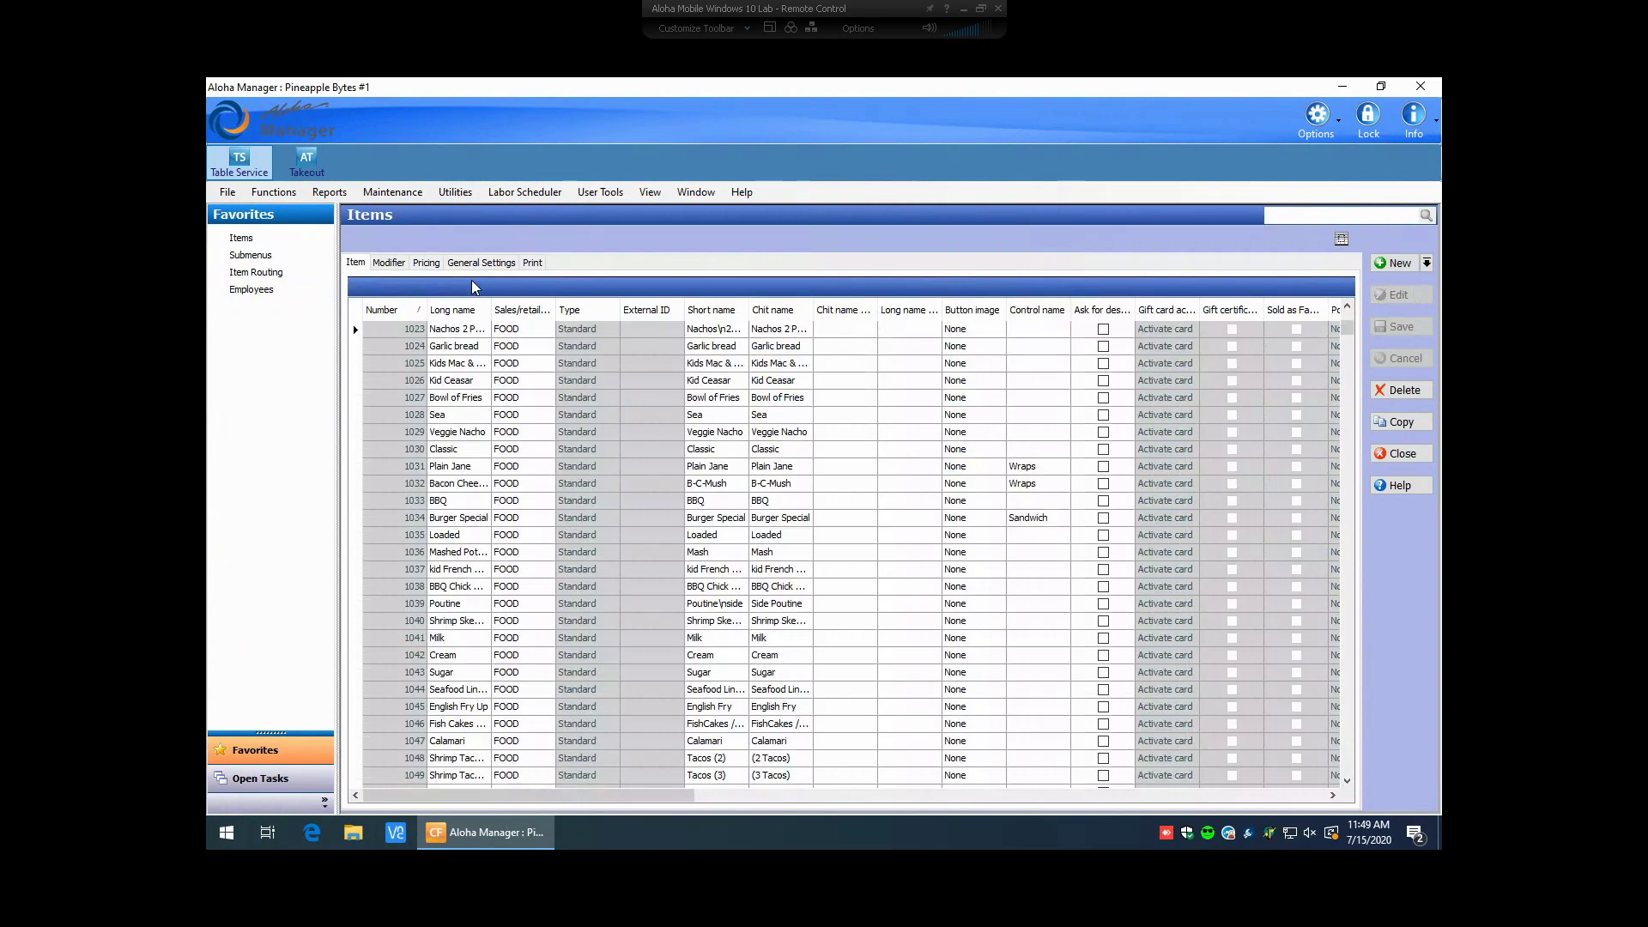
left_click(426, 264)
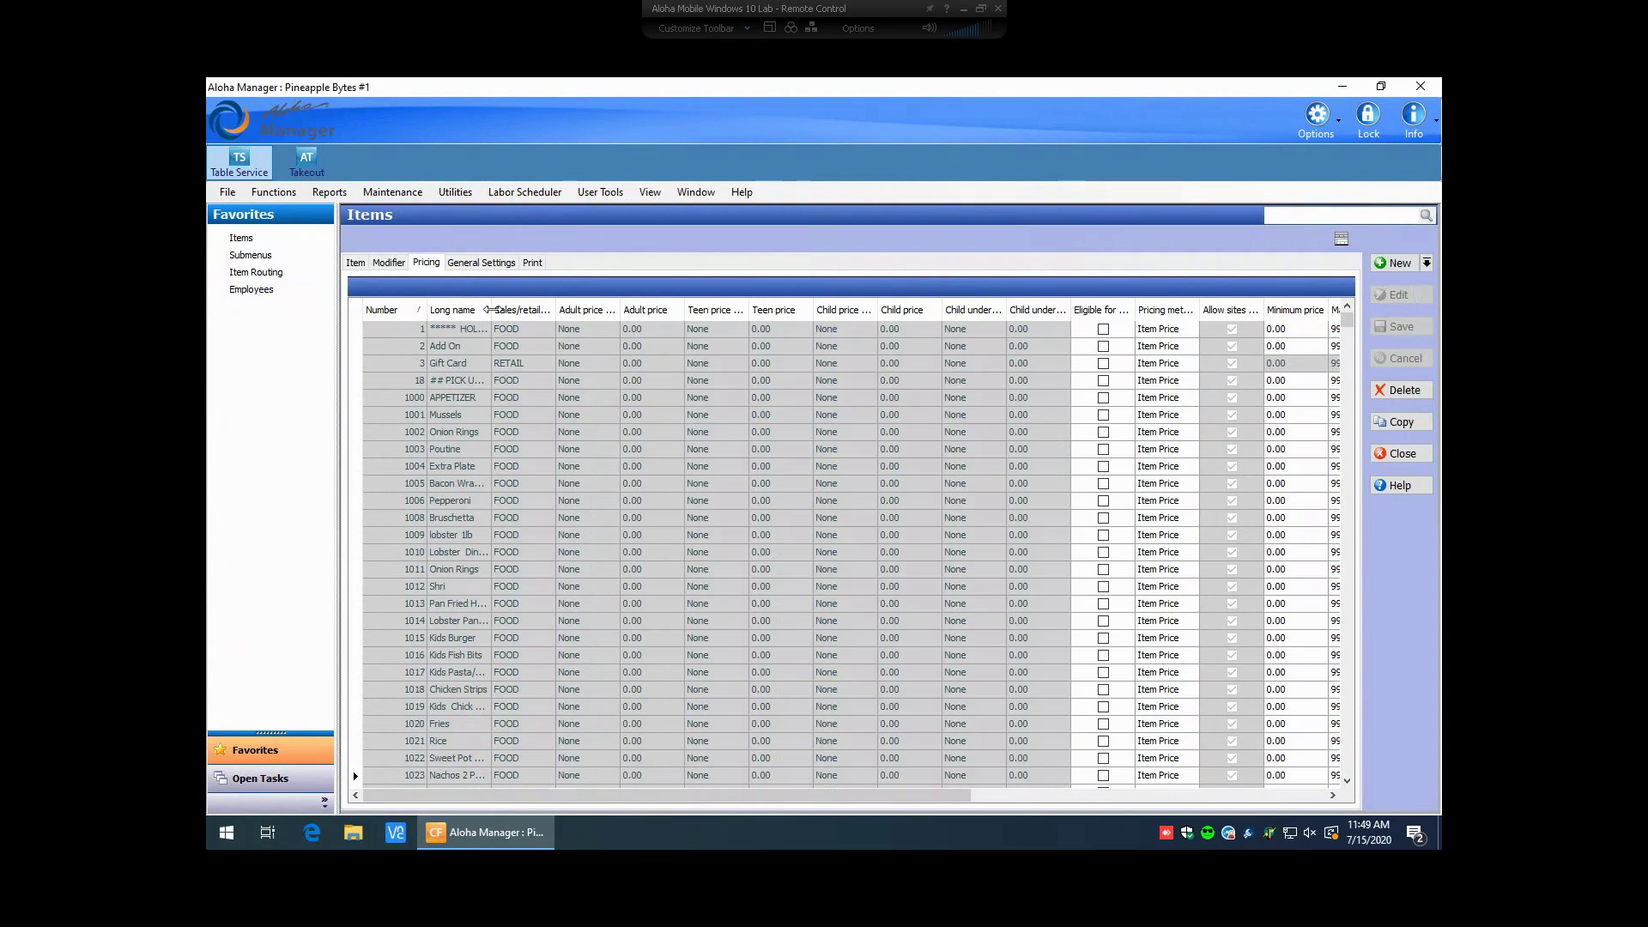
left_click_drag(491, 310, 562, 310)
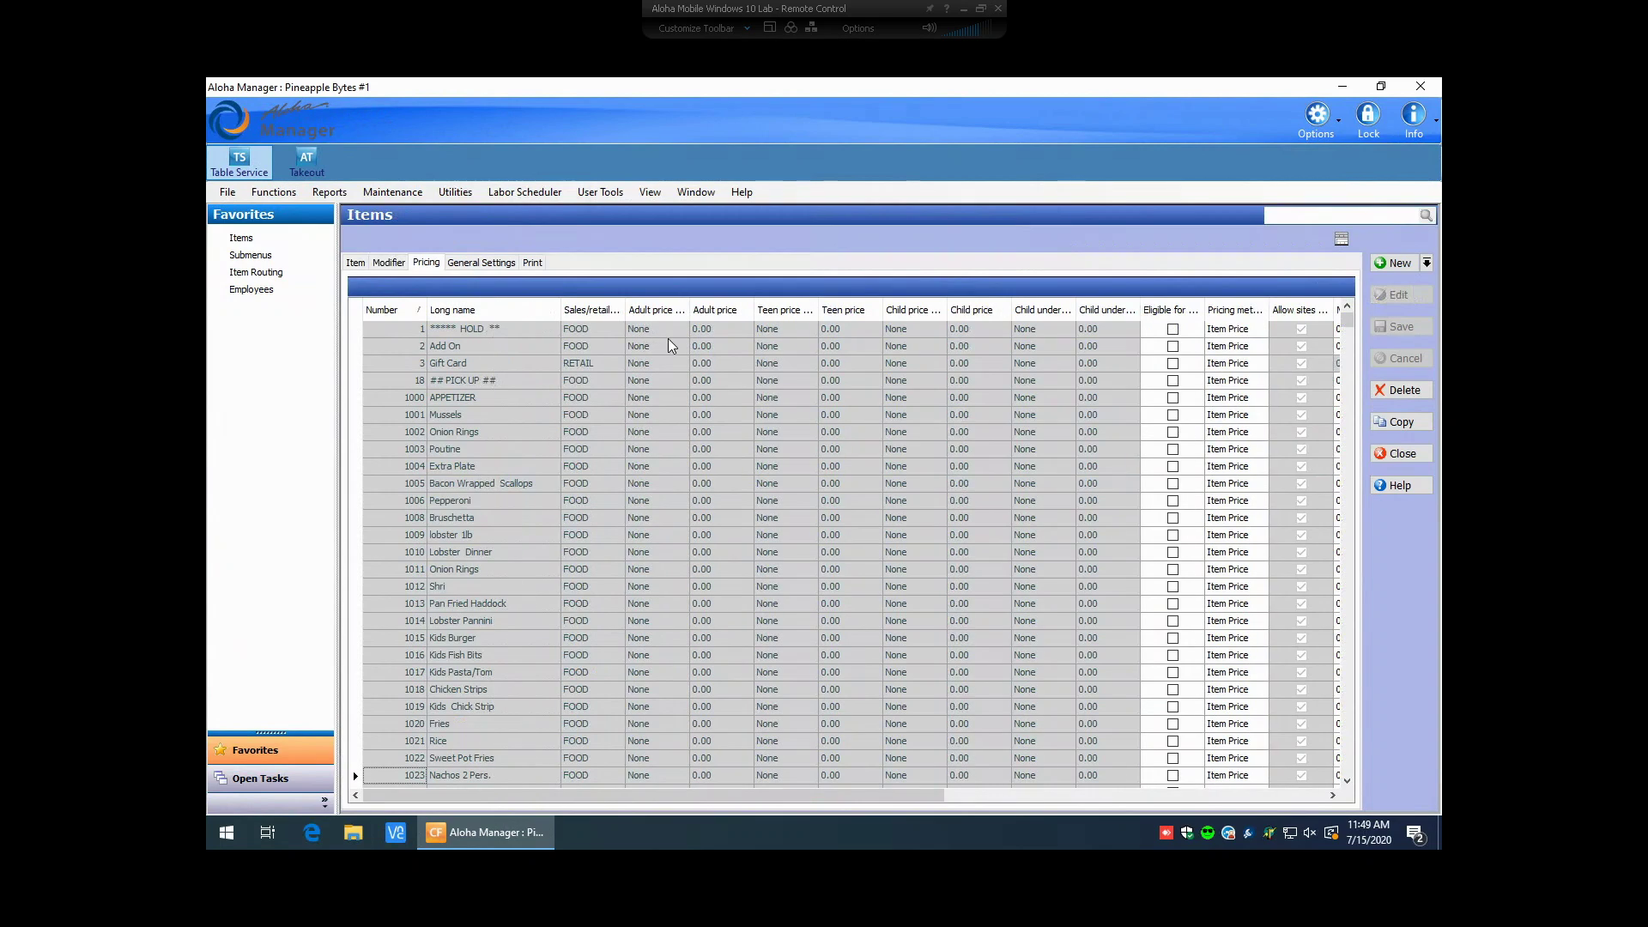
left_click(1333, 795)
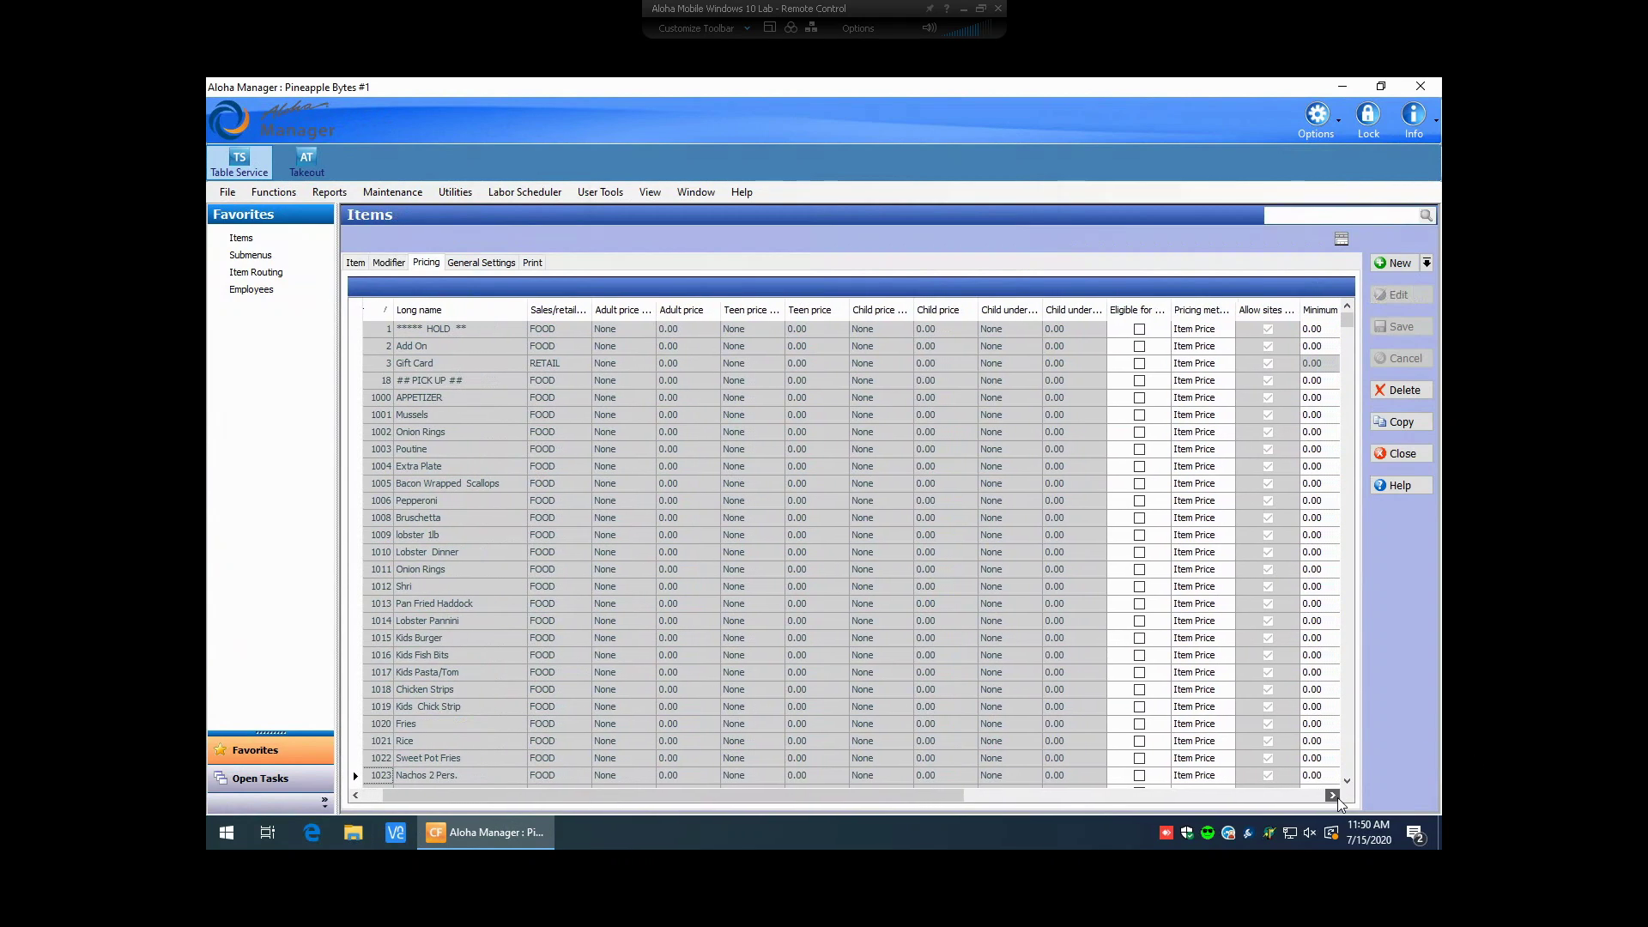
left_click_drag(1332, 795, 1332, 795)
left_click_drag(1319, 315, 405, 370)
left_click_drag(888, 796, 611, 798)
left_click(601, 434)
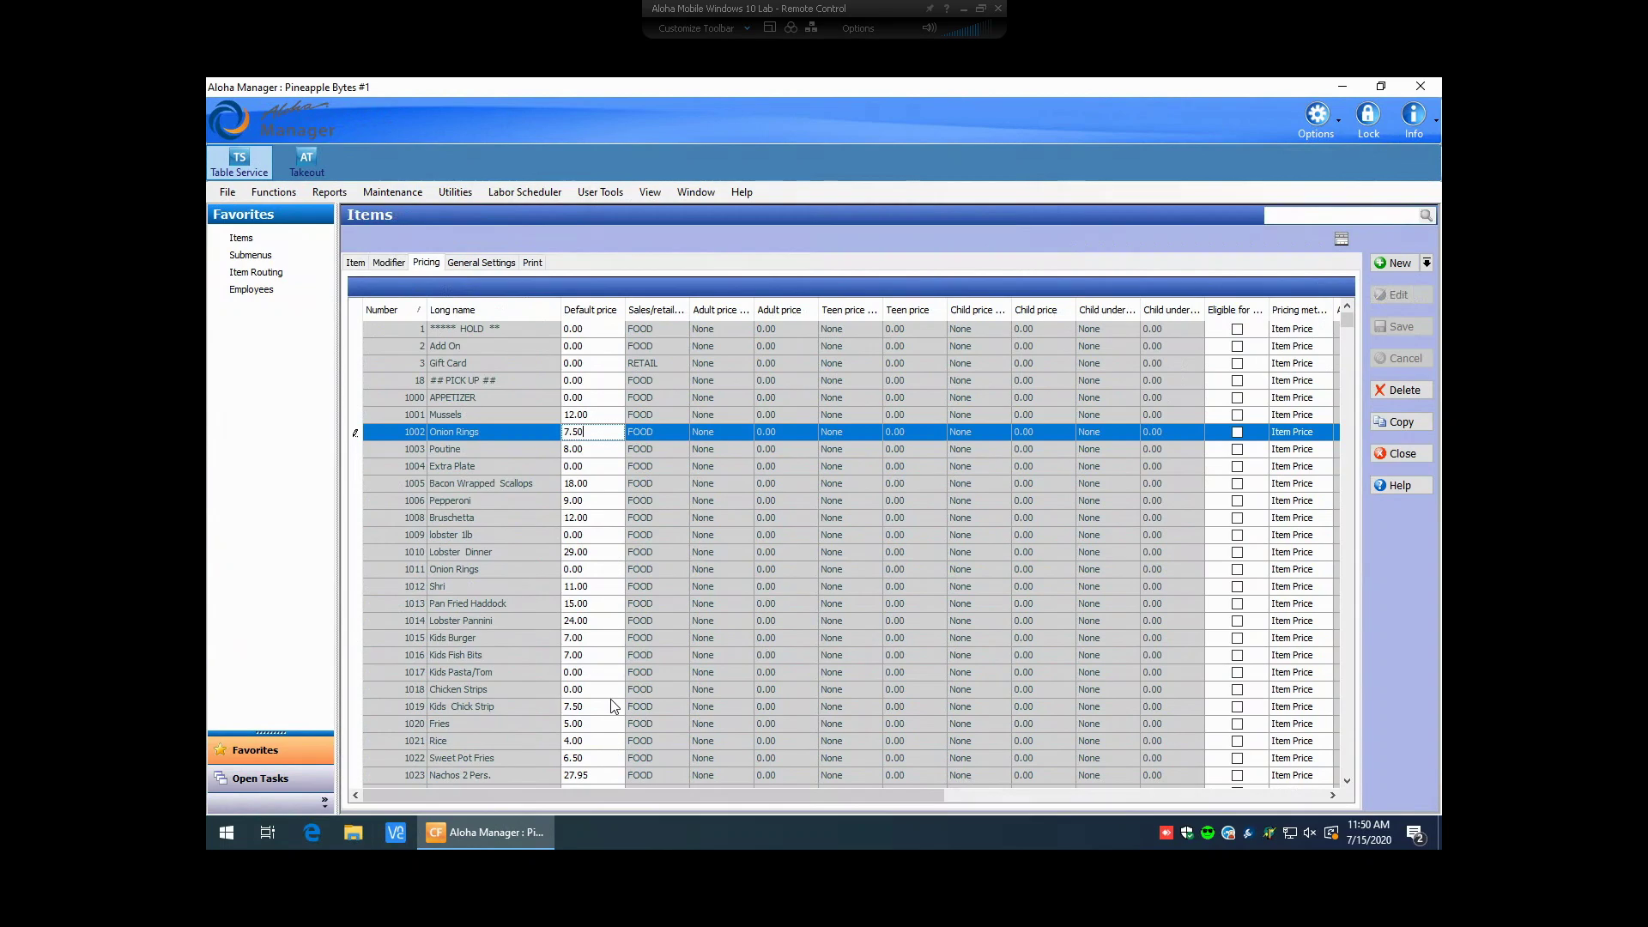
- Change Poutine's default price from 8.00 to 7.50 and save with a real-time update
left_click(590, 453)
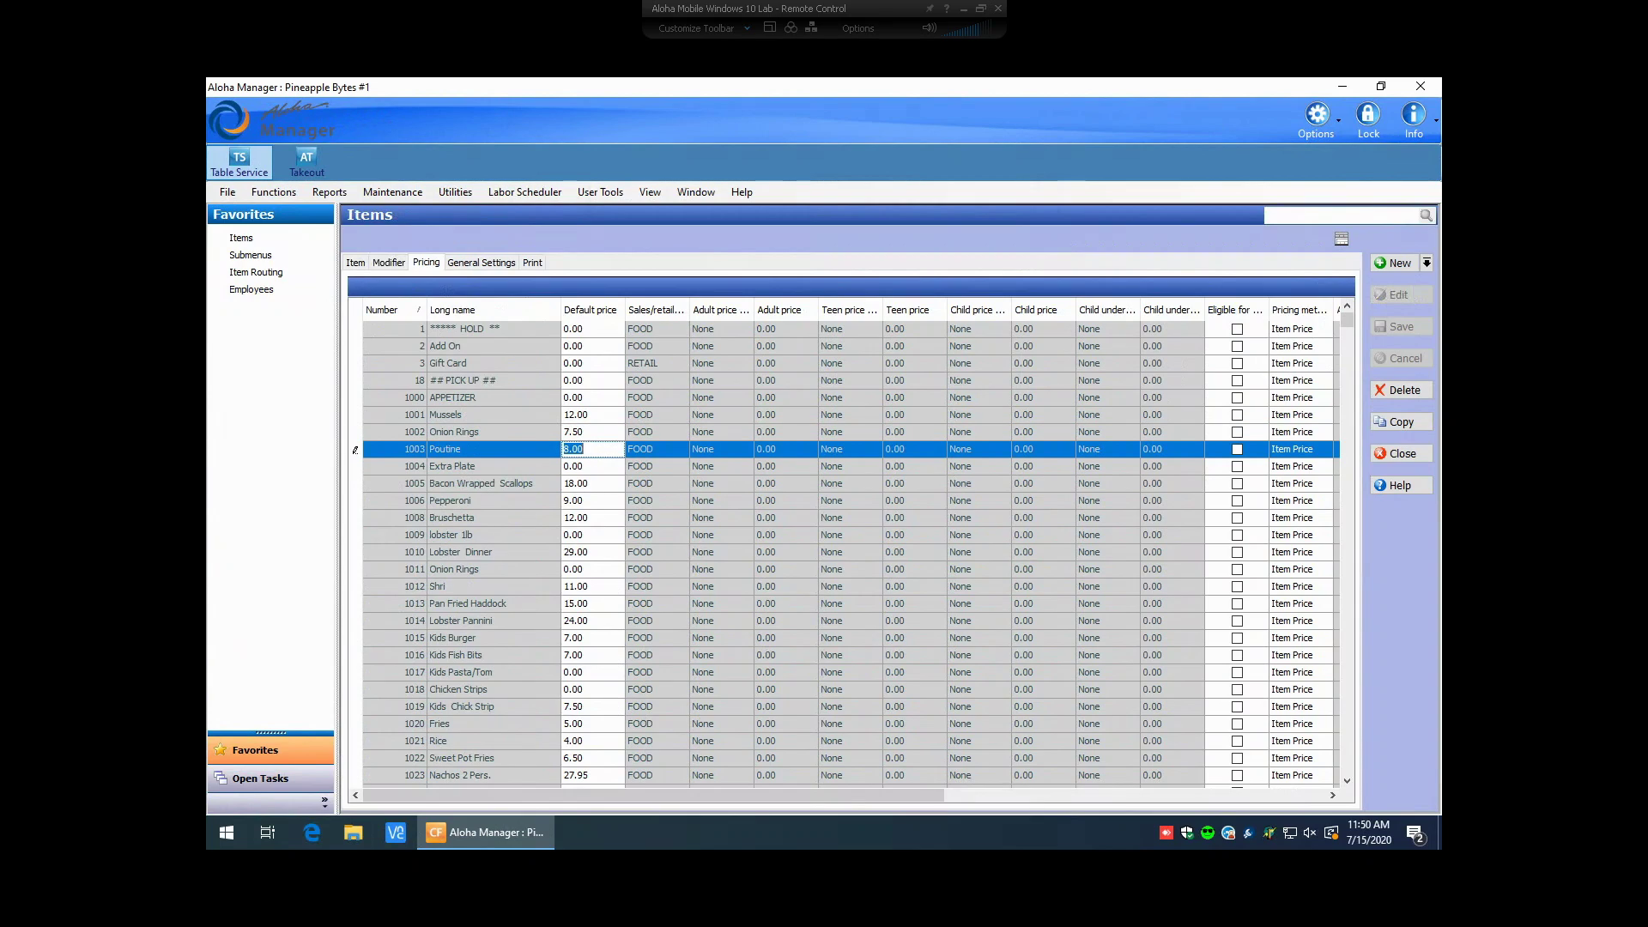
type("7.")
left_click(1402, 327)
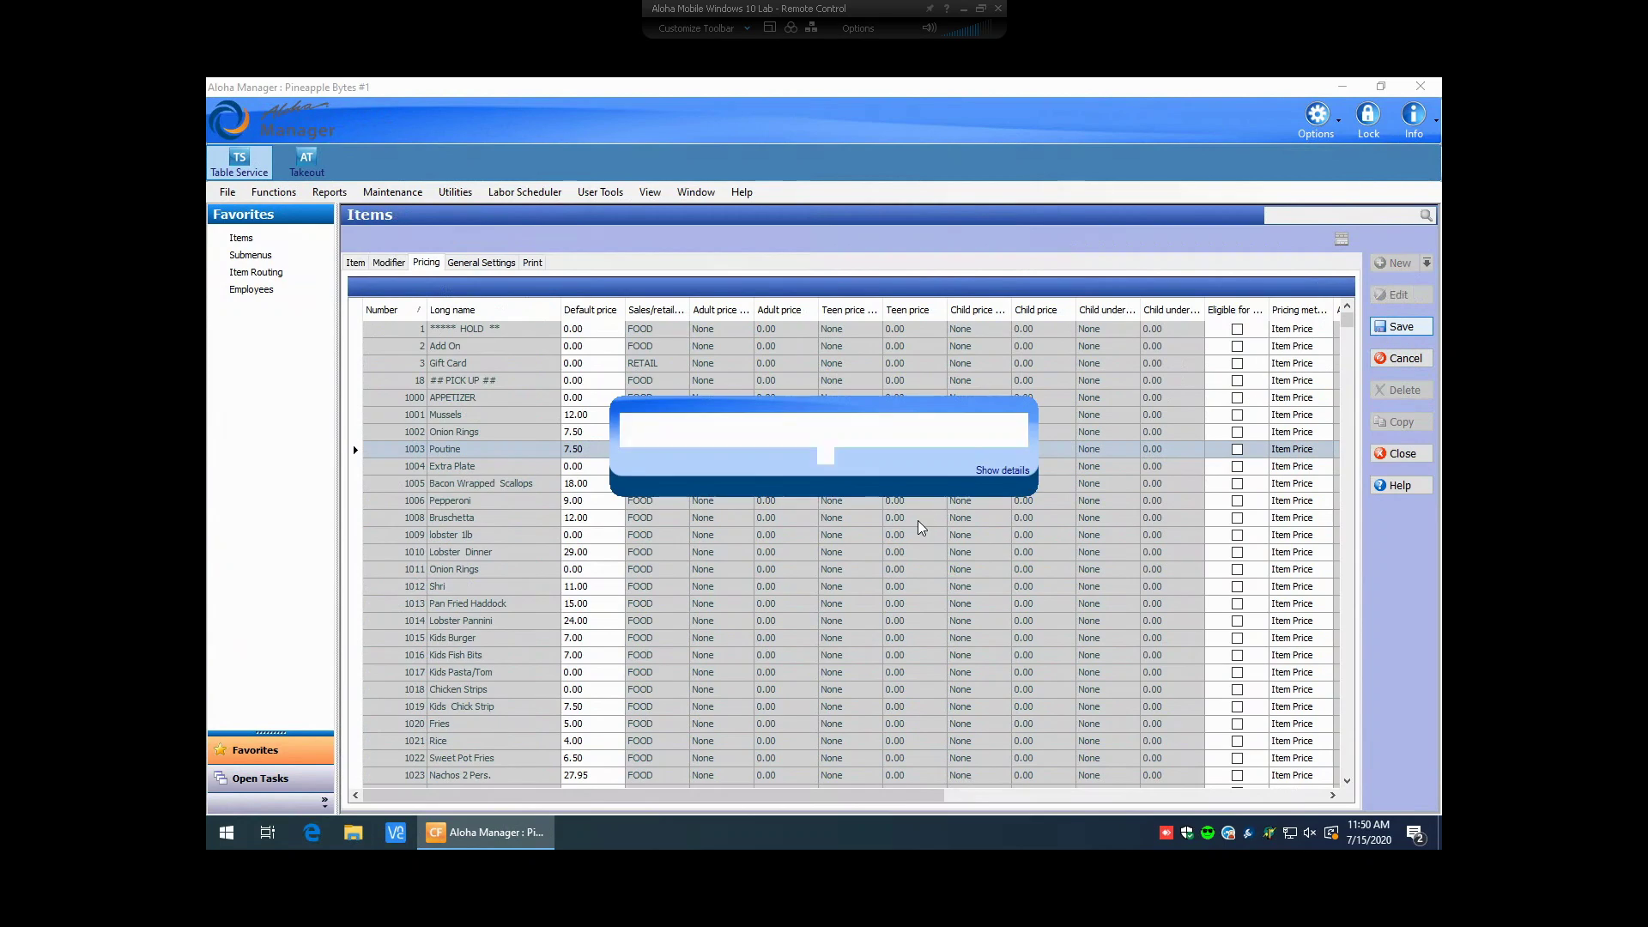
left_click(767, 454)
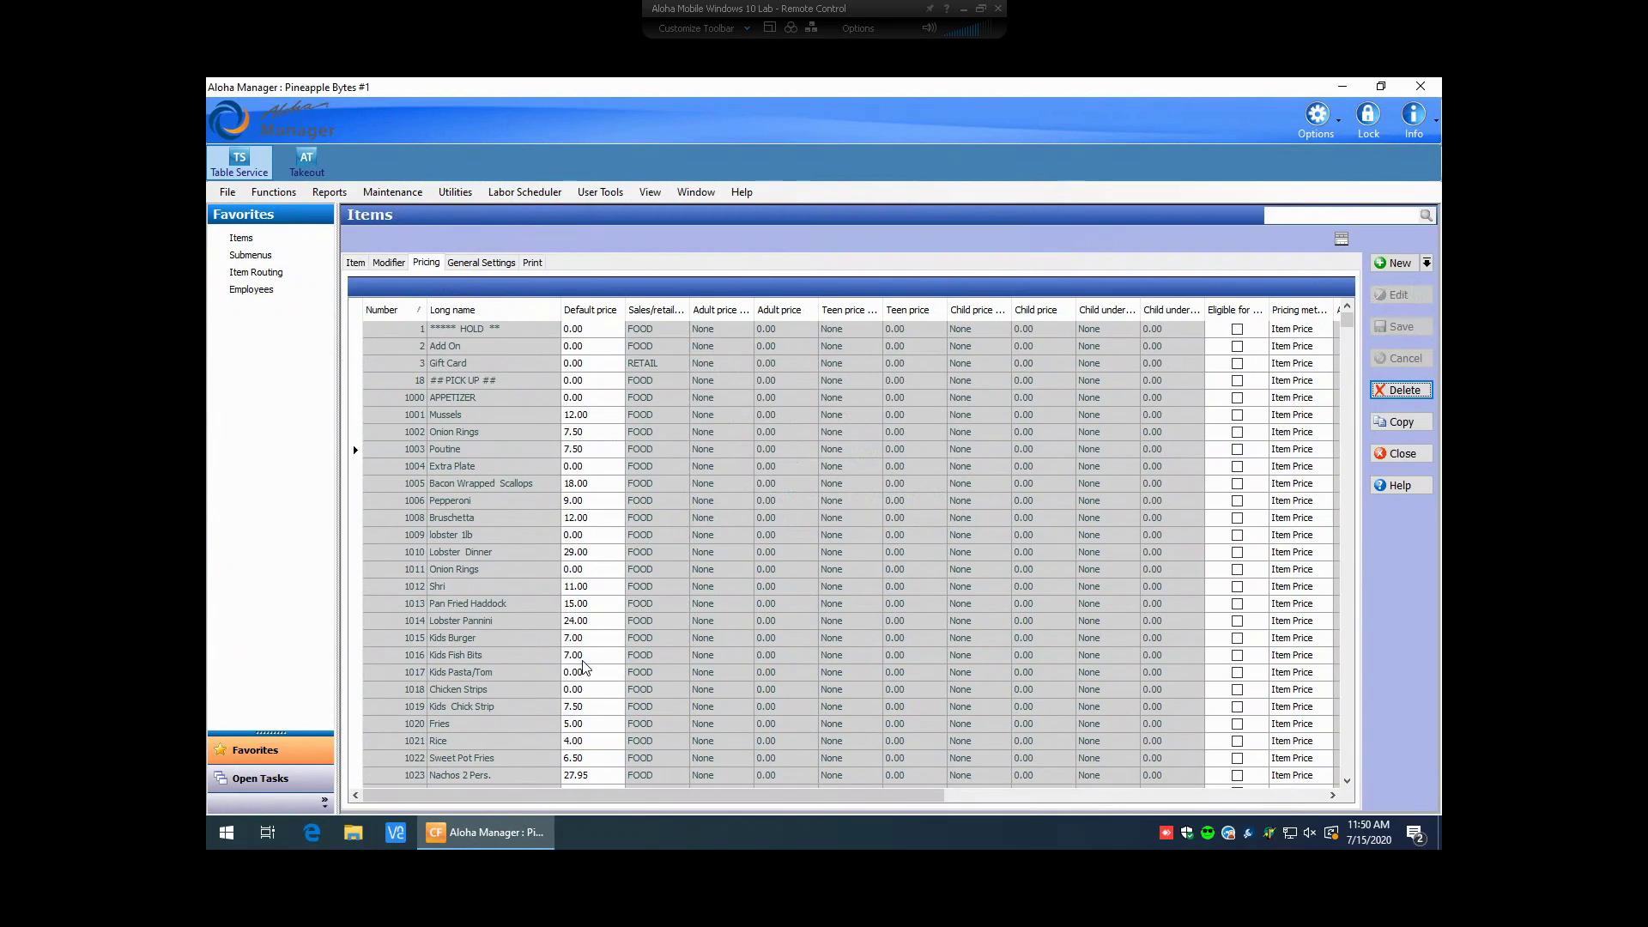
- Switch to form view for item 1003 Poutine, showing Item Price method and 7.50 default
left_click(1341, 238)
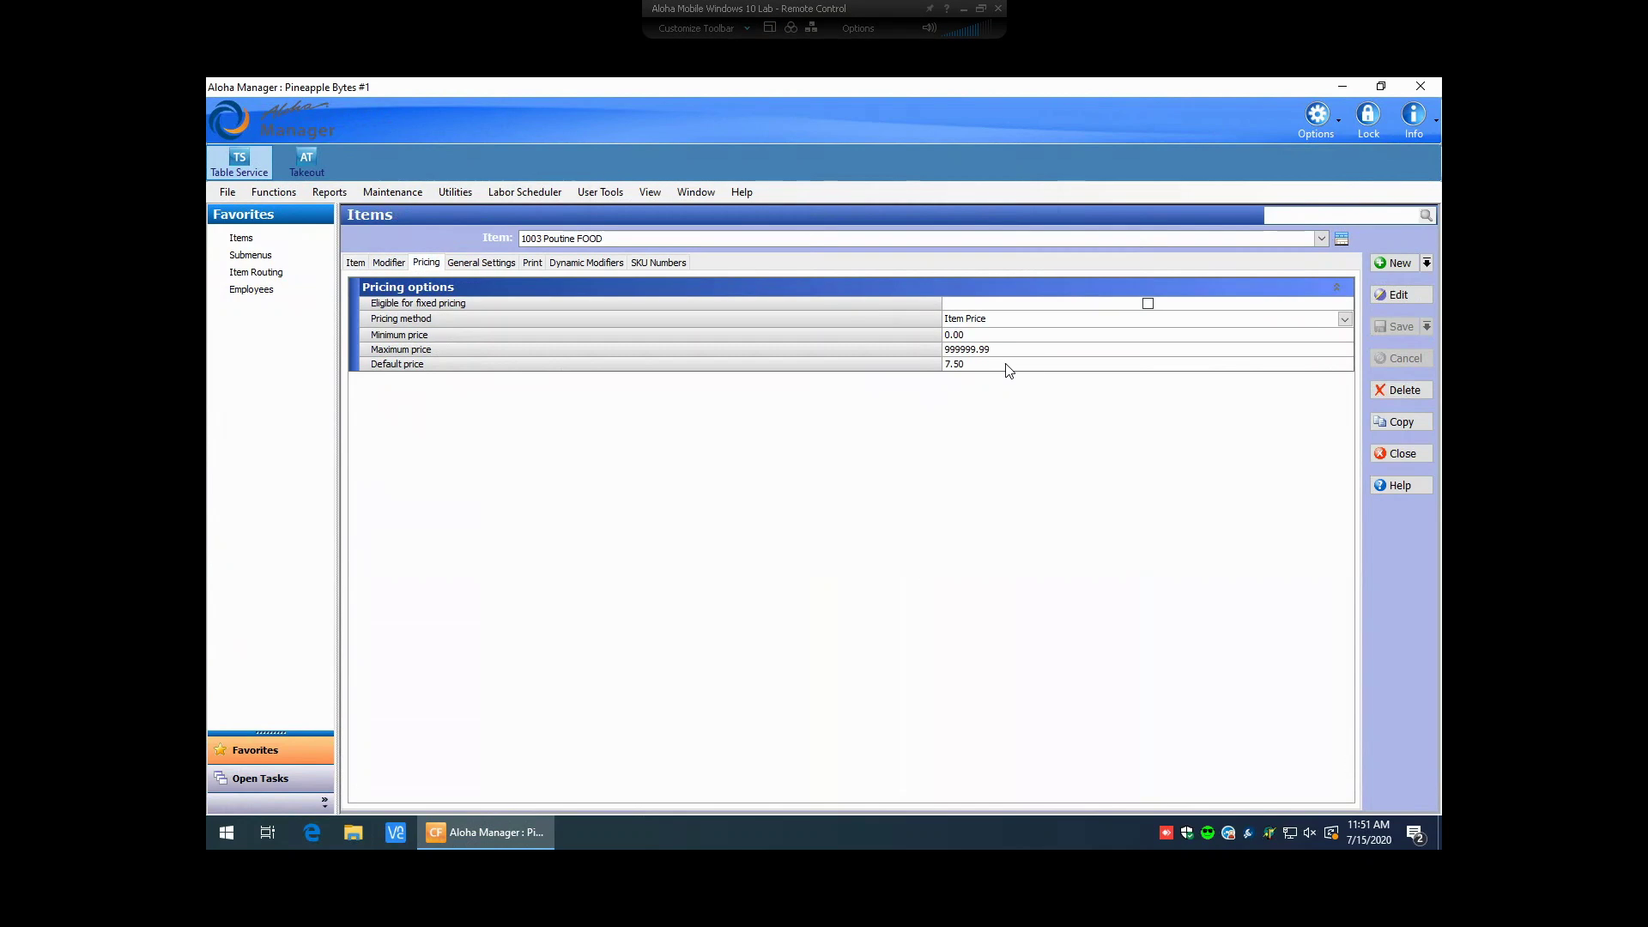
- Reset Poutine's default price to 8.00, save it with a real-time update, and open Submenus
left_click(1010, 368)
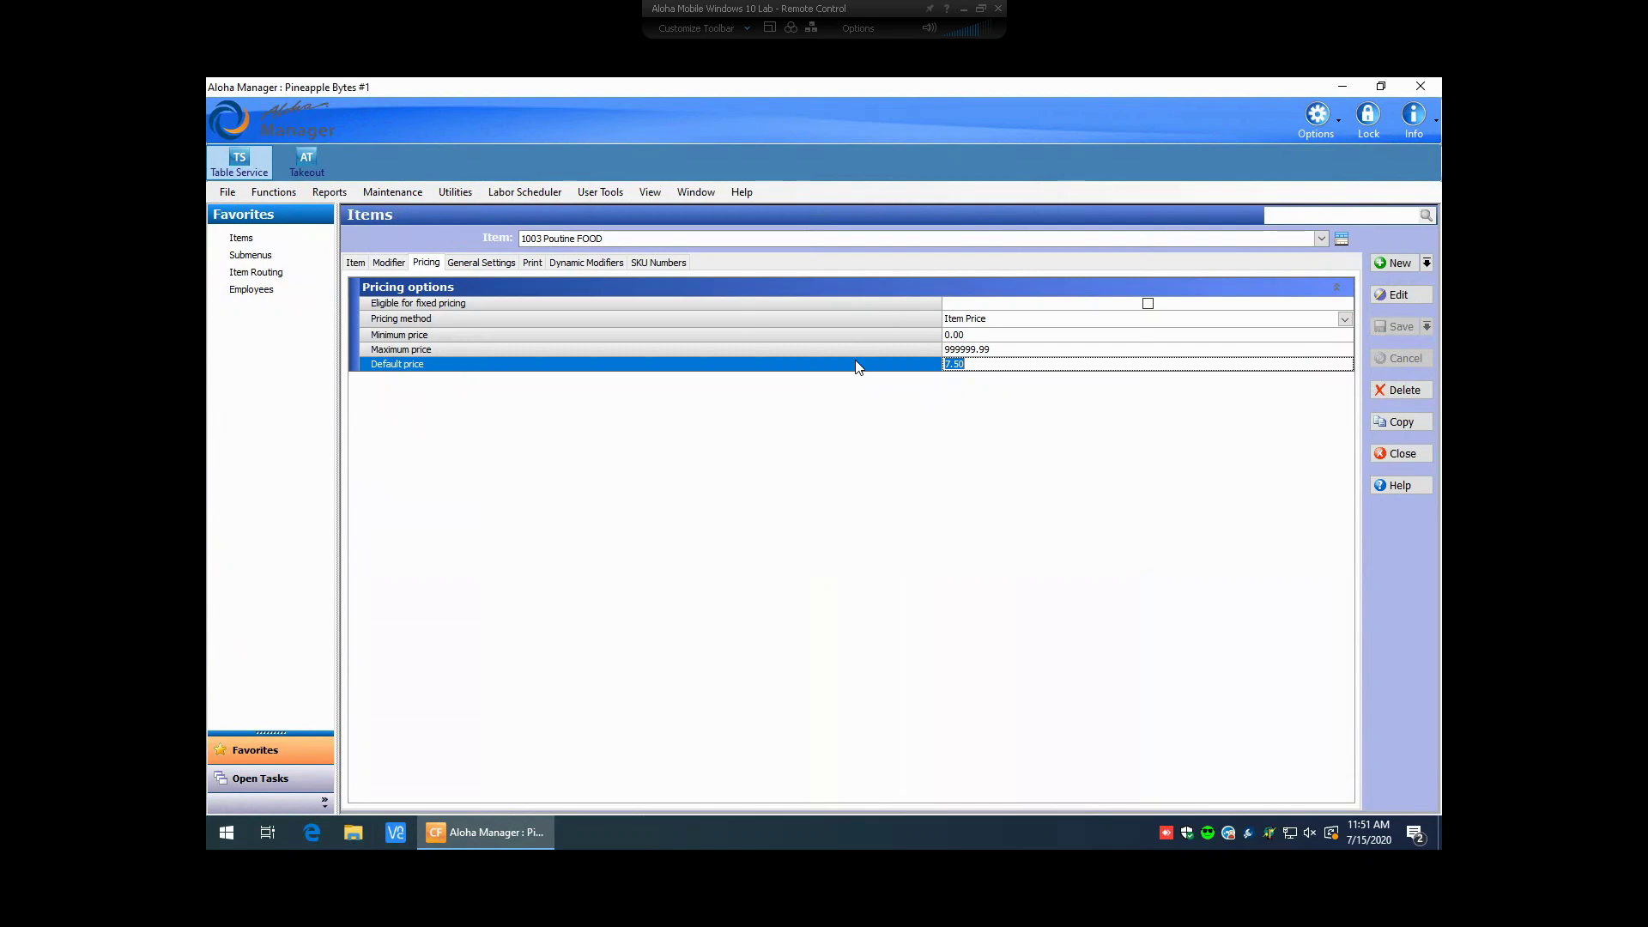
type("8.00")
left_click(1396, 326)
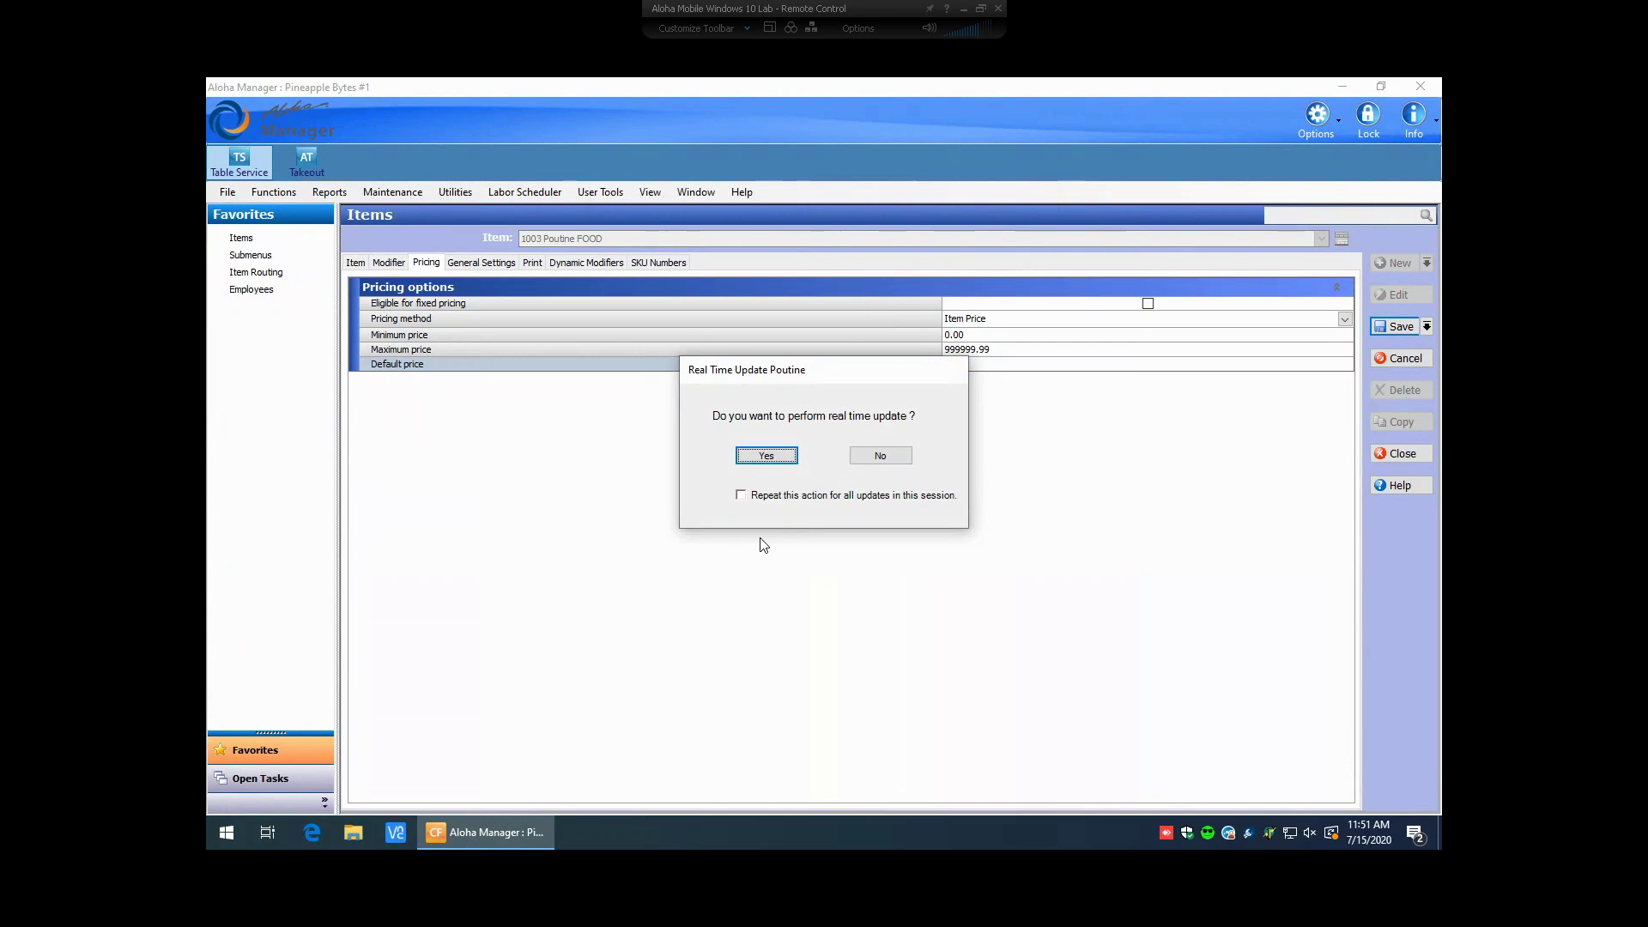
left_click(766, 454)
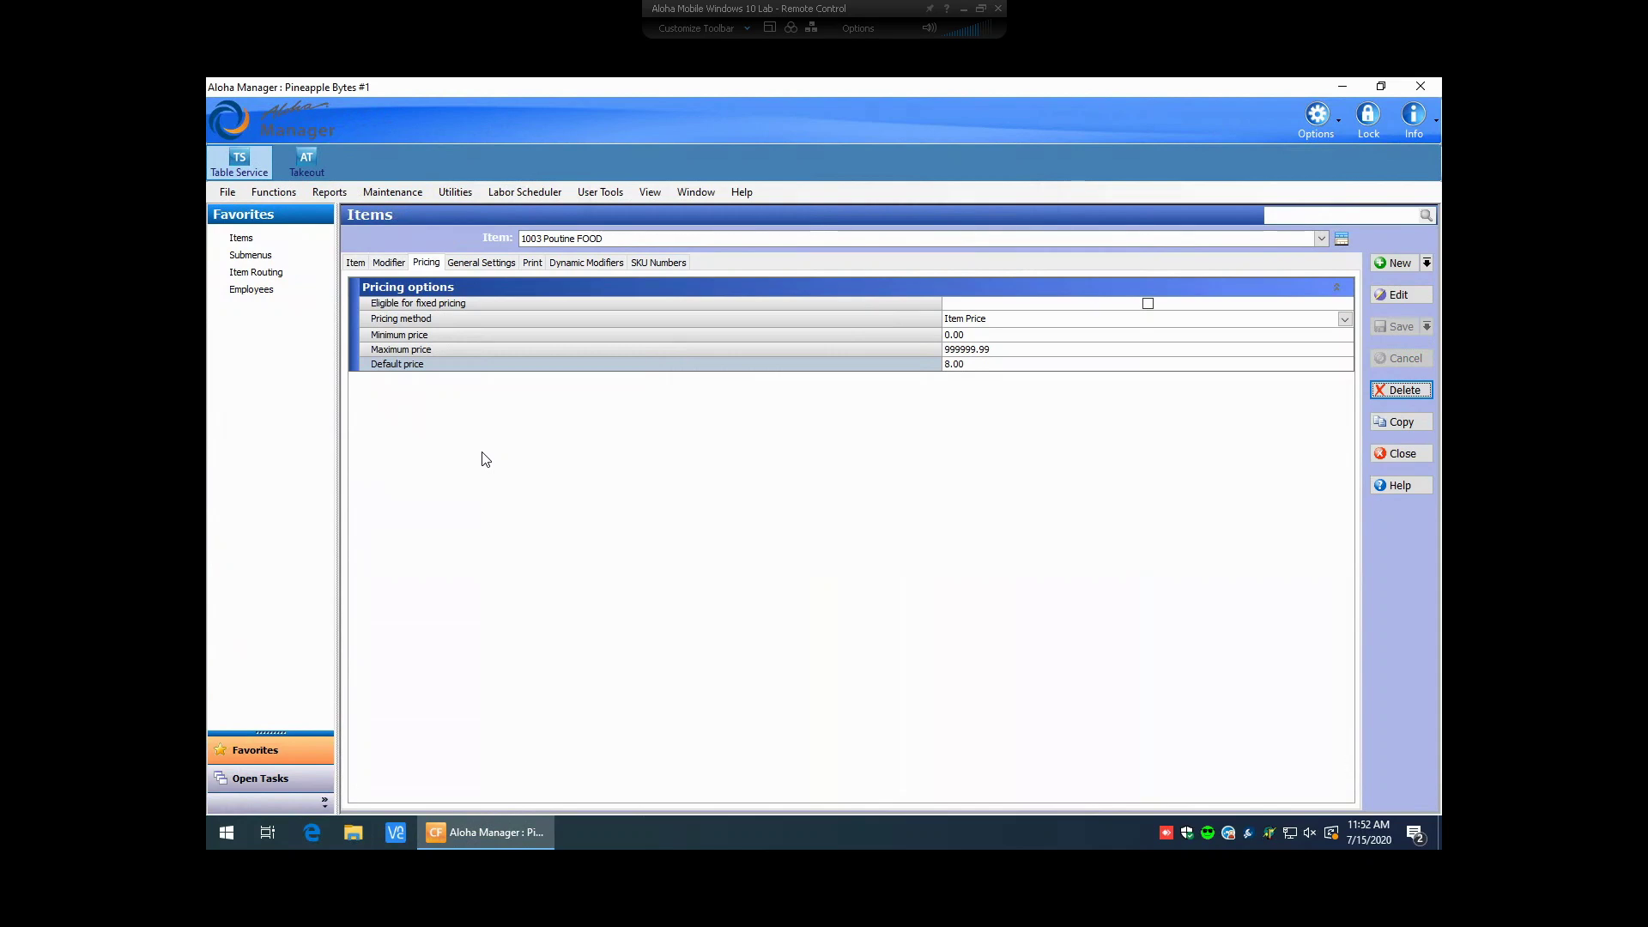
left_click(248, 256)
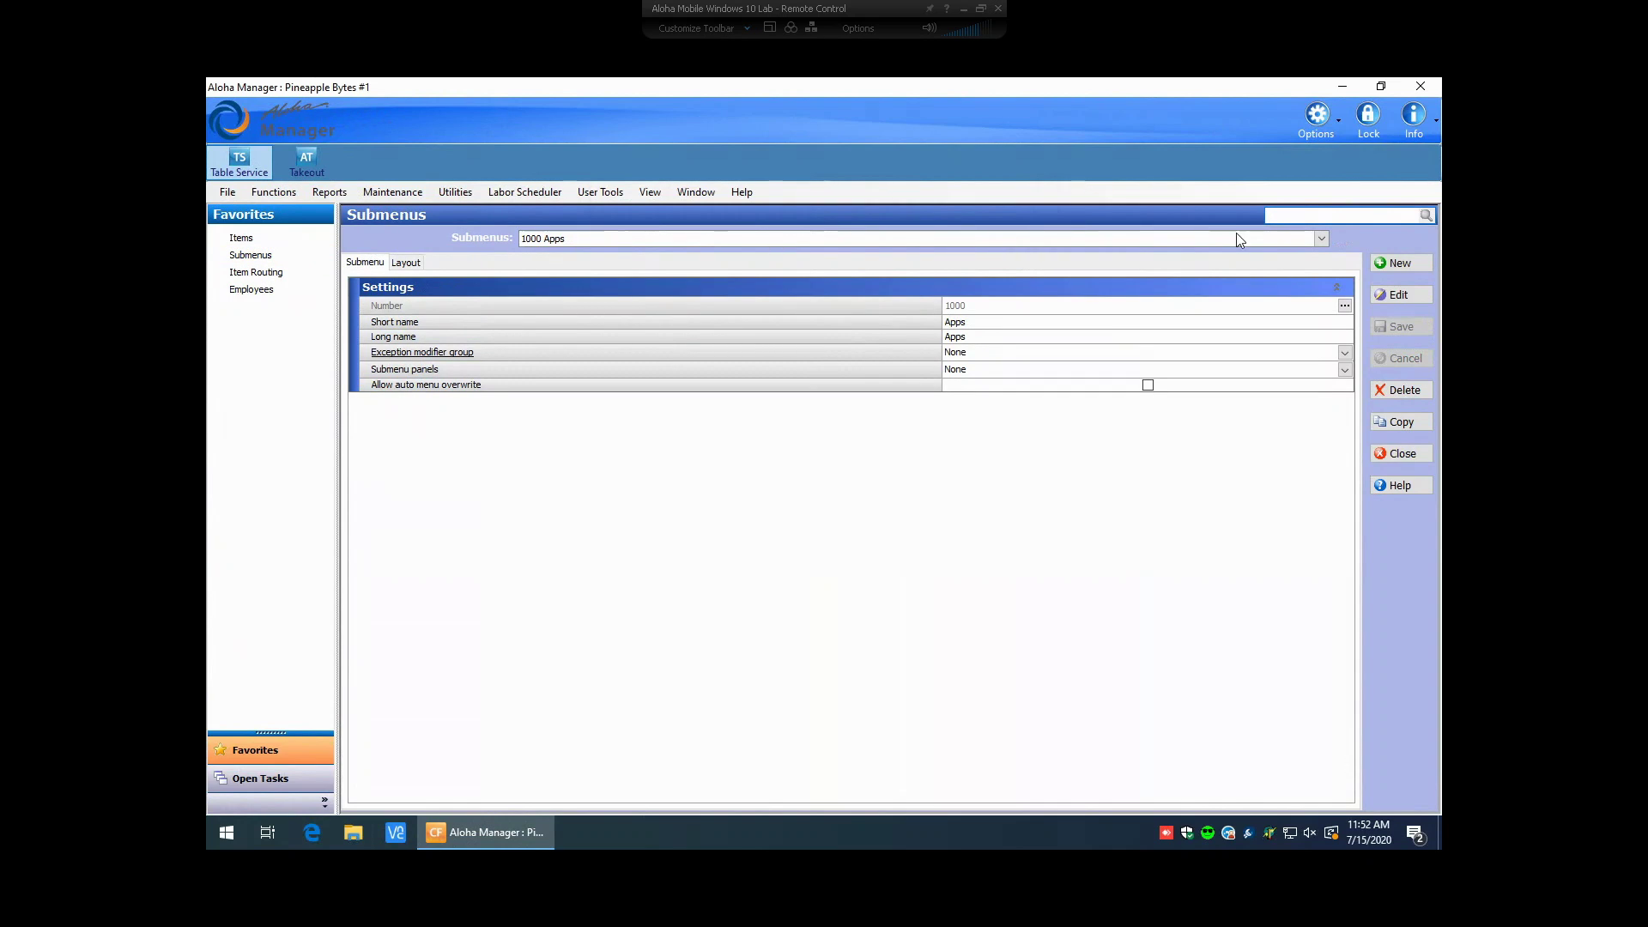
- Display the button layout for submenu 1000 Apps from Favorites > Submenus
left_click(1325, 244)
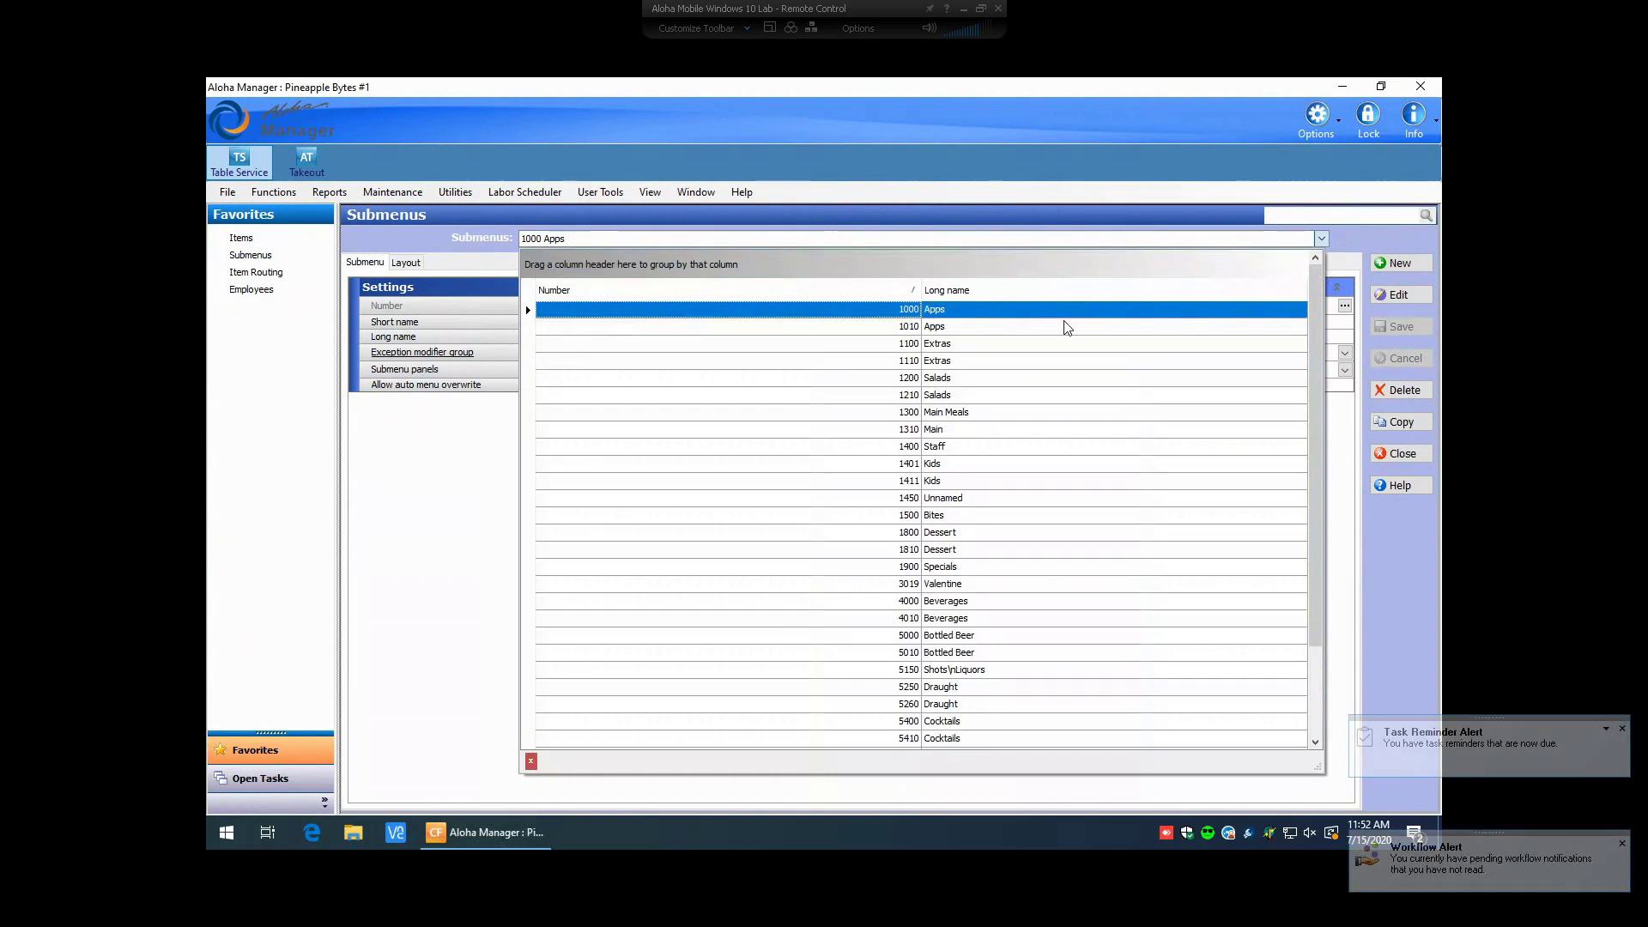
left_click(438, 564)
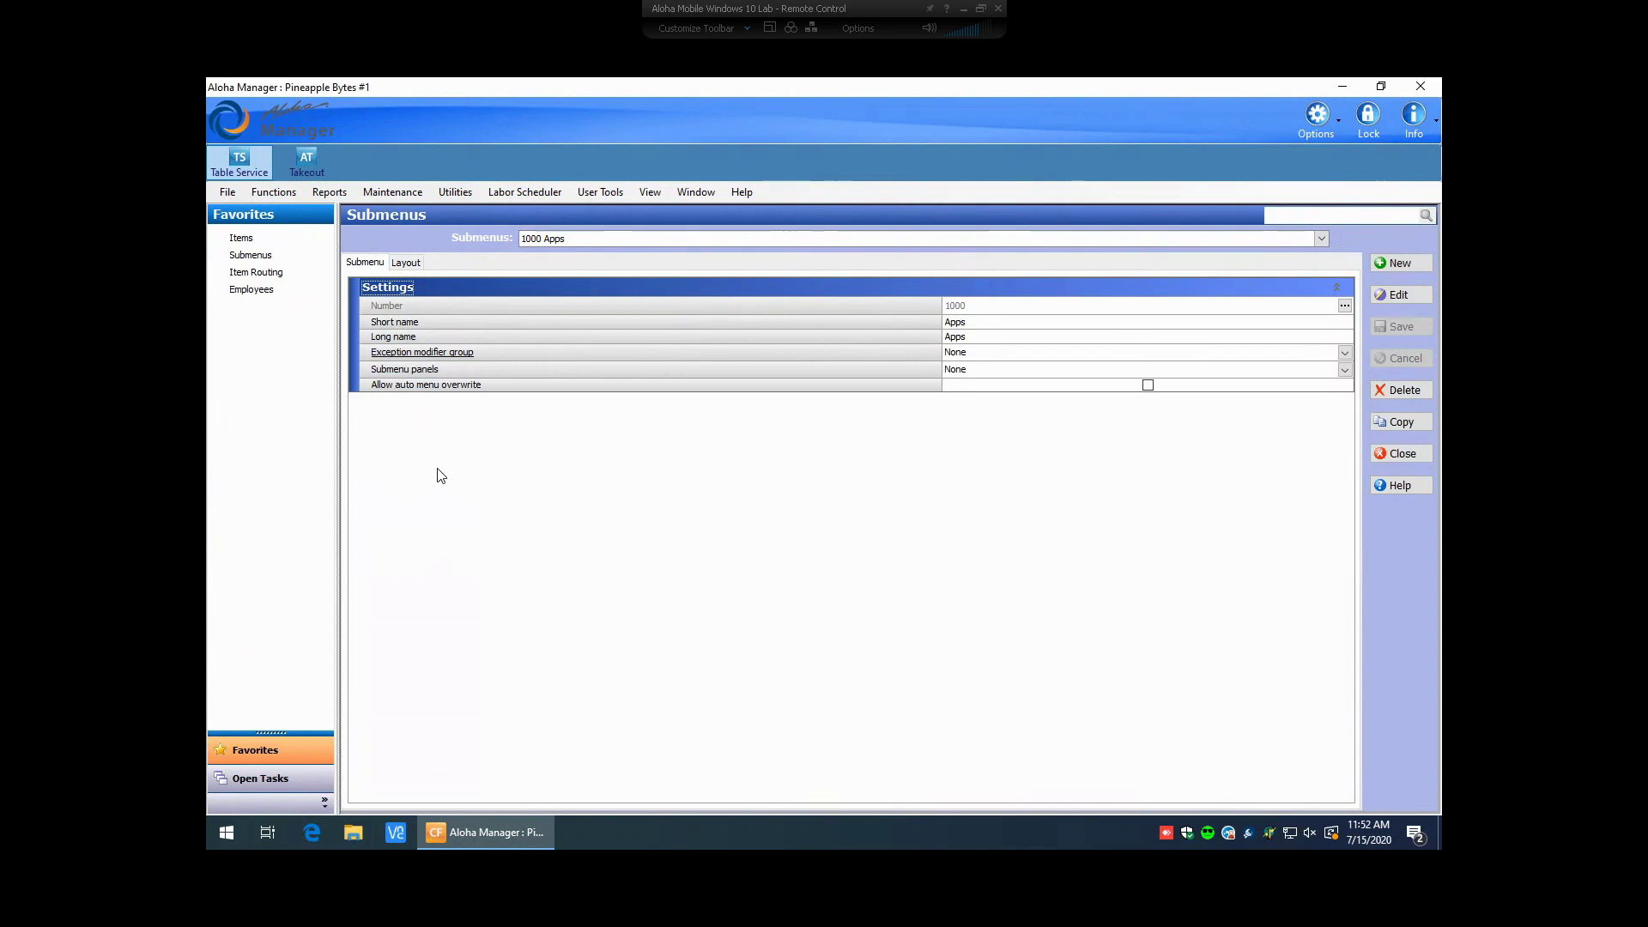
left_click(405, 262)
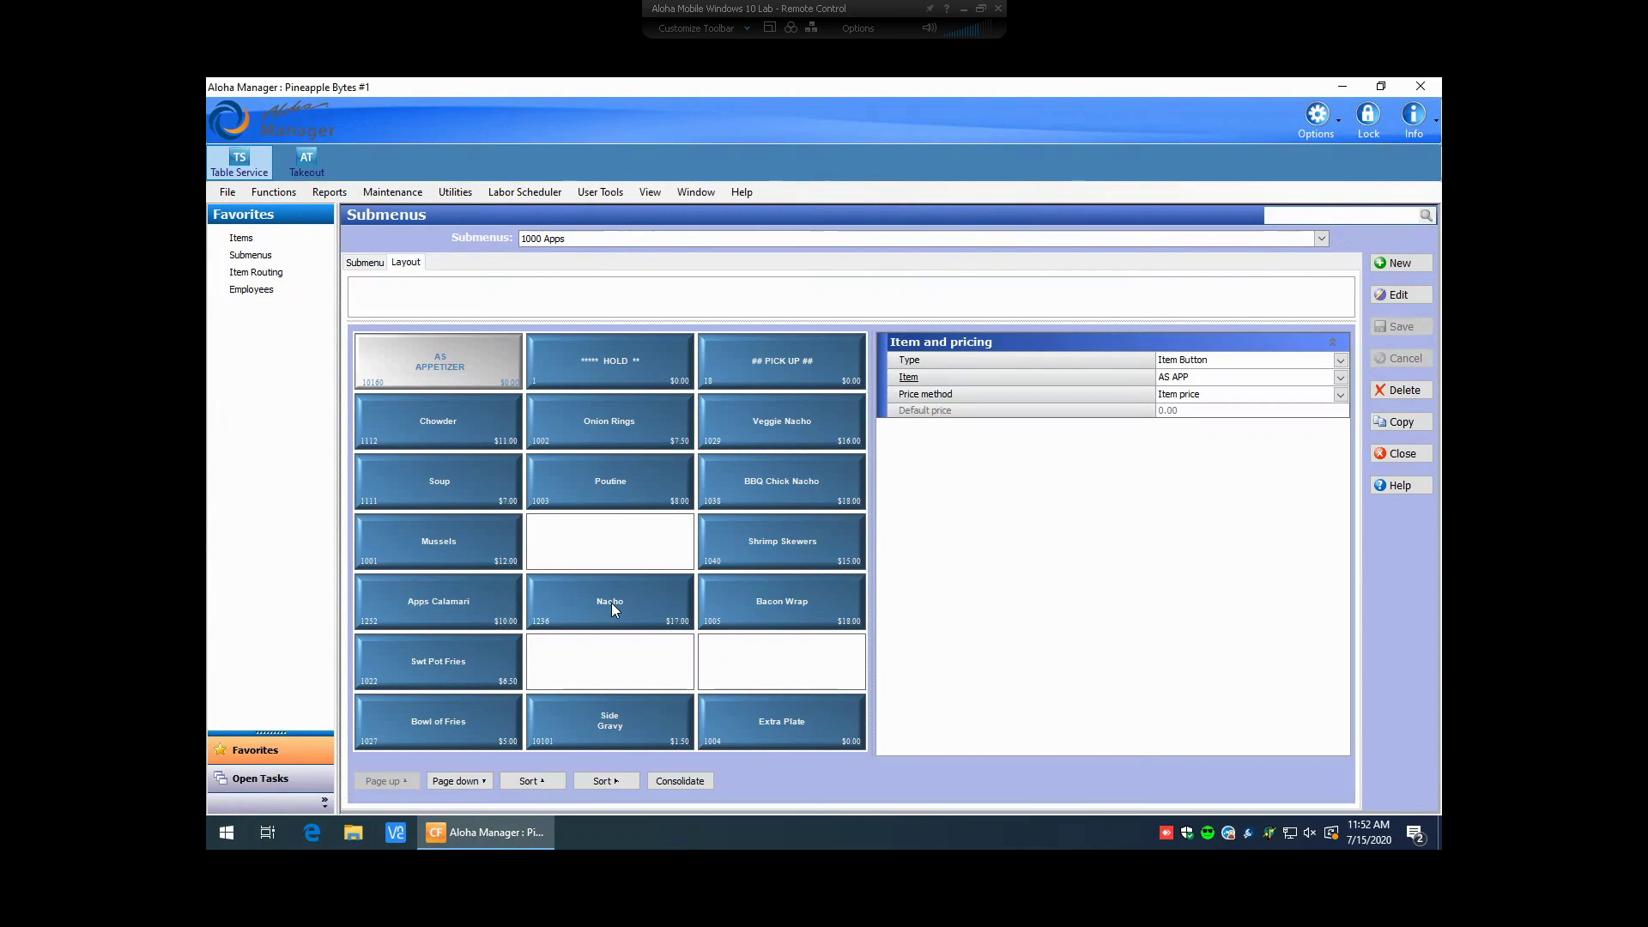
mouse_move(611, 599)
left_mouse_down()
mouse_move(599, 666)
mouse_move(631, 605)
left_mouse_up()
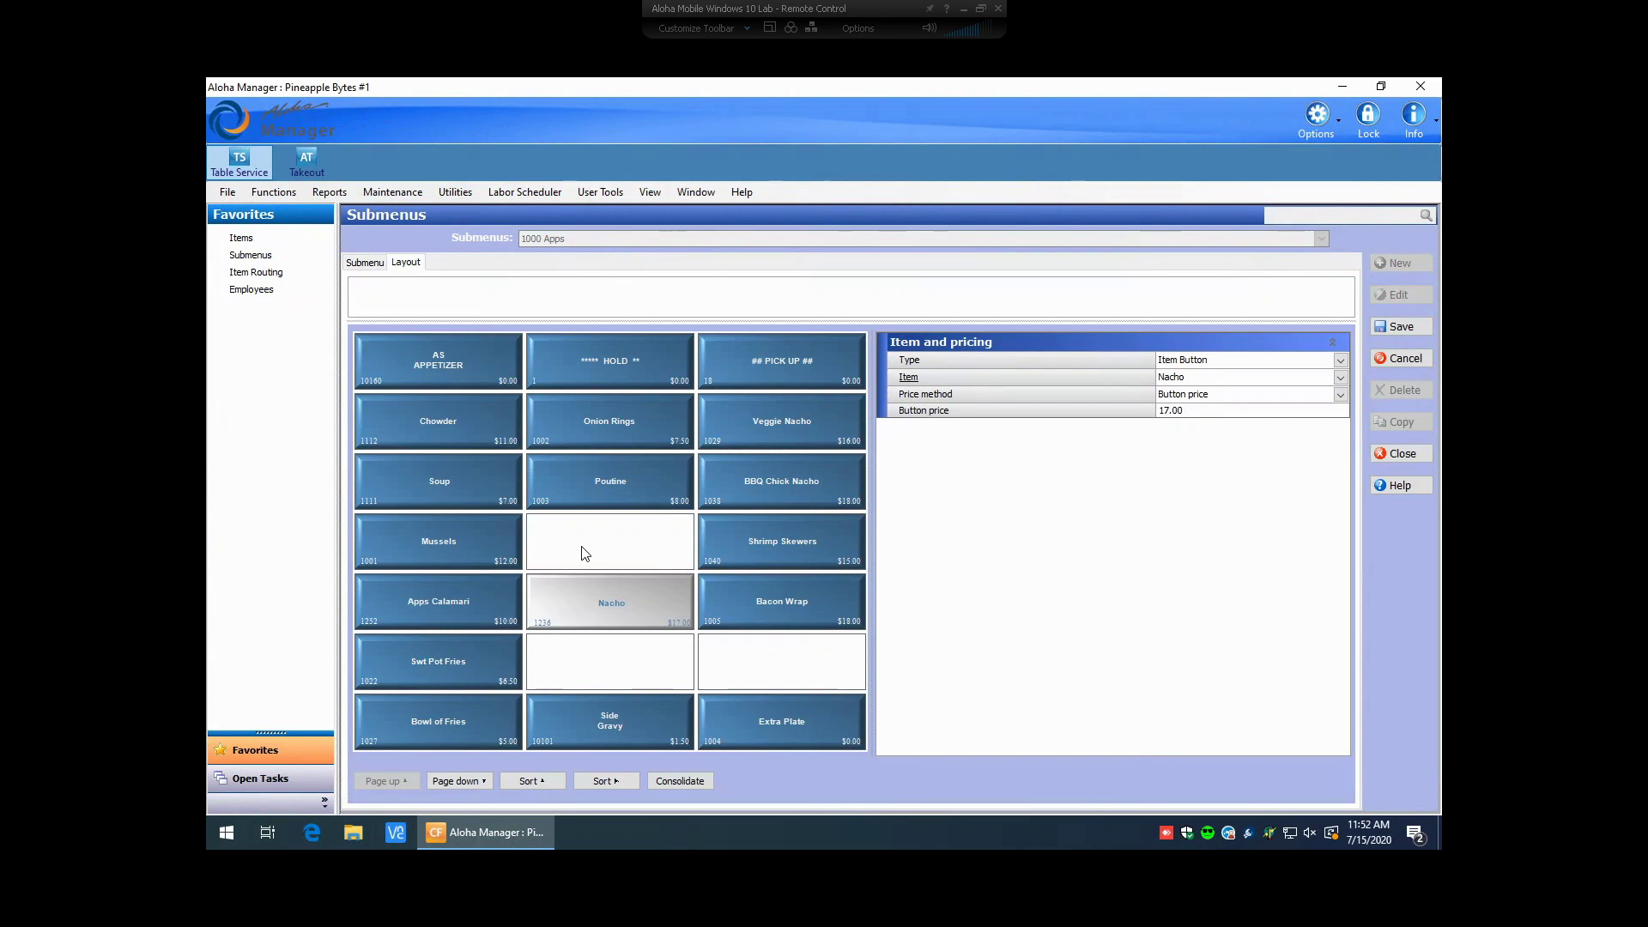
right_click(603, 603)
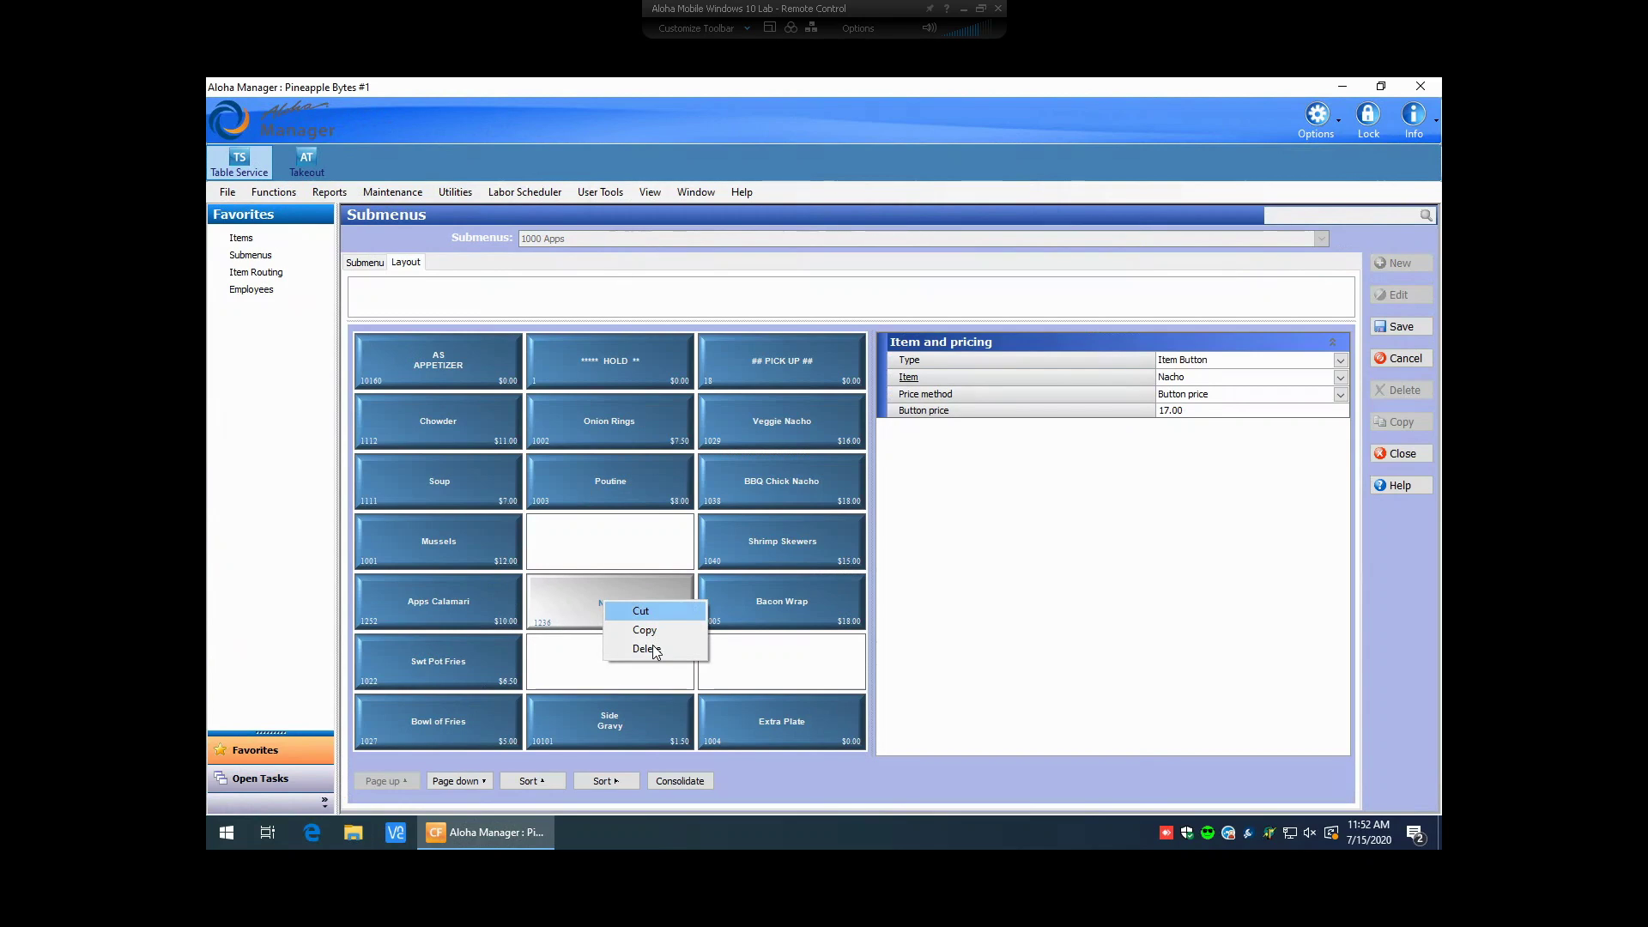
left_click(624, 566)
left_click(624, 565)
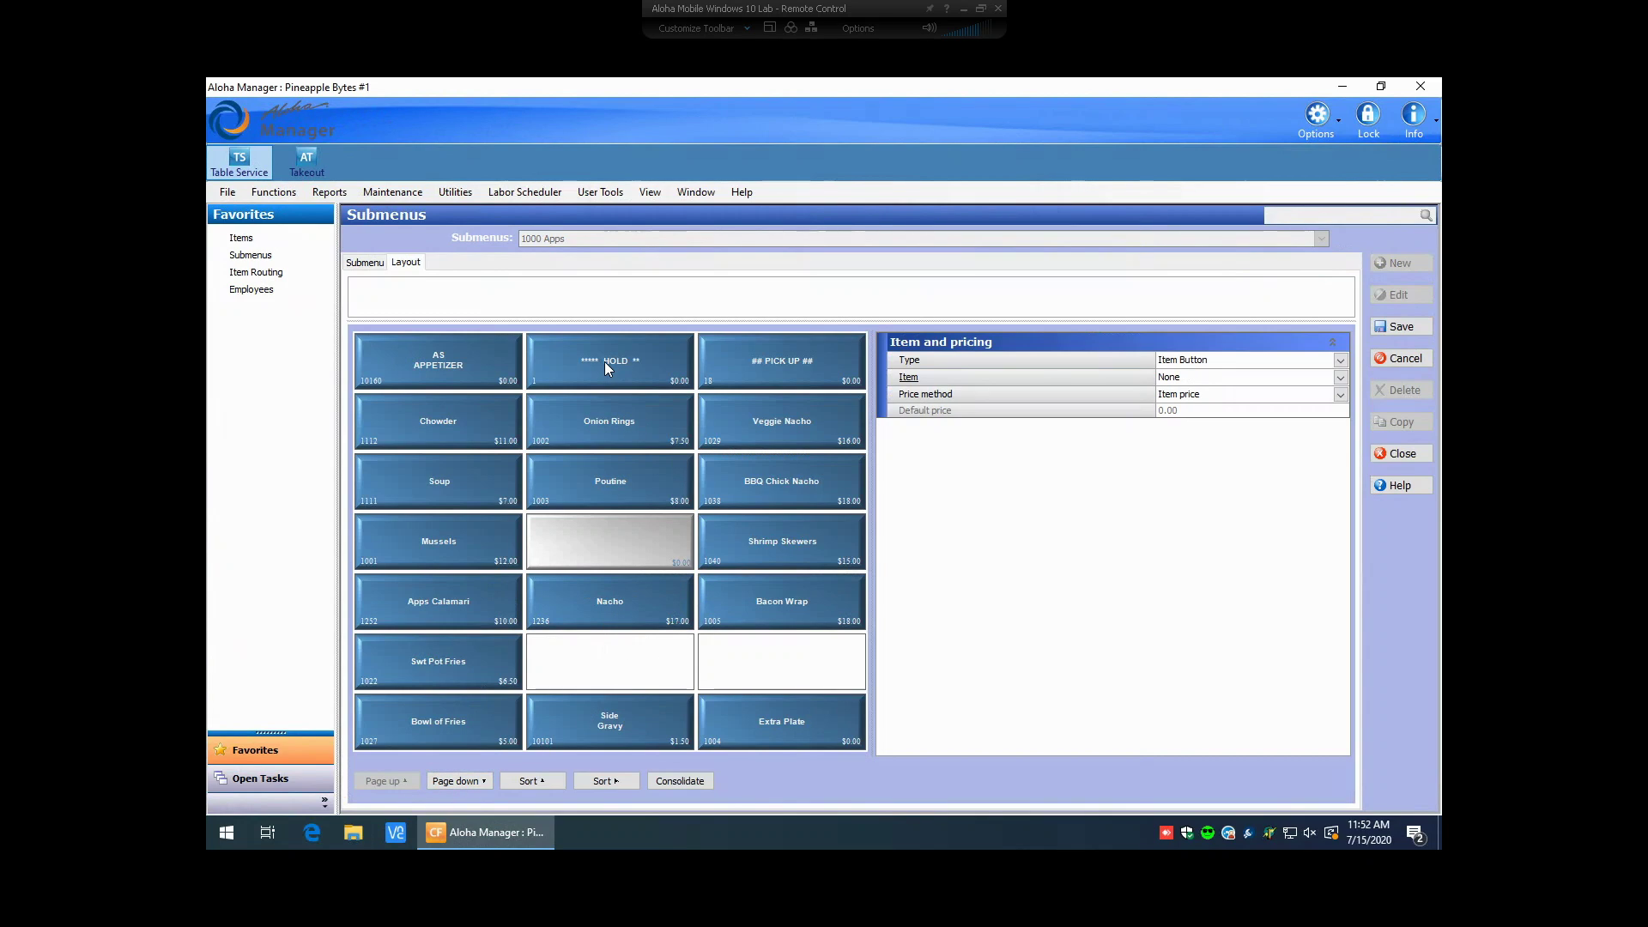
left_click(627, 670)
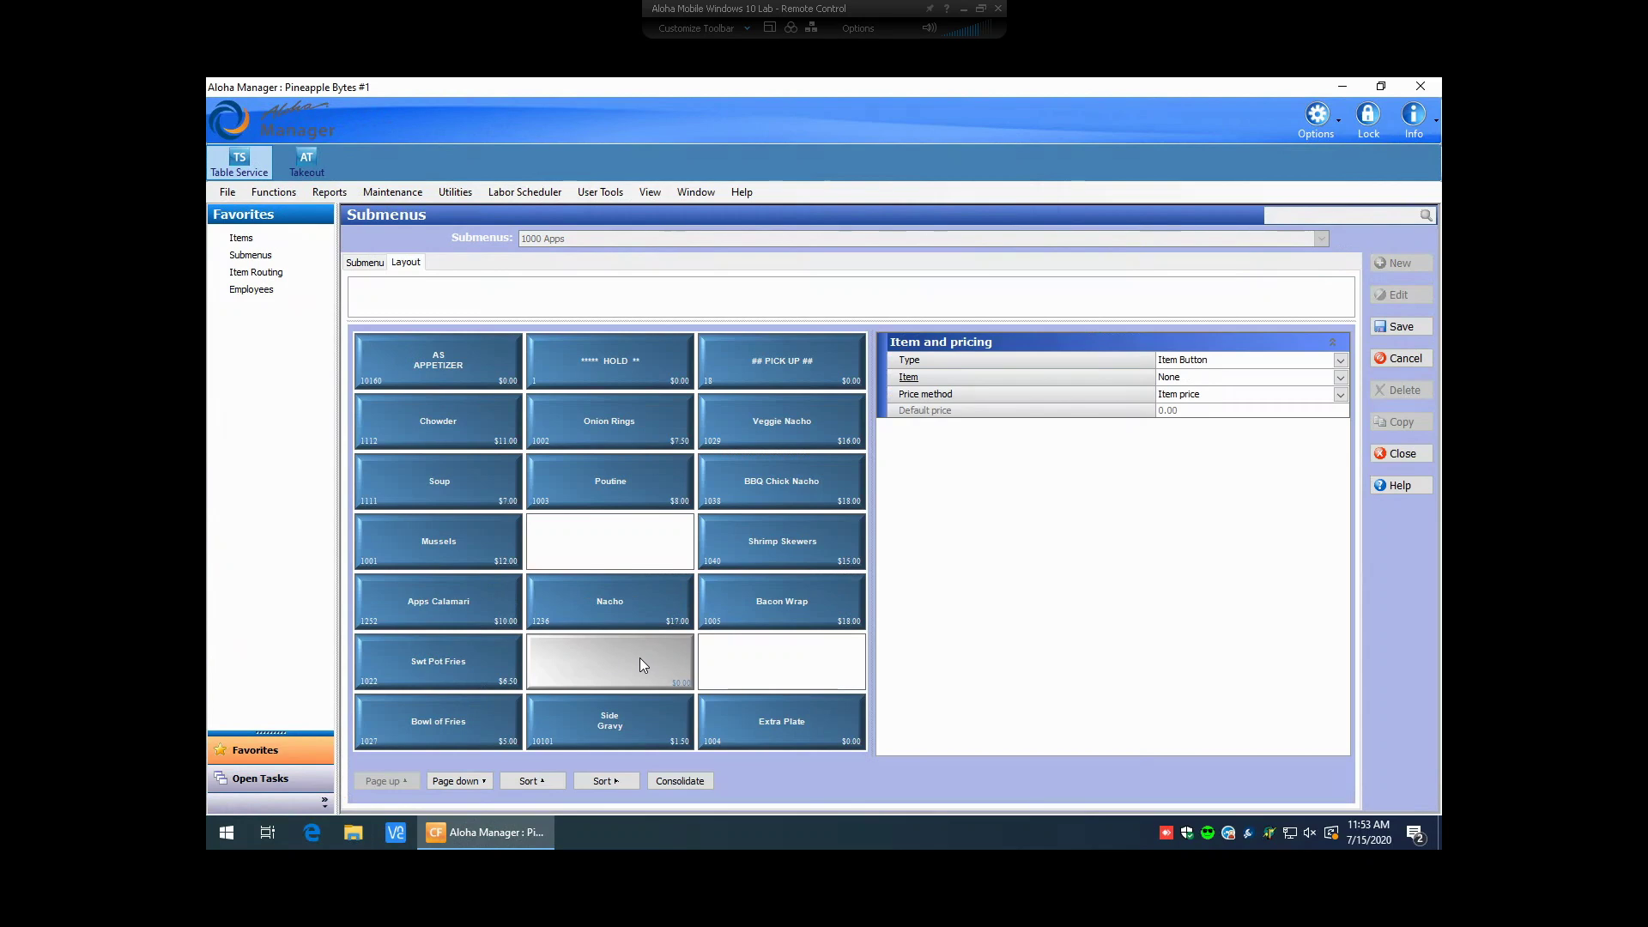
- Assign item NYE Nachos to the empty button slot below Bacon Wrap
left_click(786, 671)
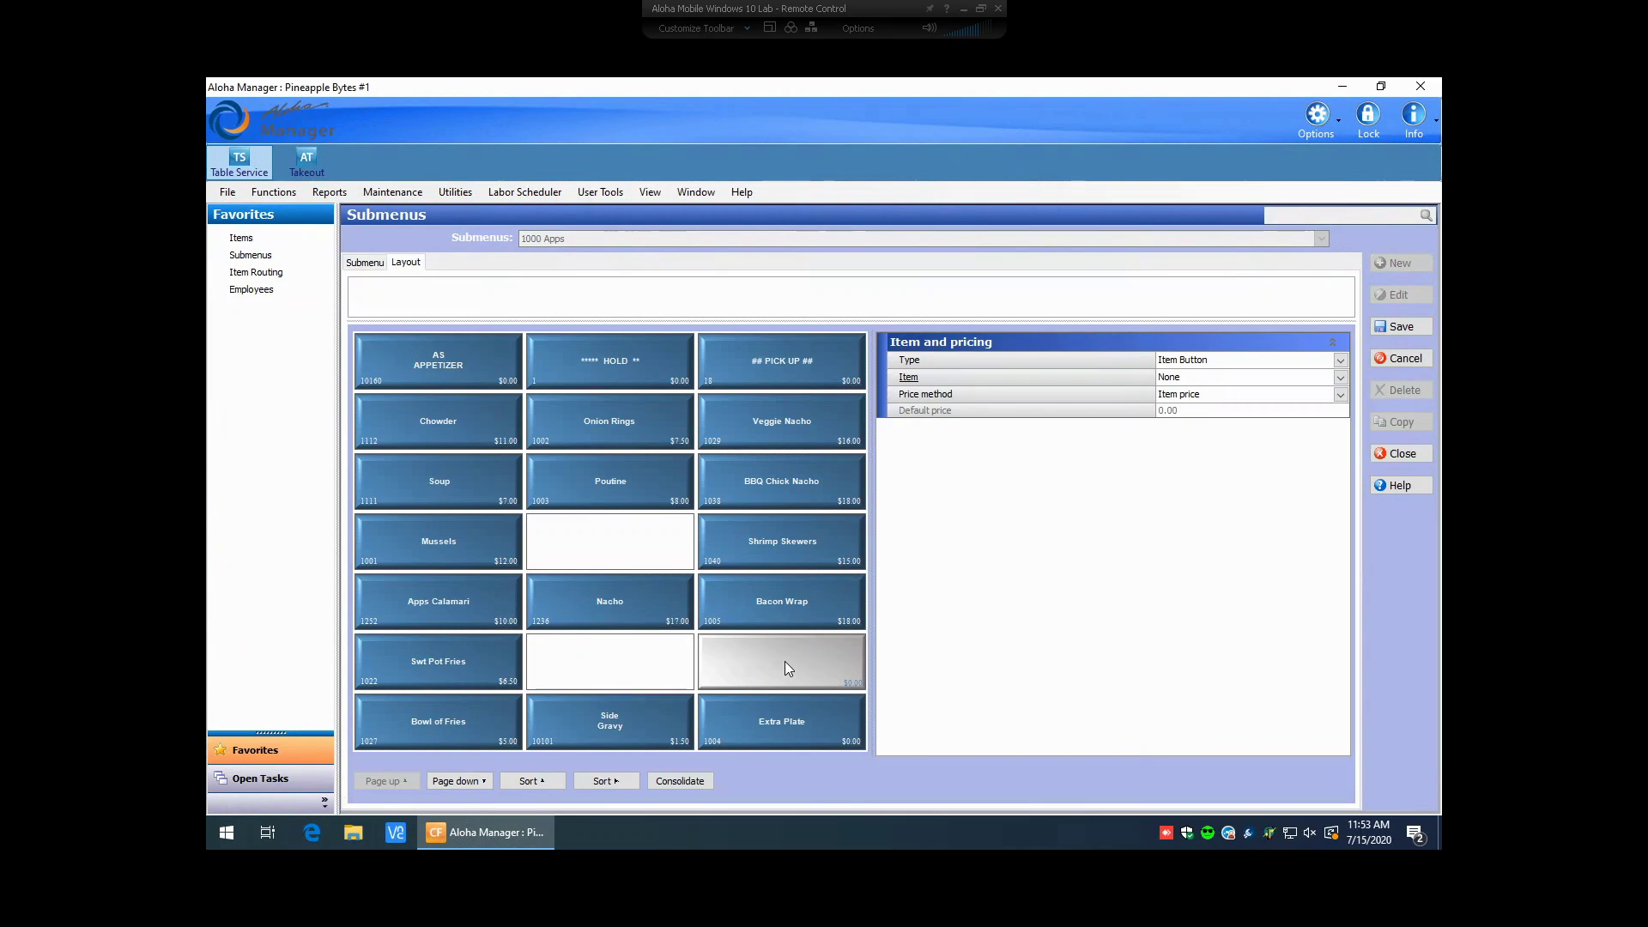
left_click(1340, 377)
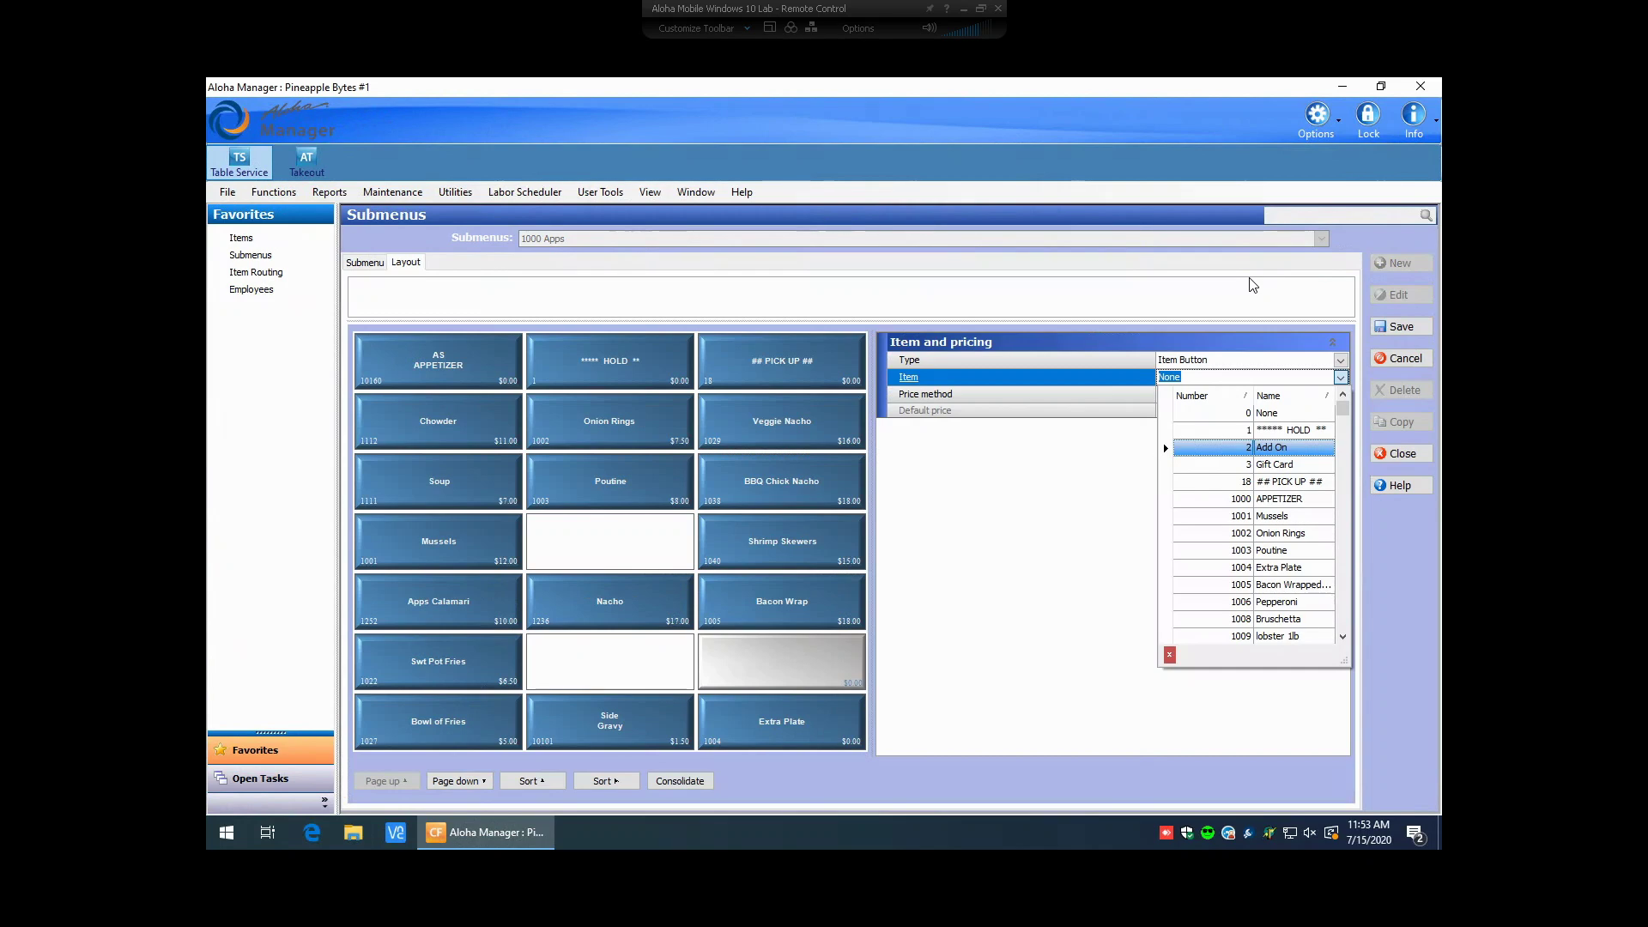
type("nacho")
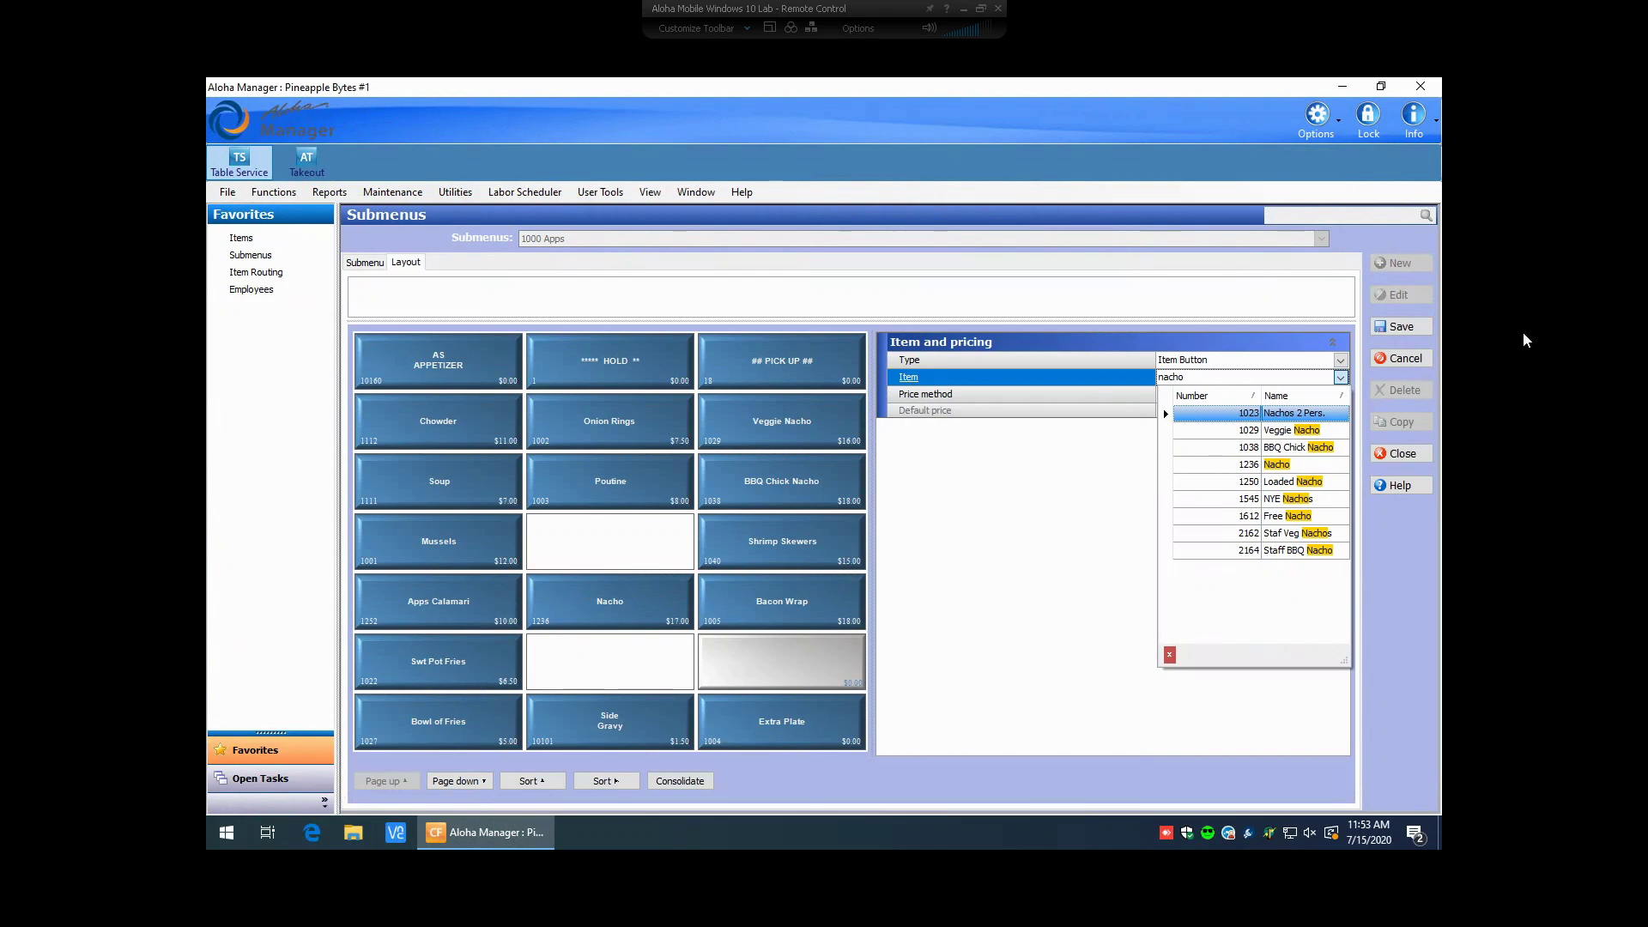
left_click(1319, 501)
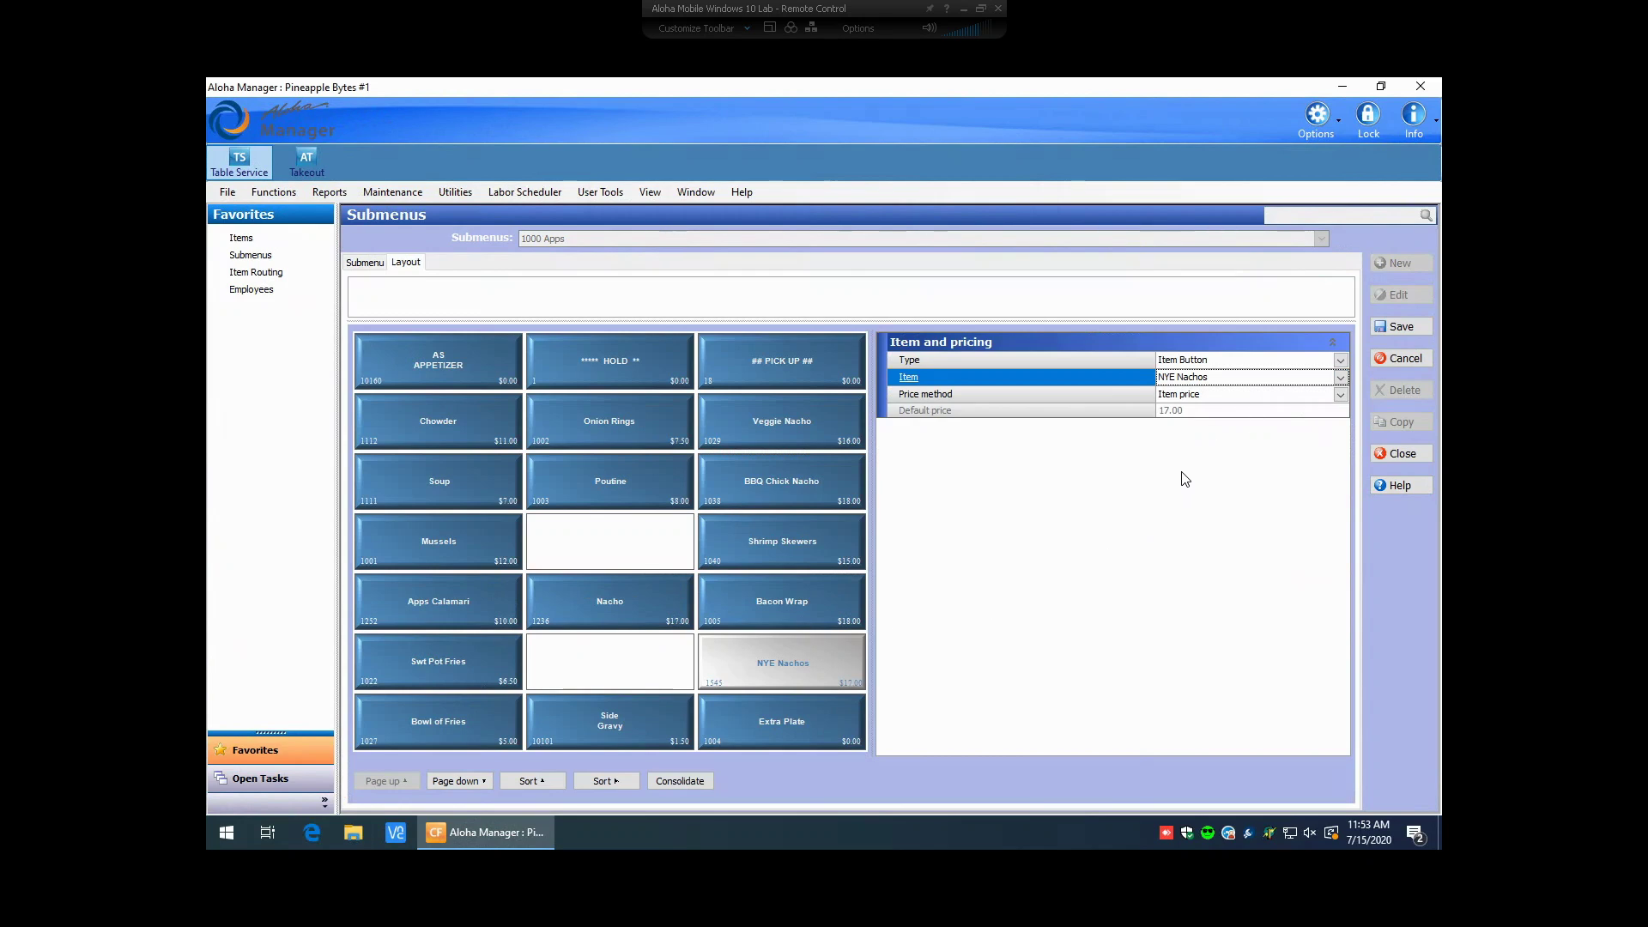
- Switch the NYE Nachos button to Button price at 18.00 and save the layout
left_click(1339, 394)
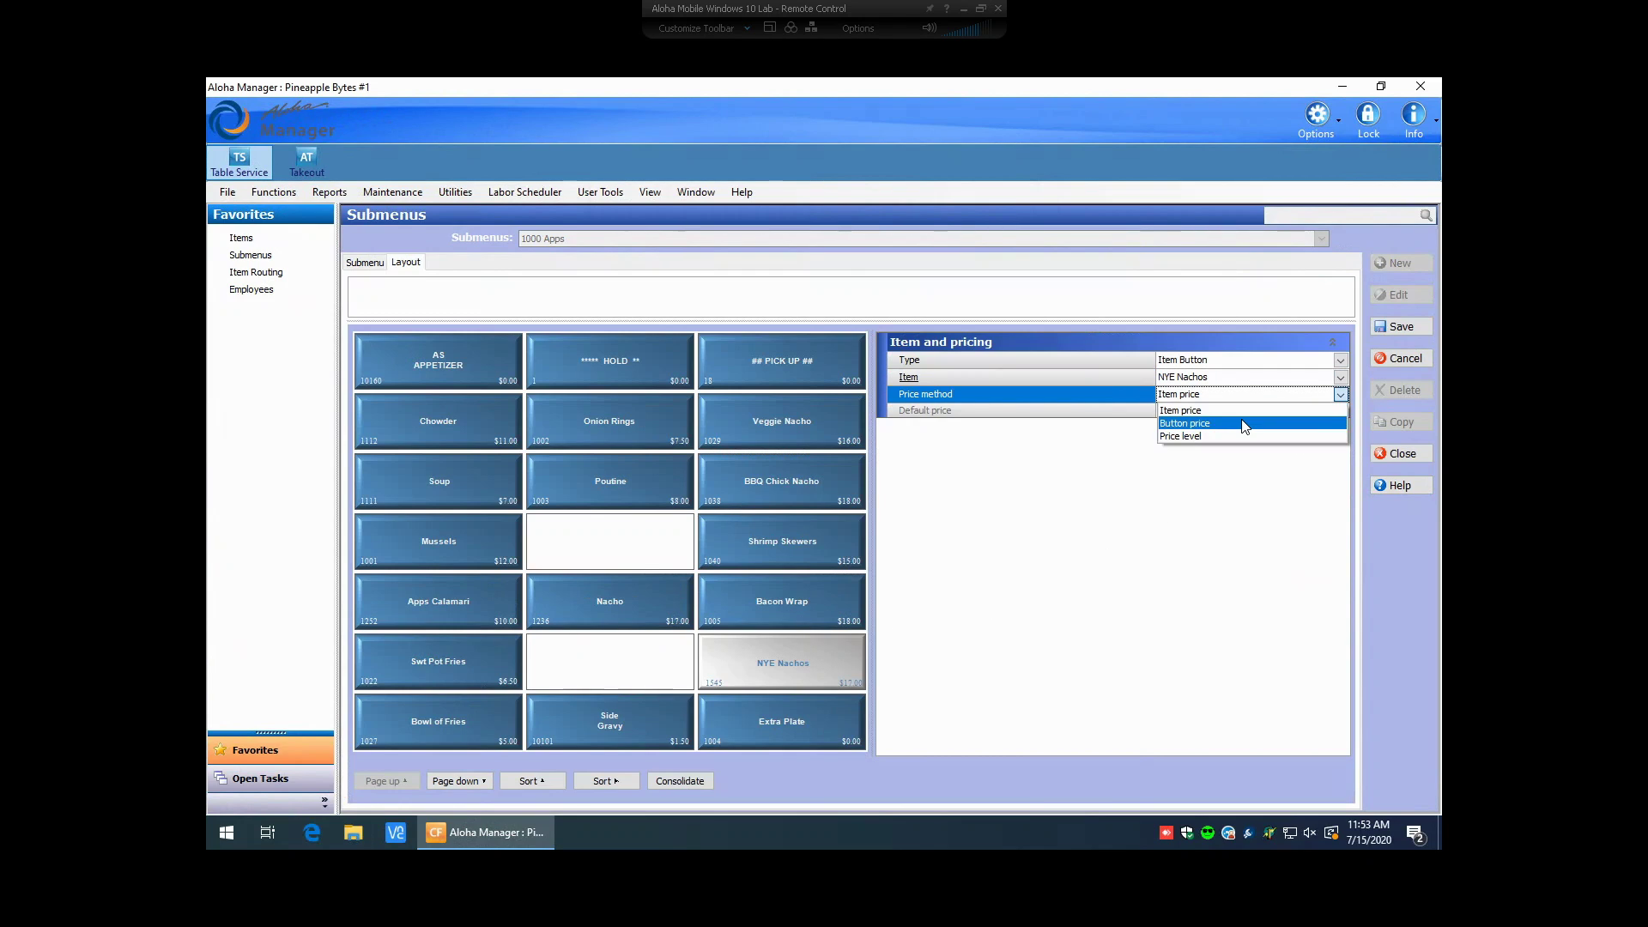
left_click(1194, 423)
left_click(1195, 413)
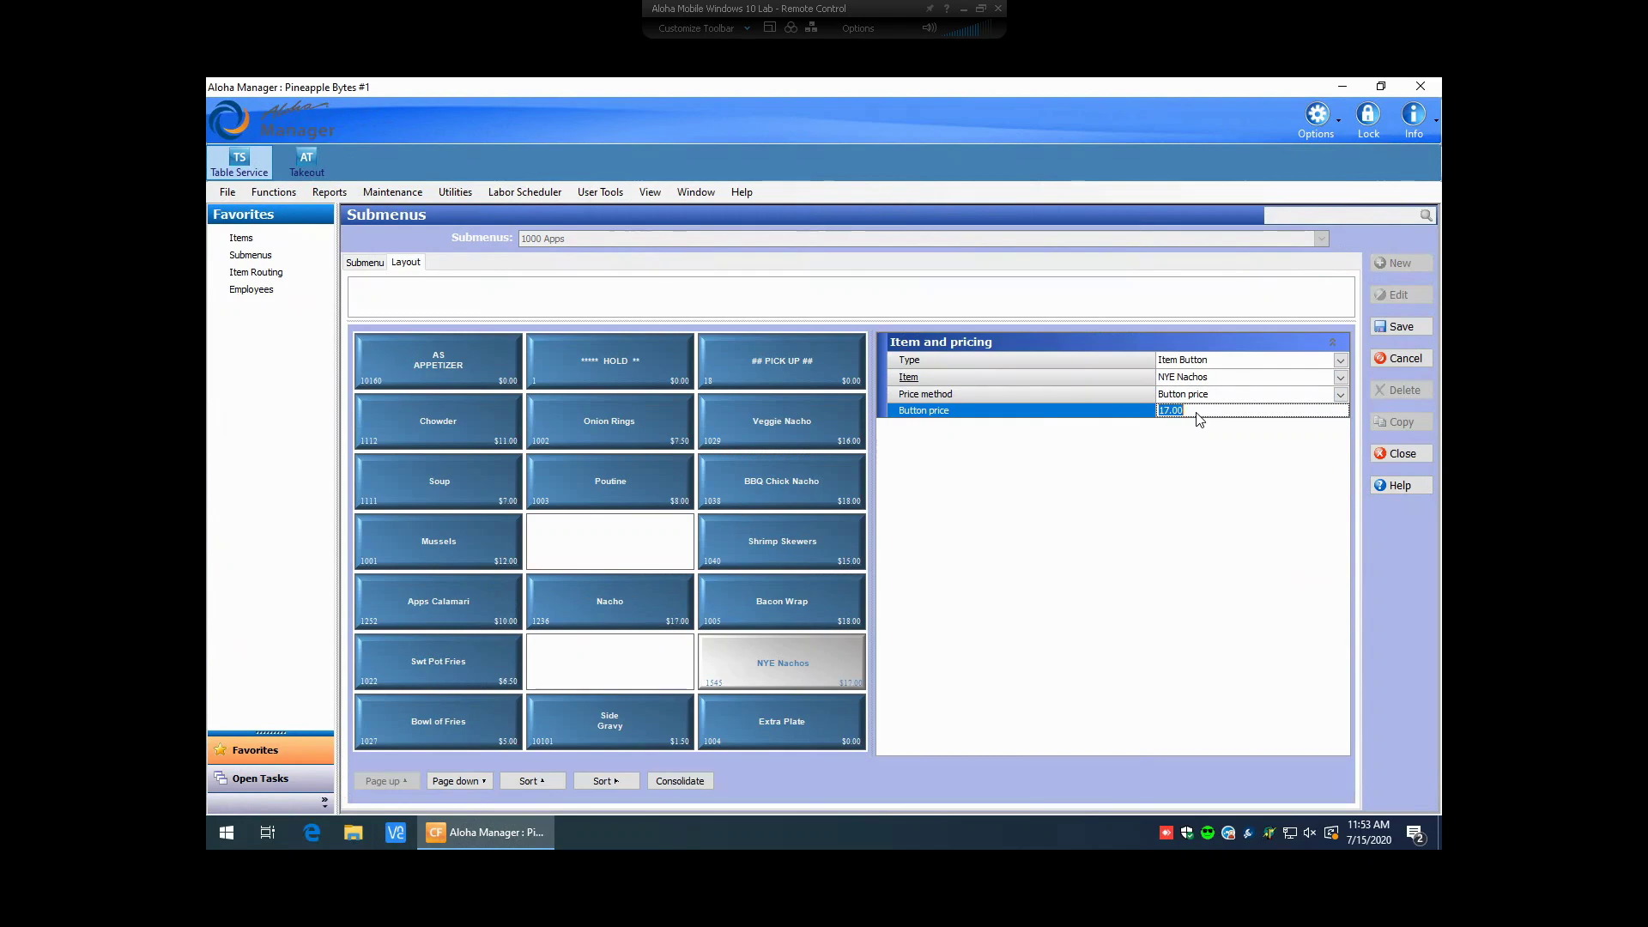
type("18.0")
left_click(1407, 327)
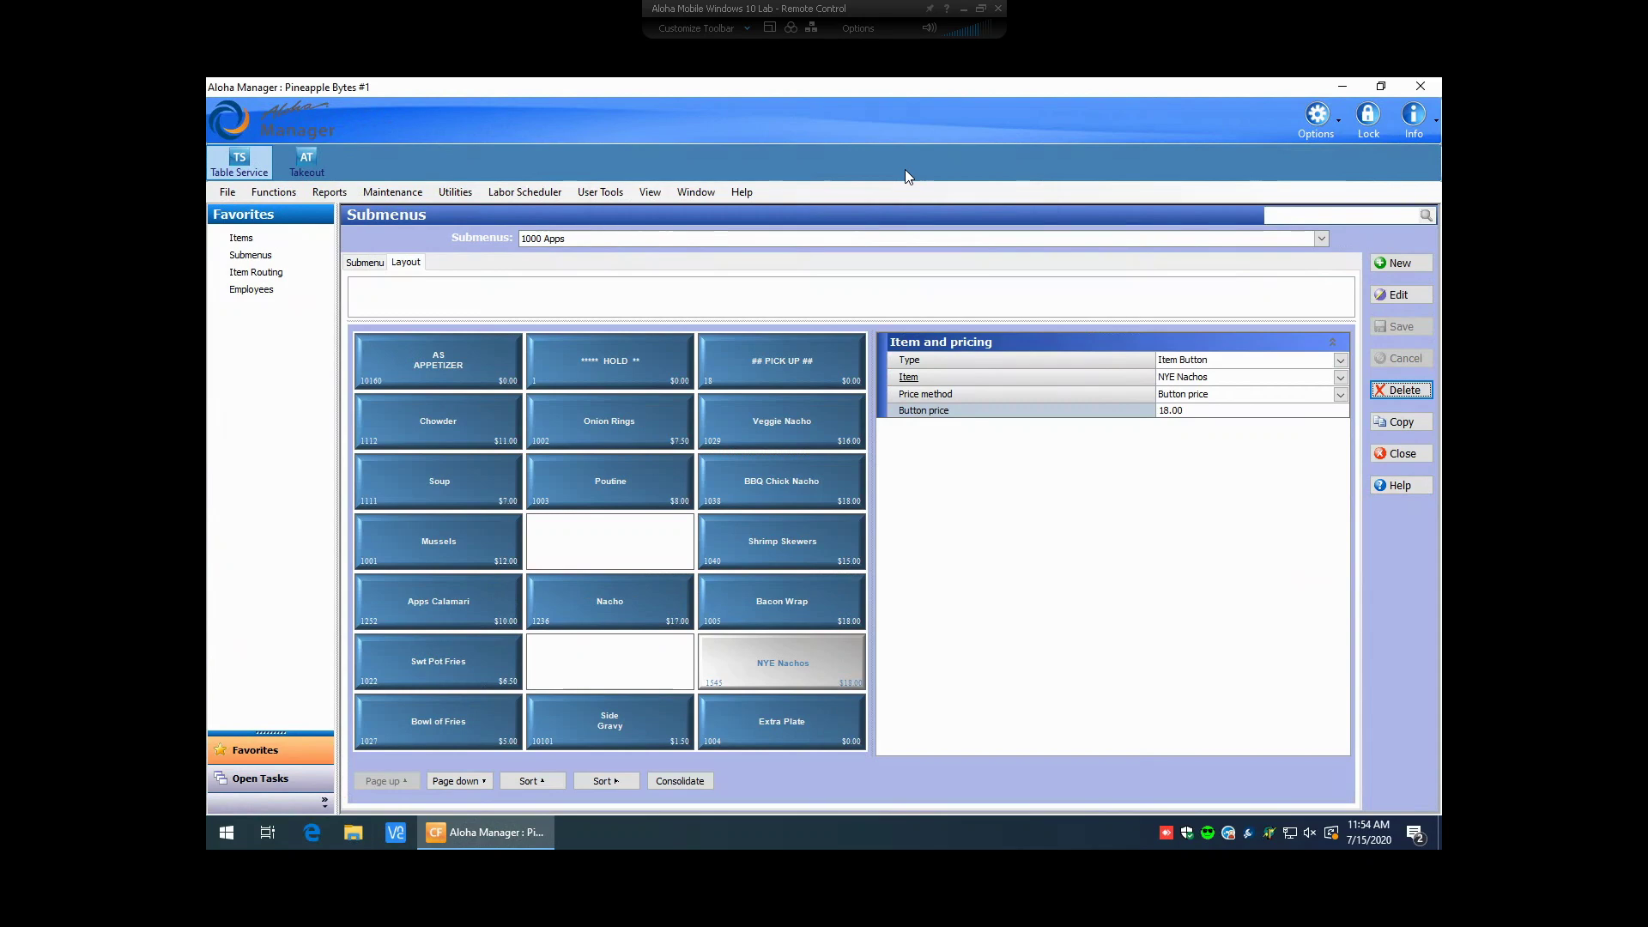
- In the Items editor, view F1 help for the Long name alternate setting, then close it
left_click(241, 238)
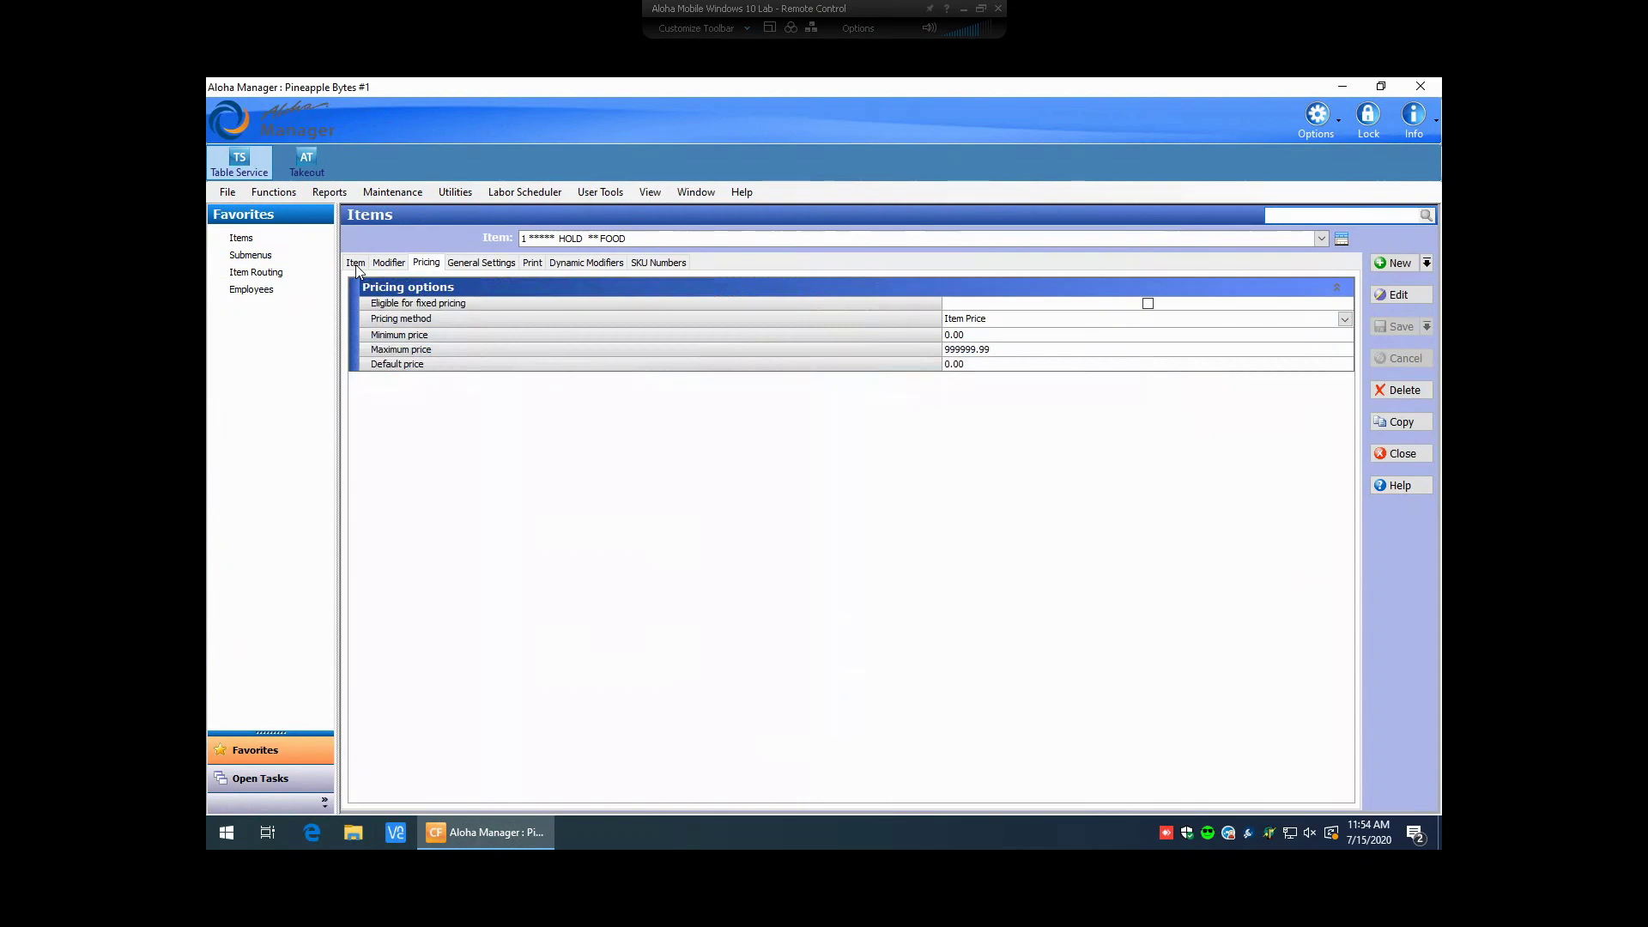
left_click(355, 263)
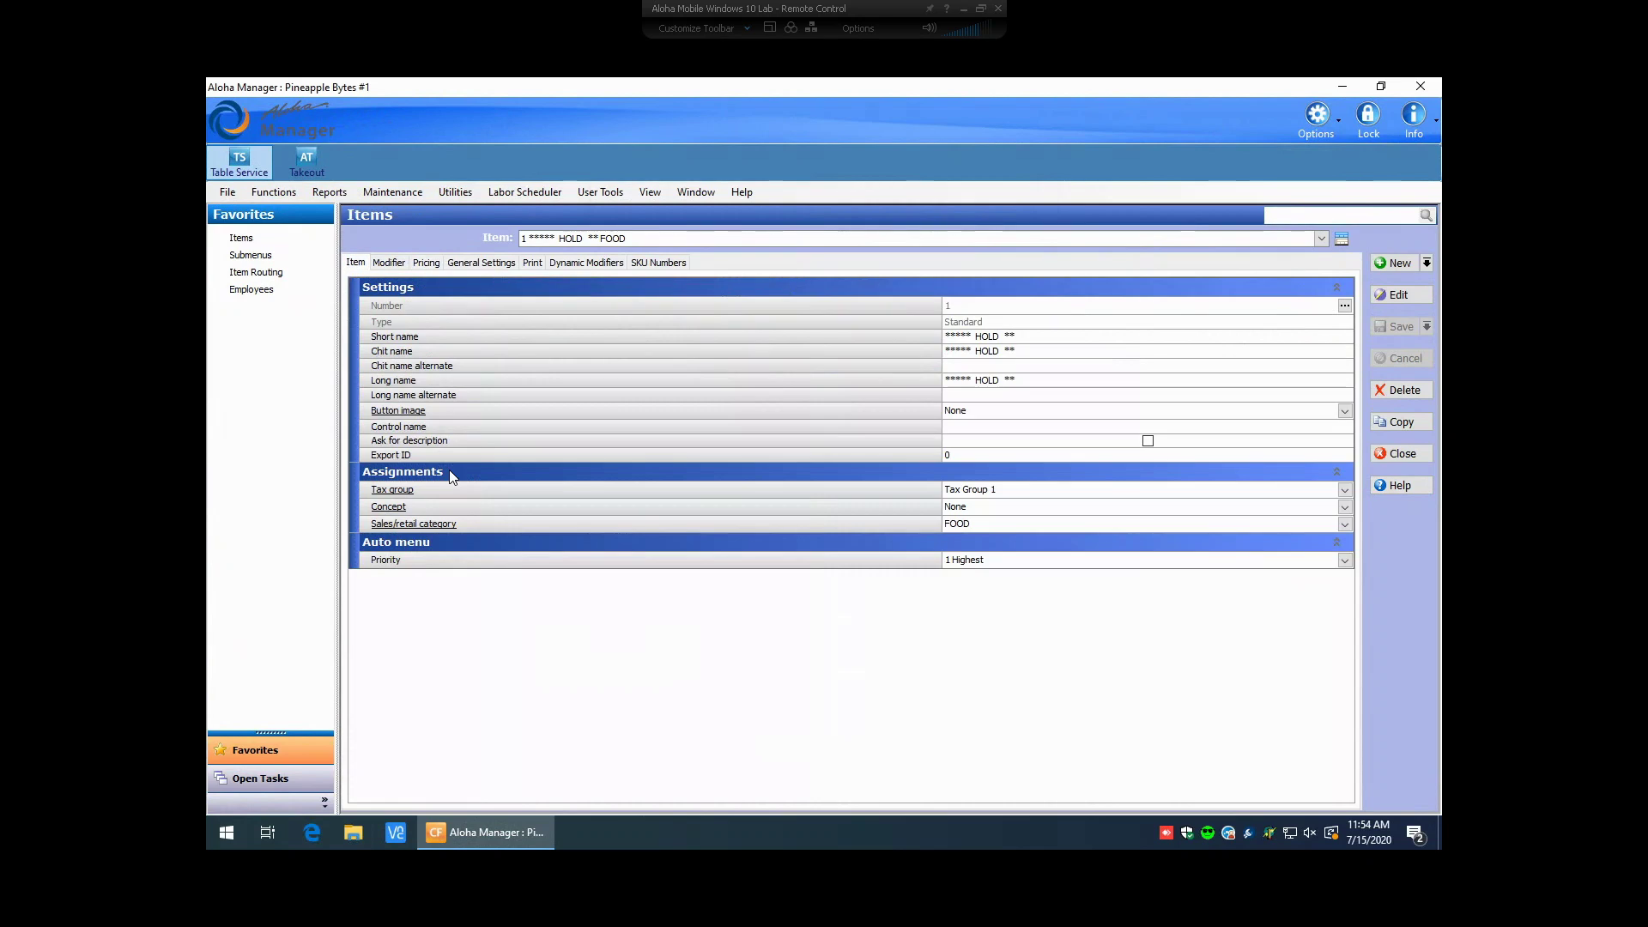
left_click(987, 396)
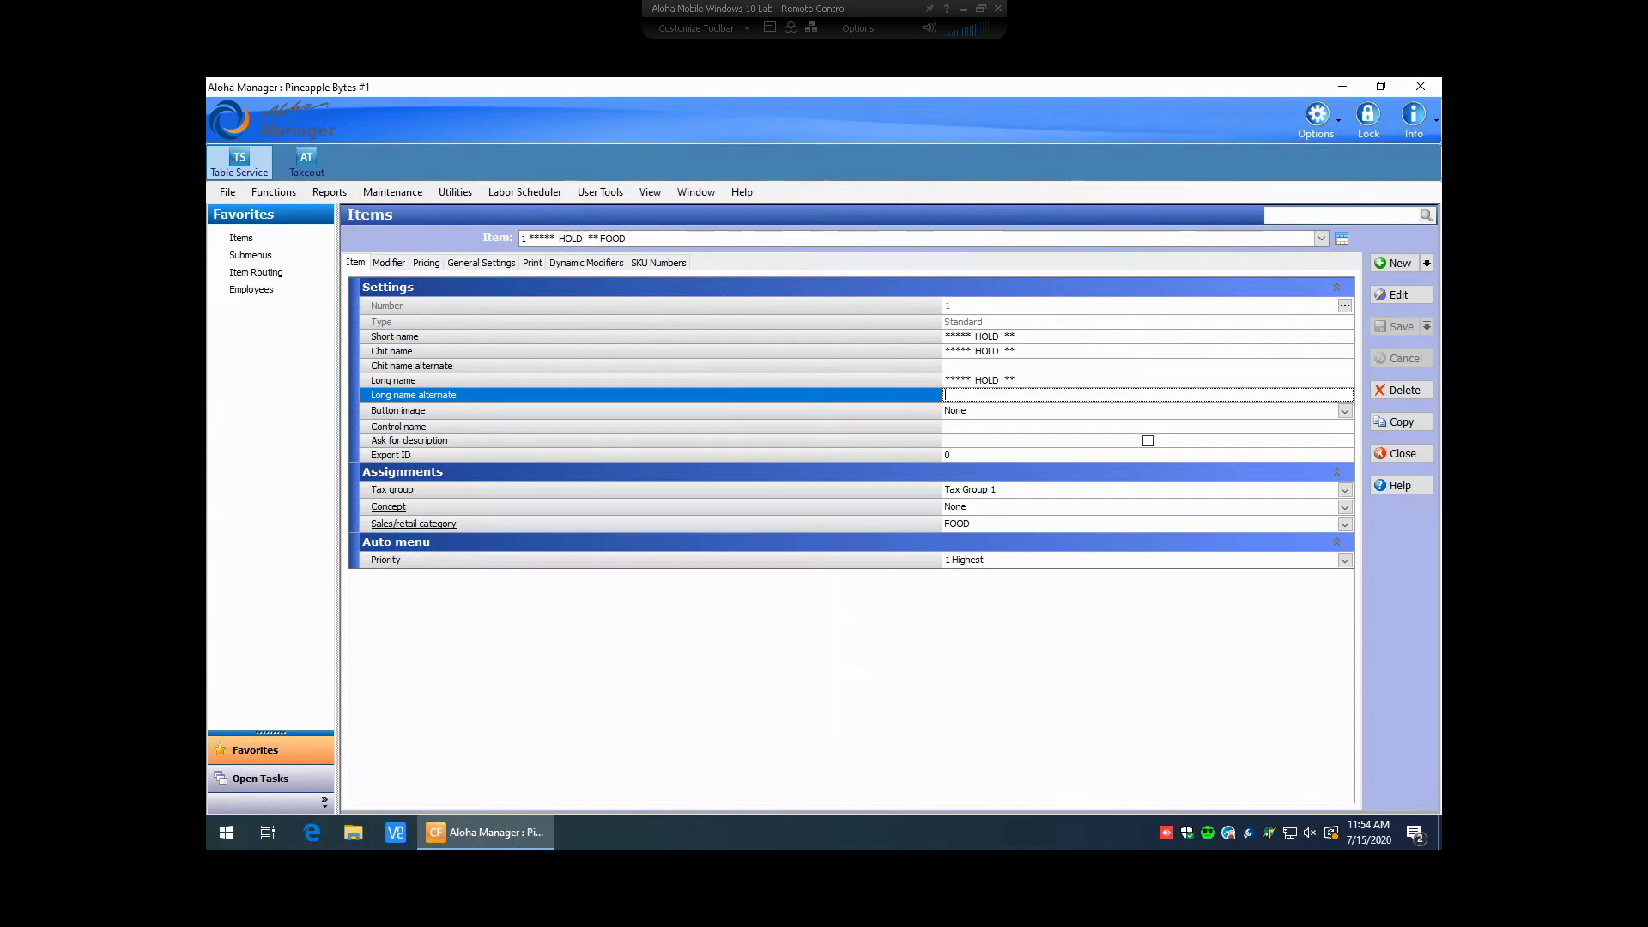
key("F1")
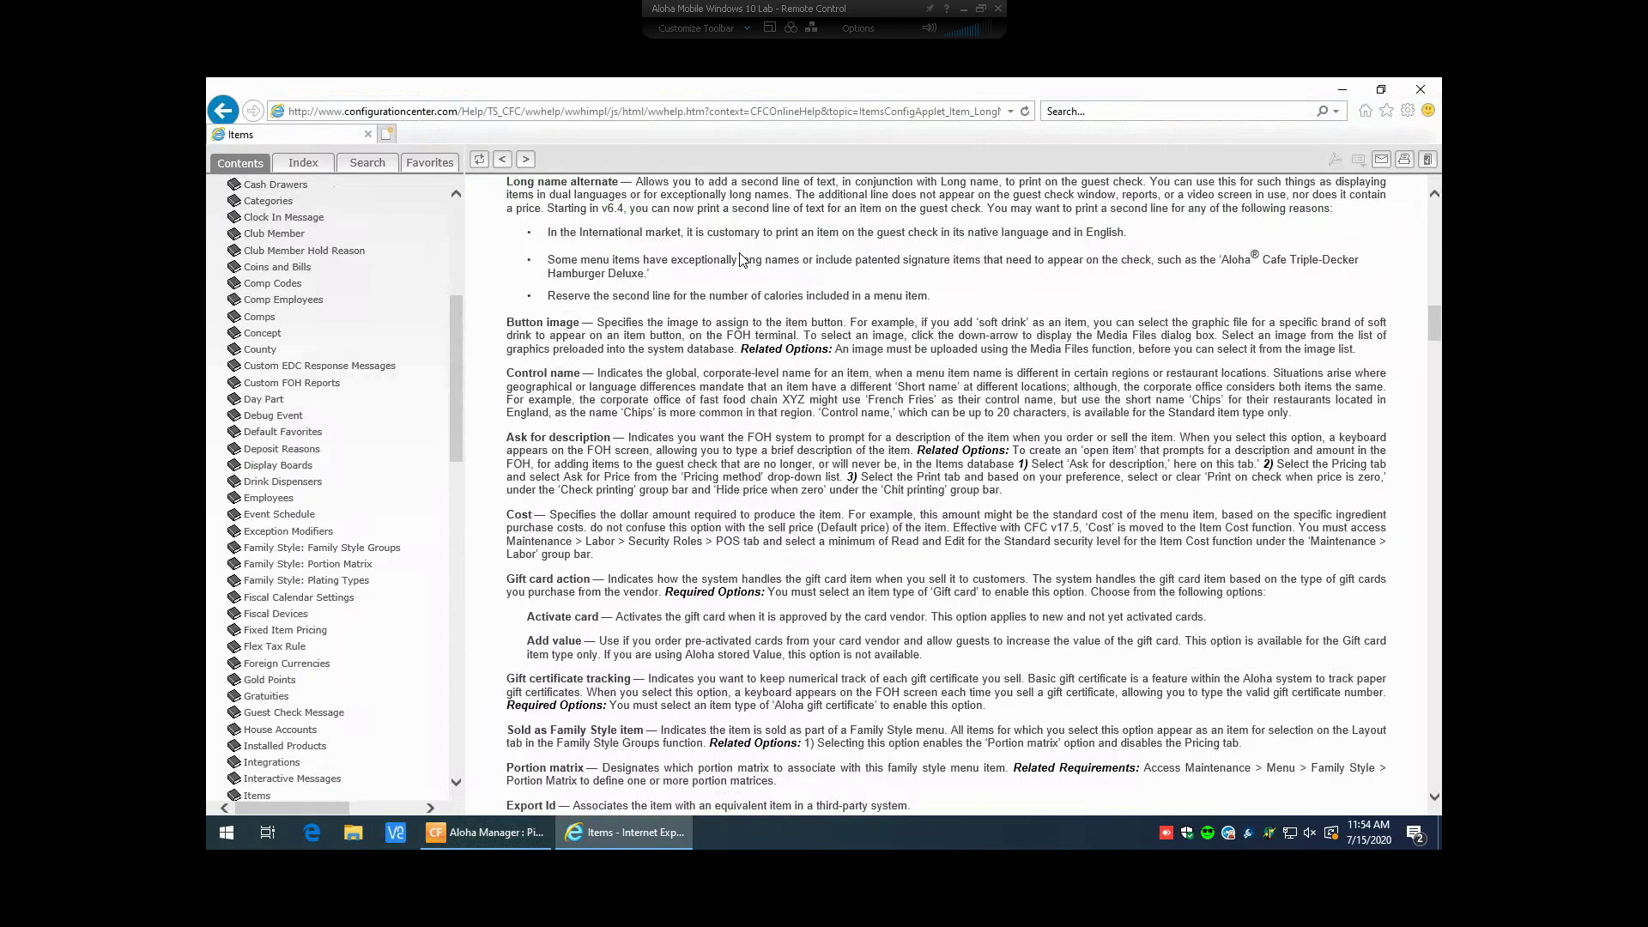
left_click(1421, 91)
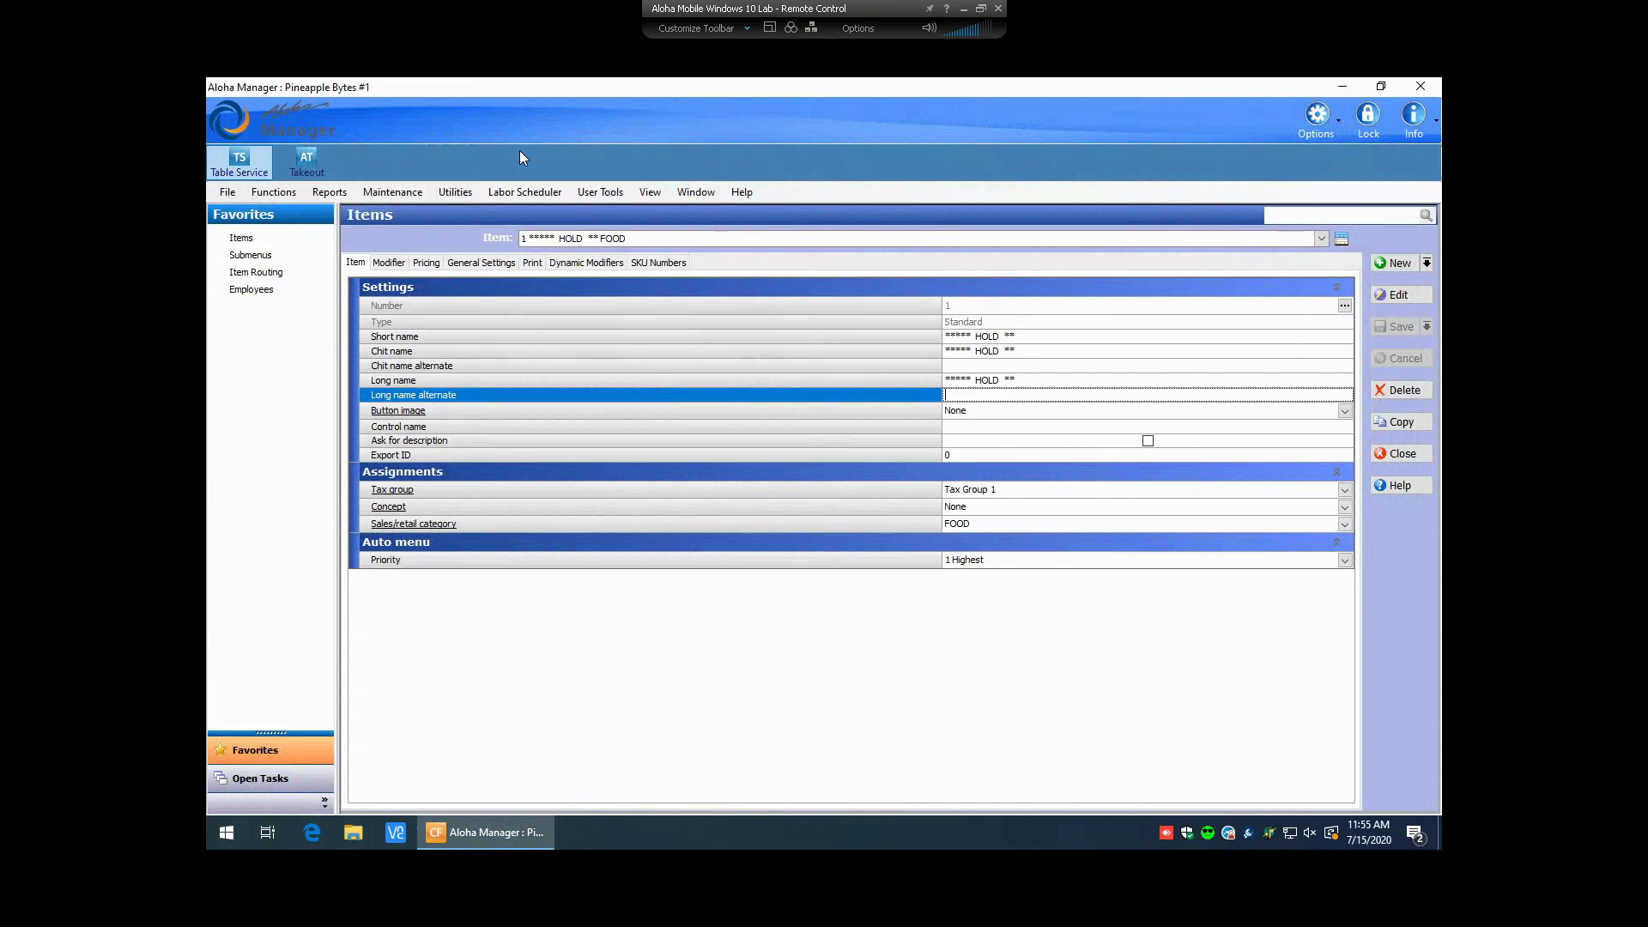
- Open the Item Routing editor via Maintenance > Menu > Item Routing
left_click(393, 192)
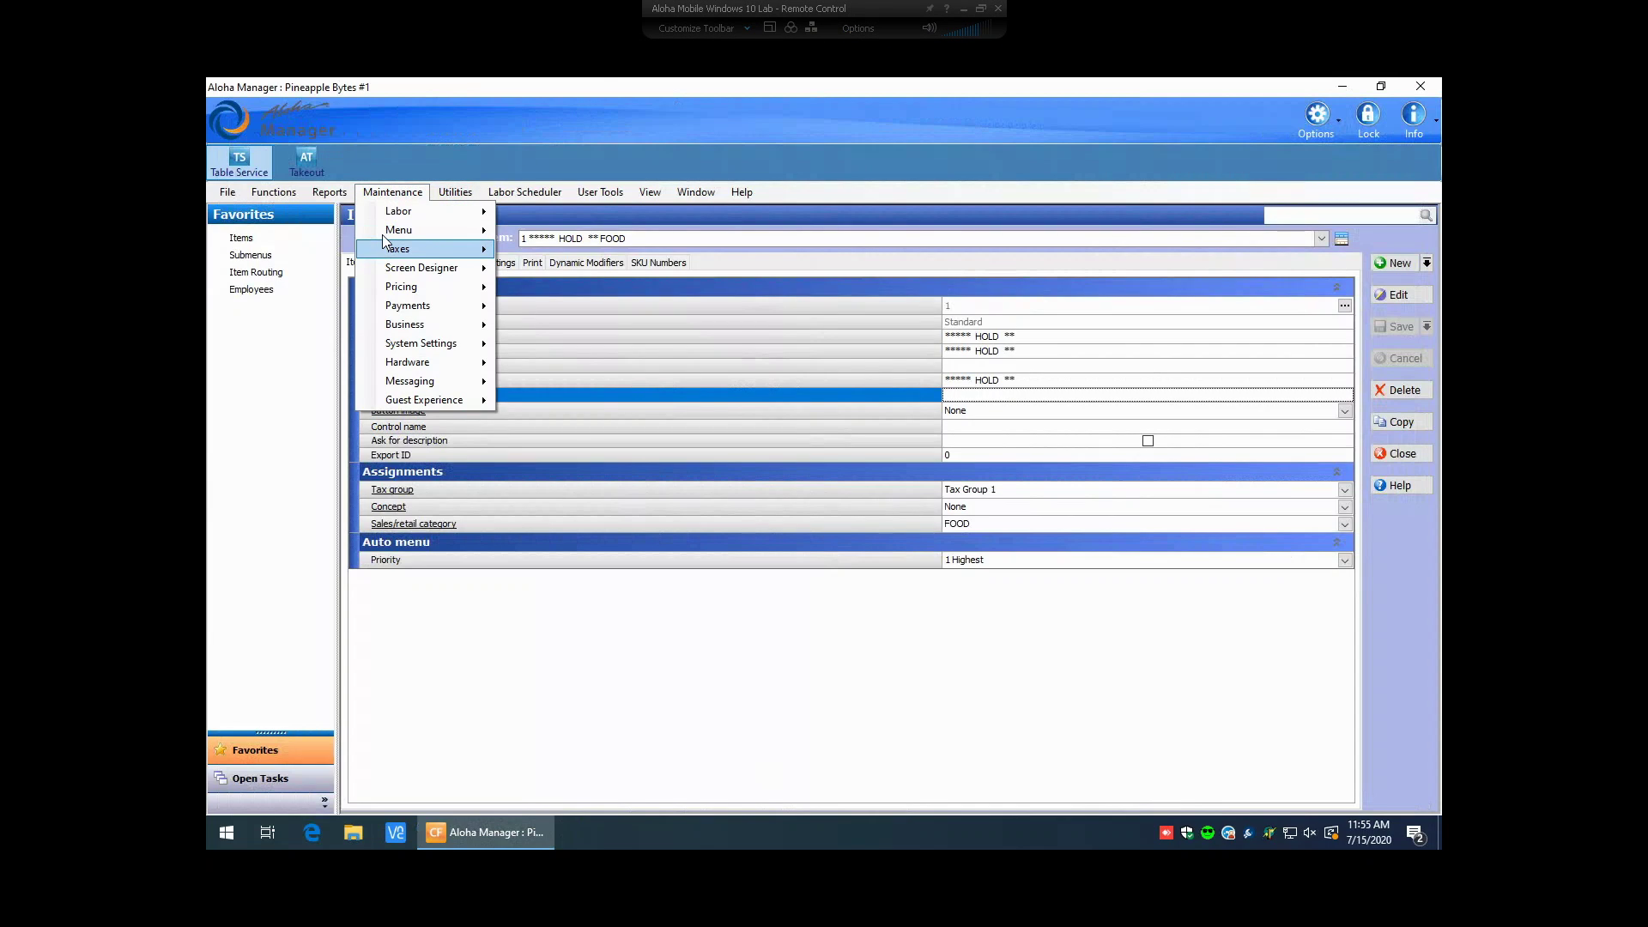
mouse_move(383, 233)
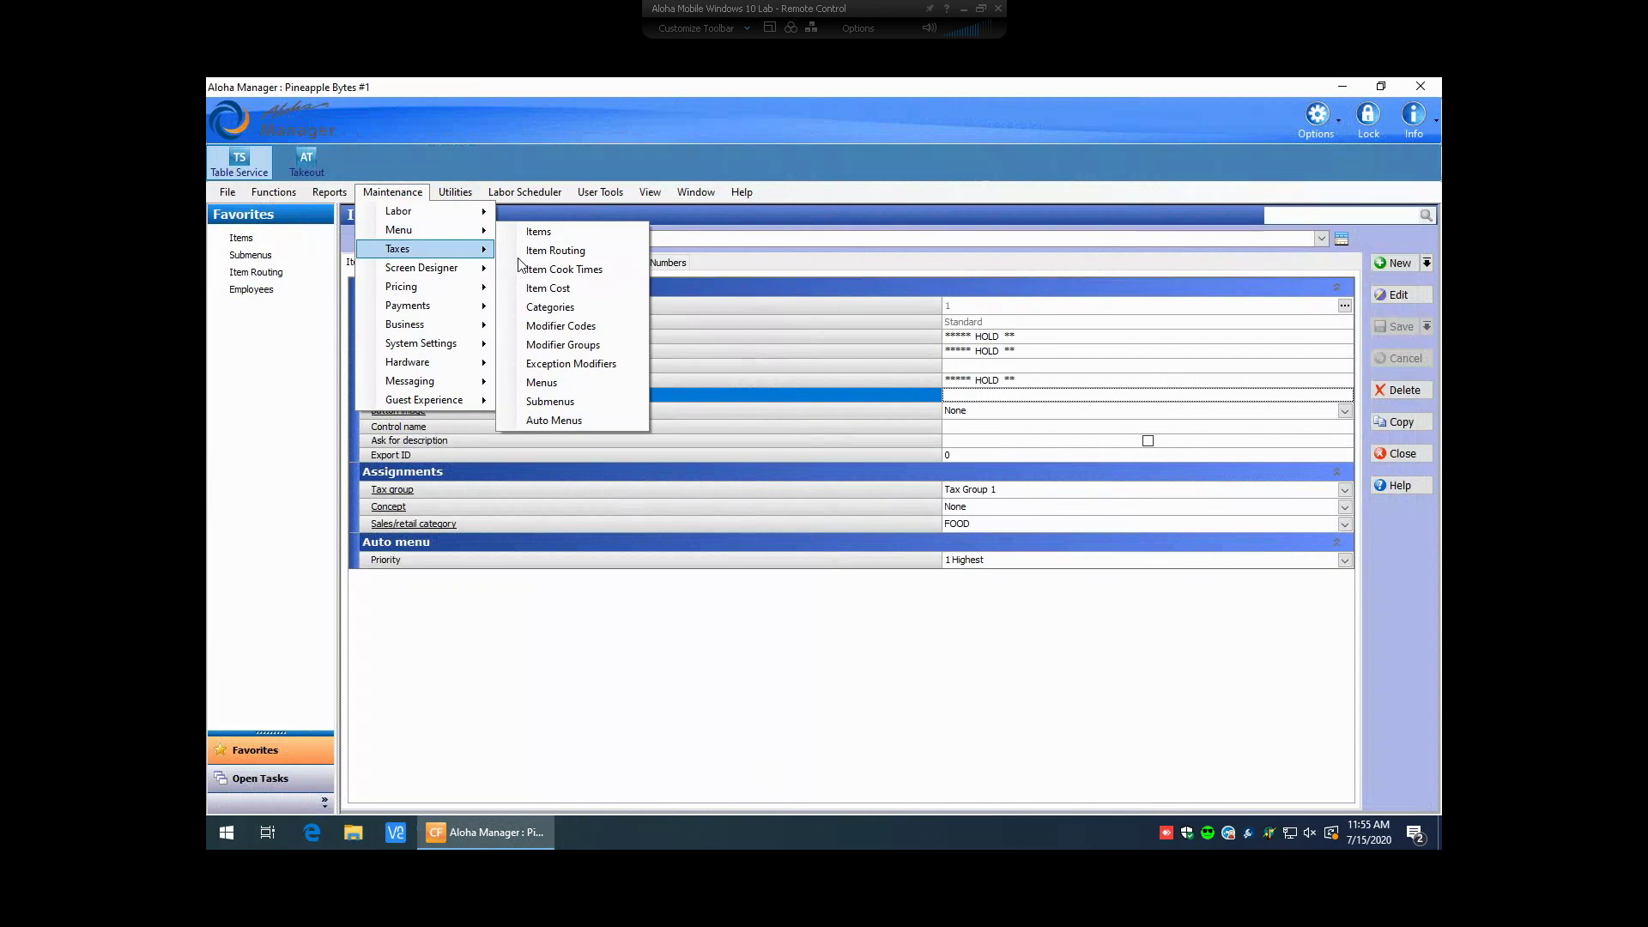
left_click(554, 251)
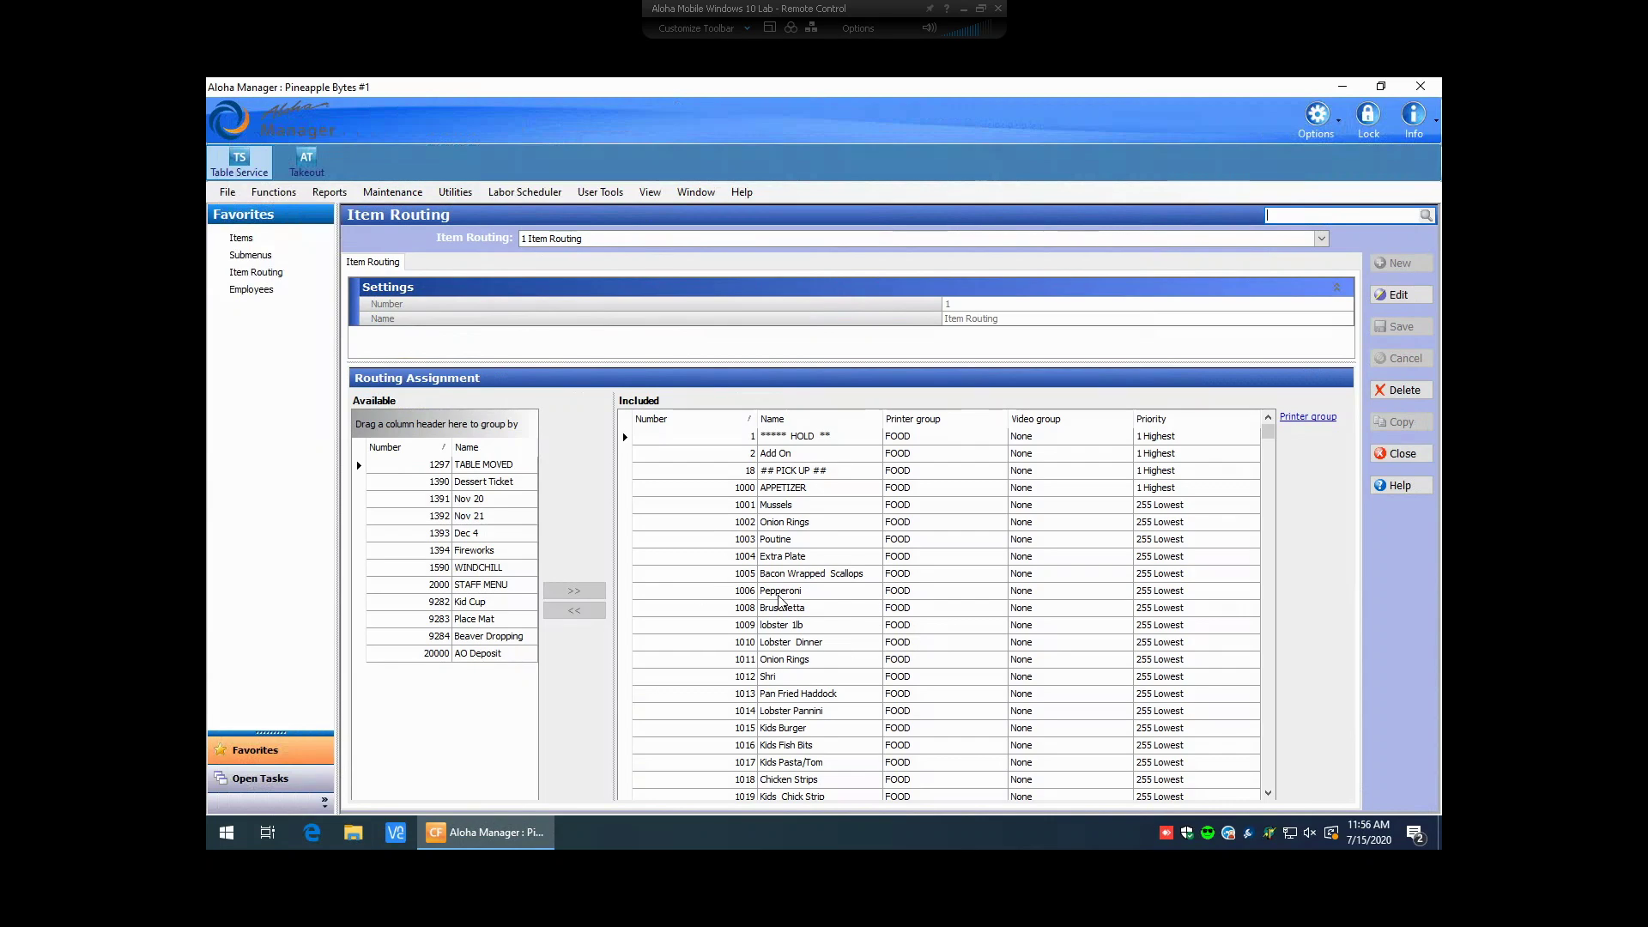
- Route 1006 Pepperoni to the Dessert printer group and save with a real-time update
left_click(905, 591)
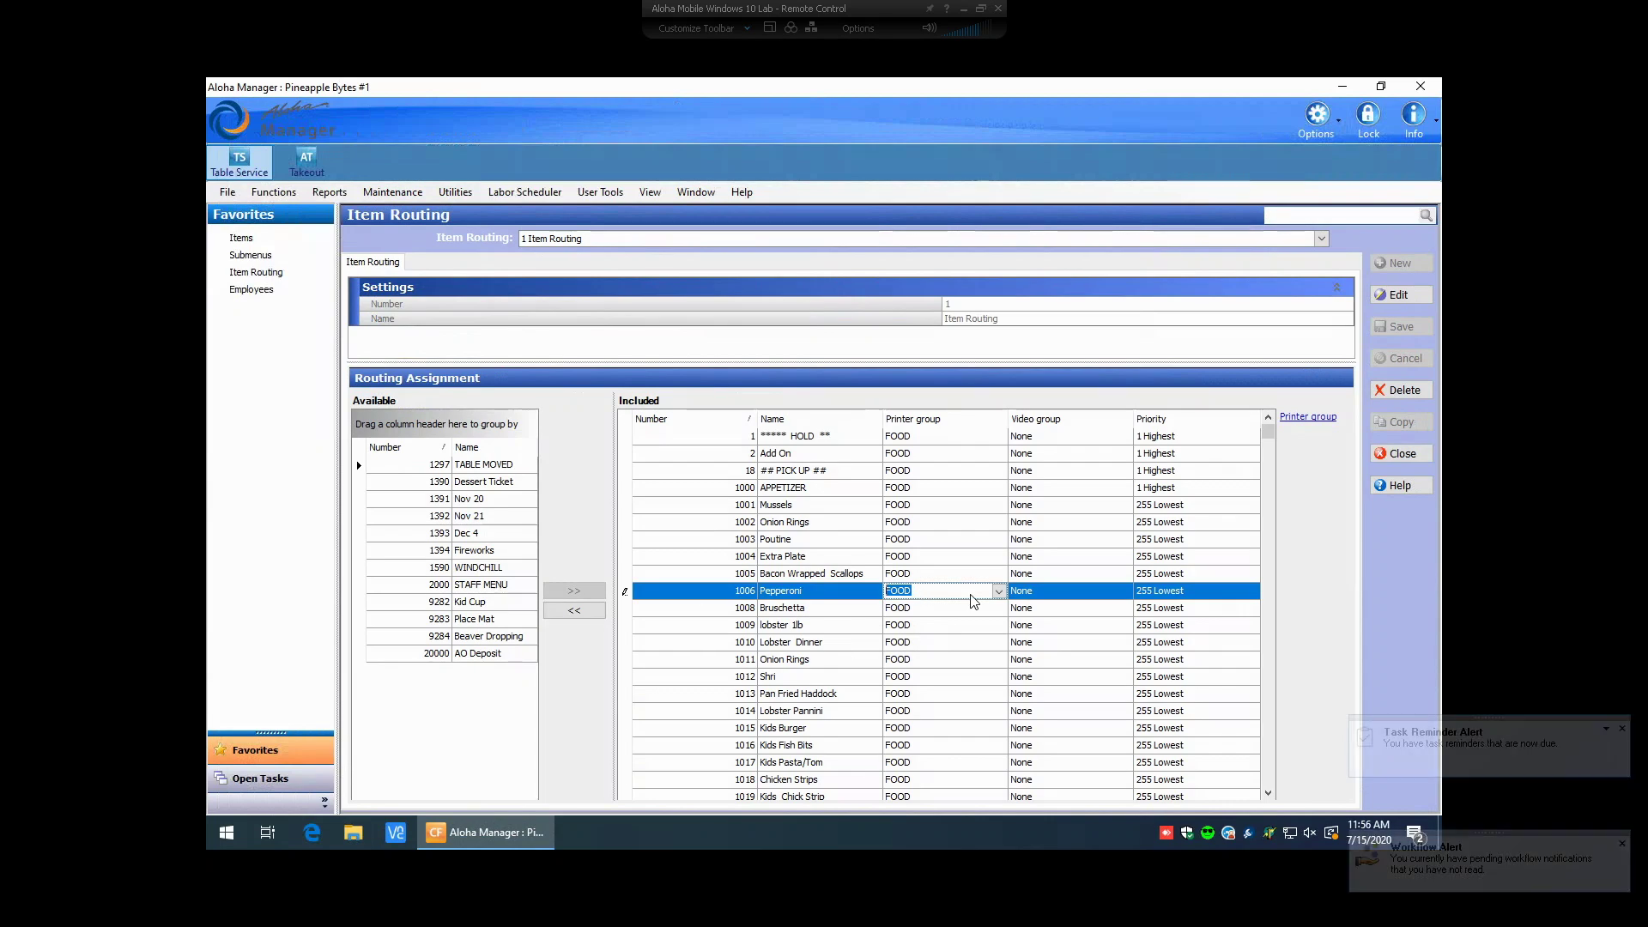
left_click(998, 590)
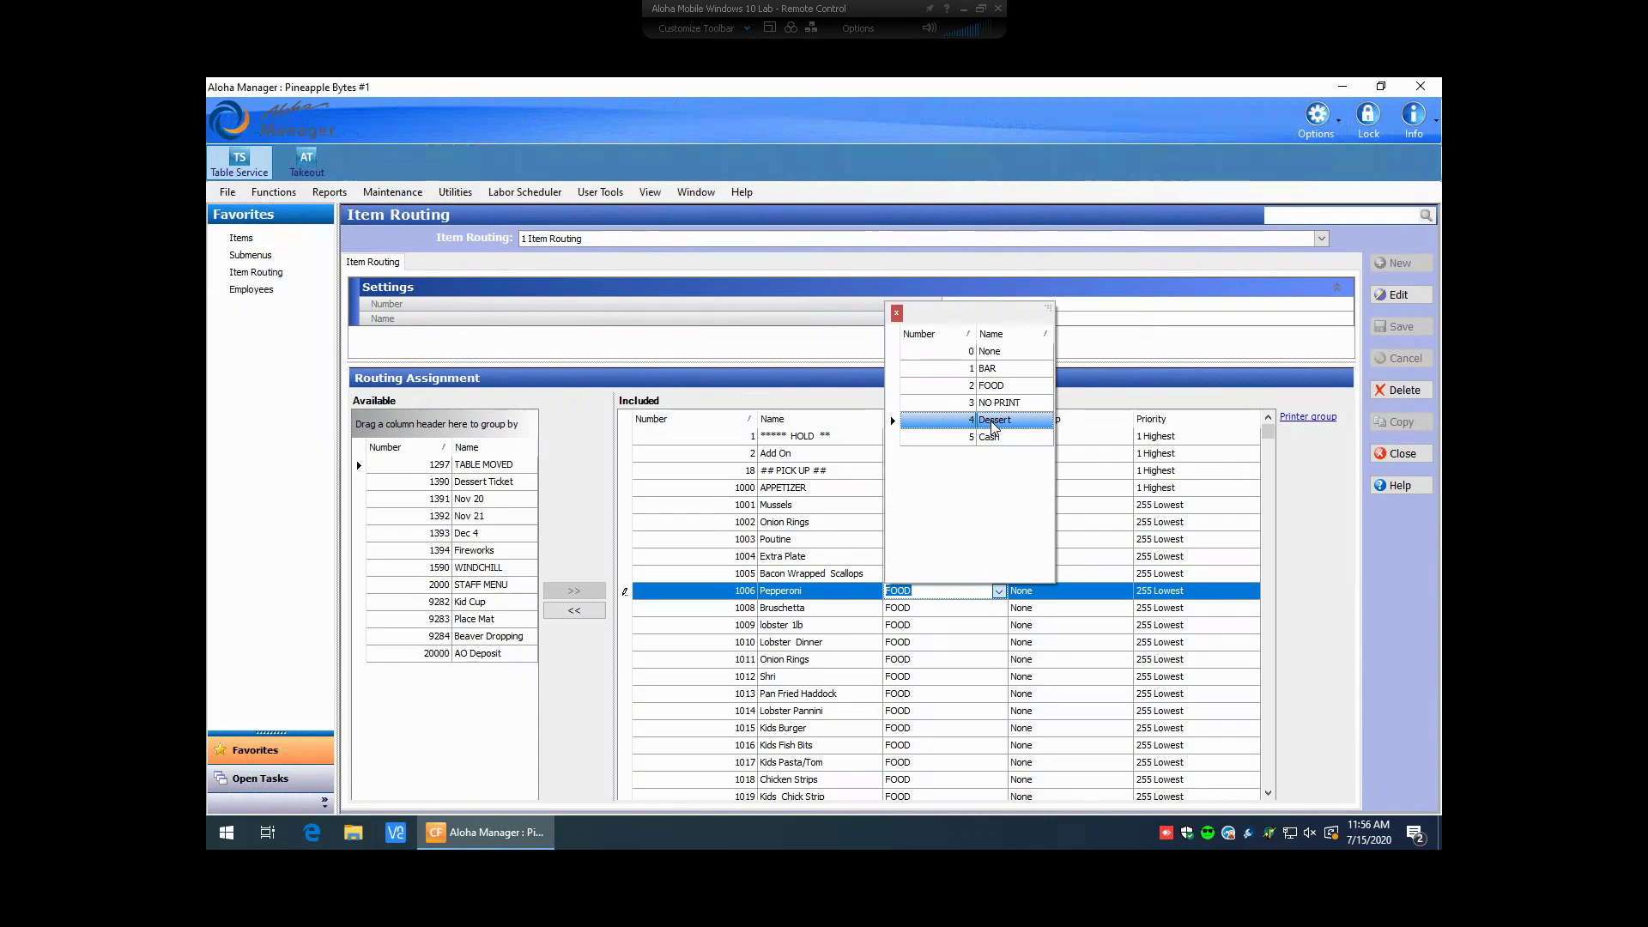
left_click(950, 607)
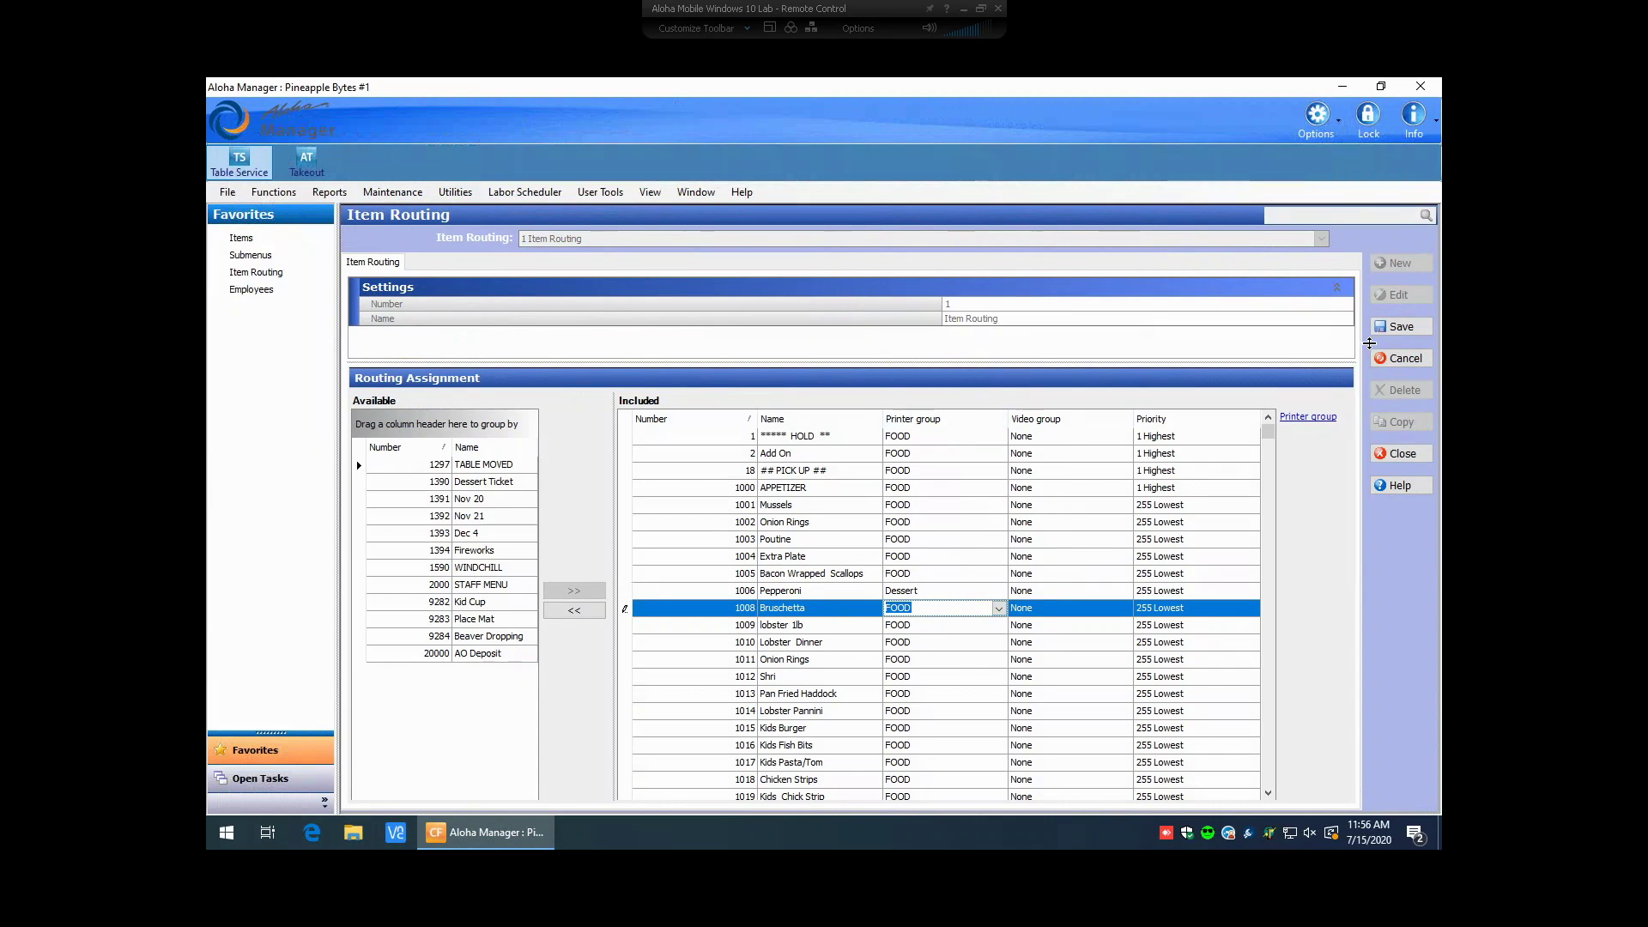
left_click(1394, 327)
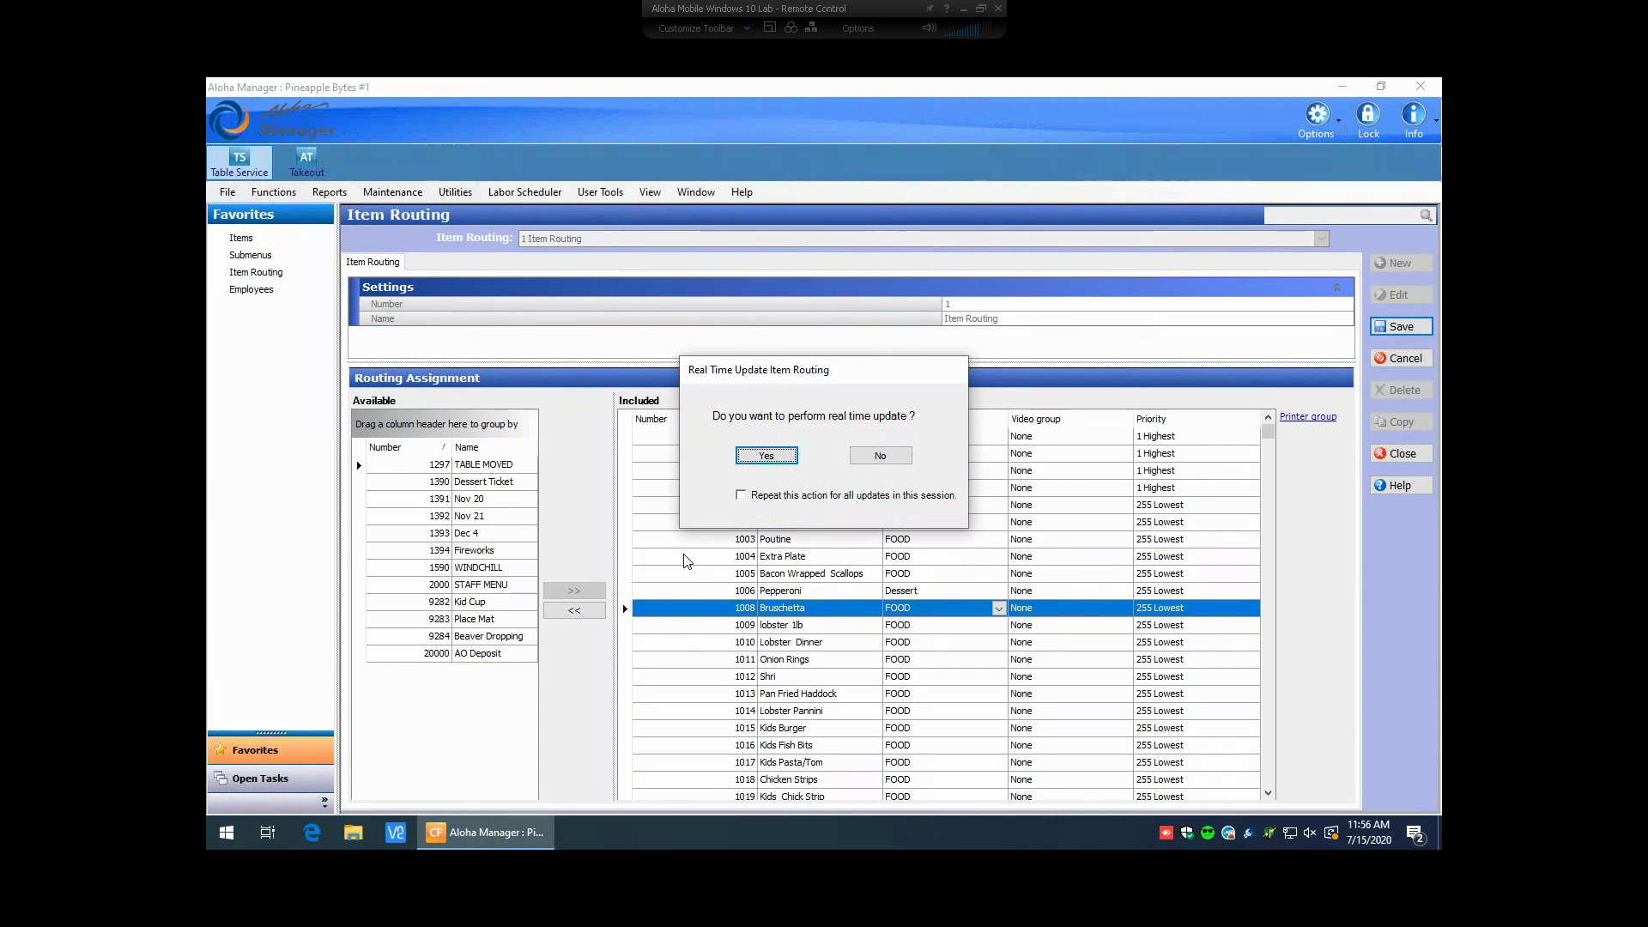
left_click(770, 455)
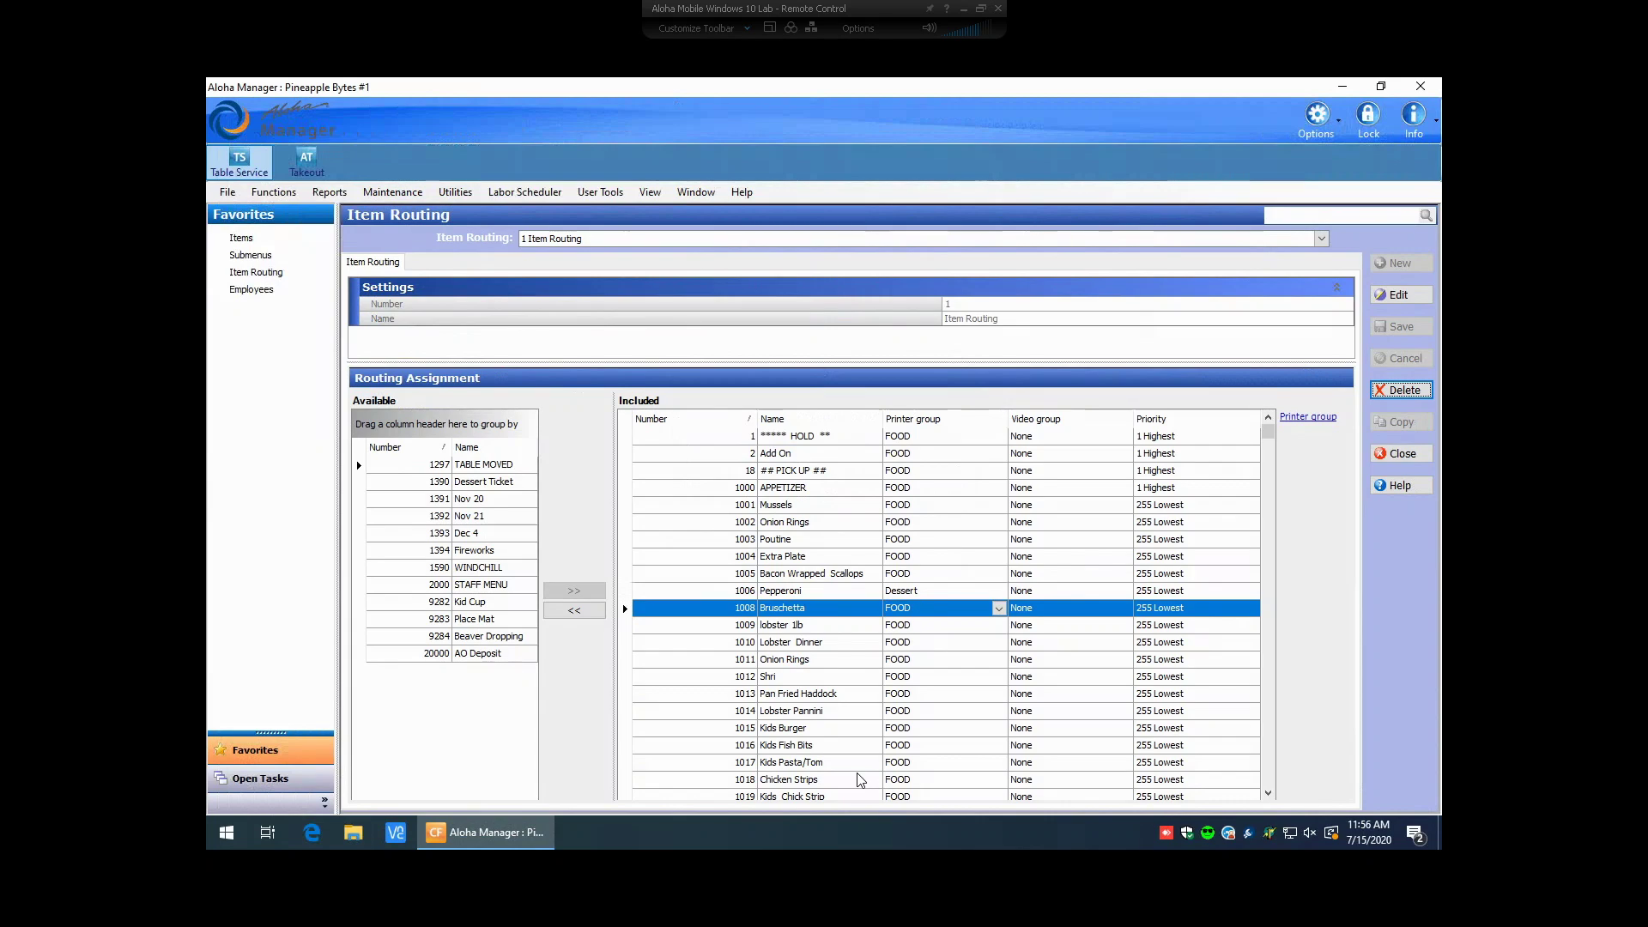
- Select rows 1006 Pepperoni through 1016 Kids Fish Bits and assign them the Cash printer group
left_click(920, 590)
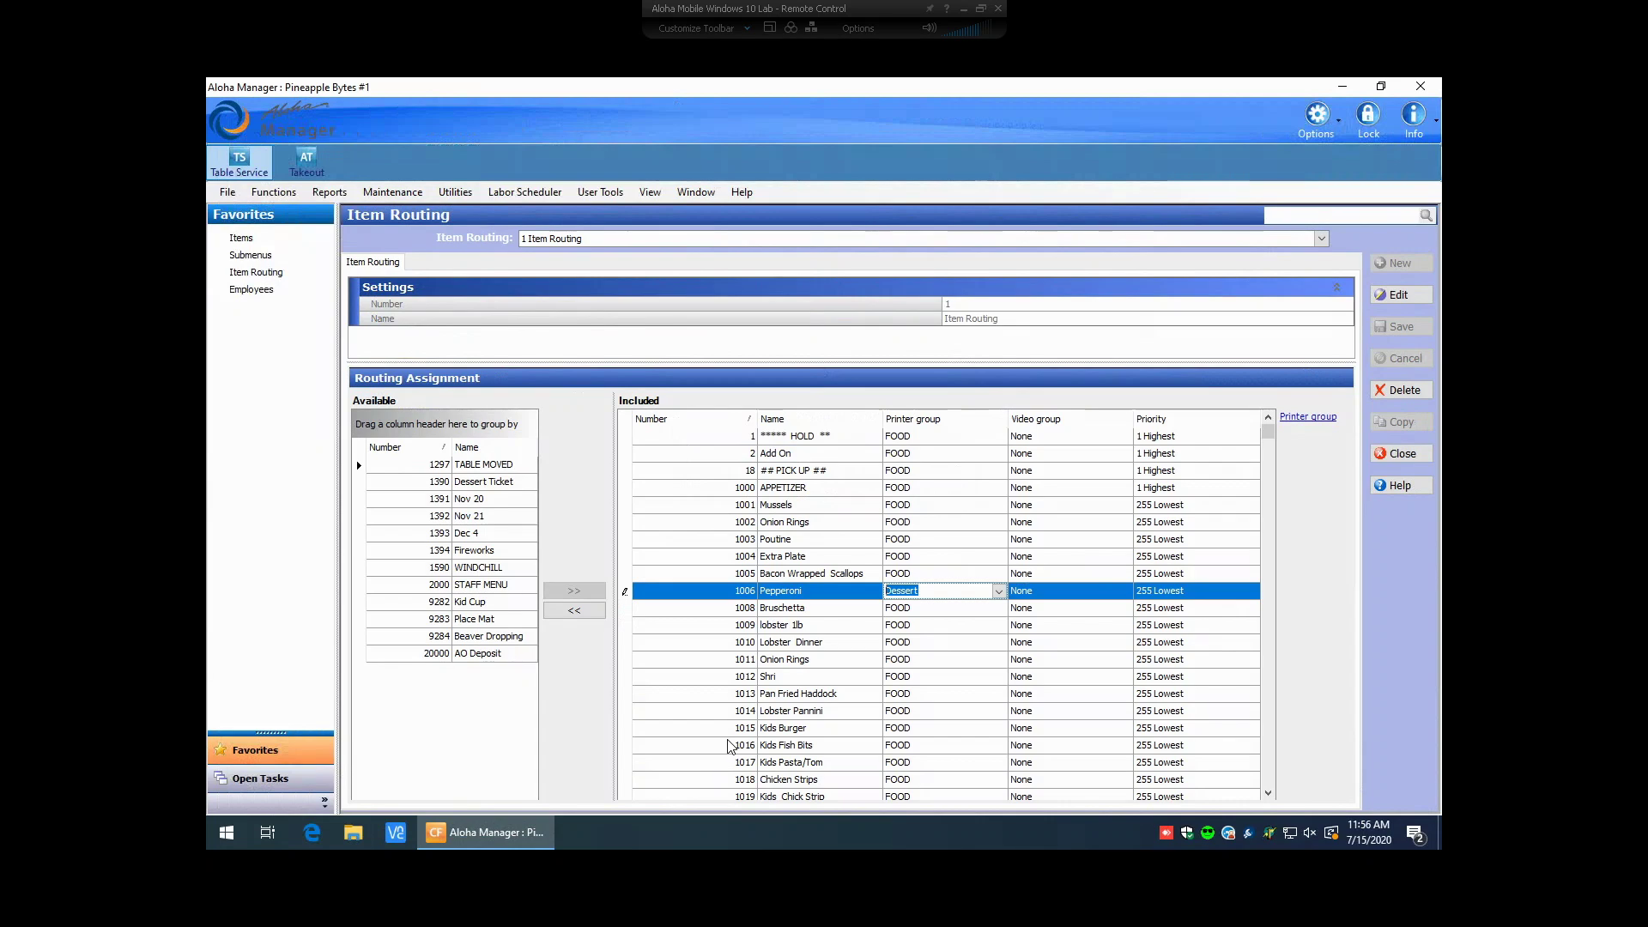
left_click(730, 747, "shift")
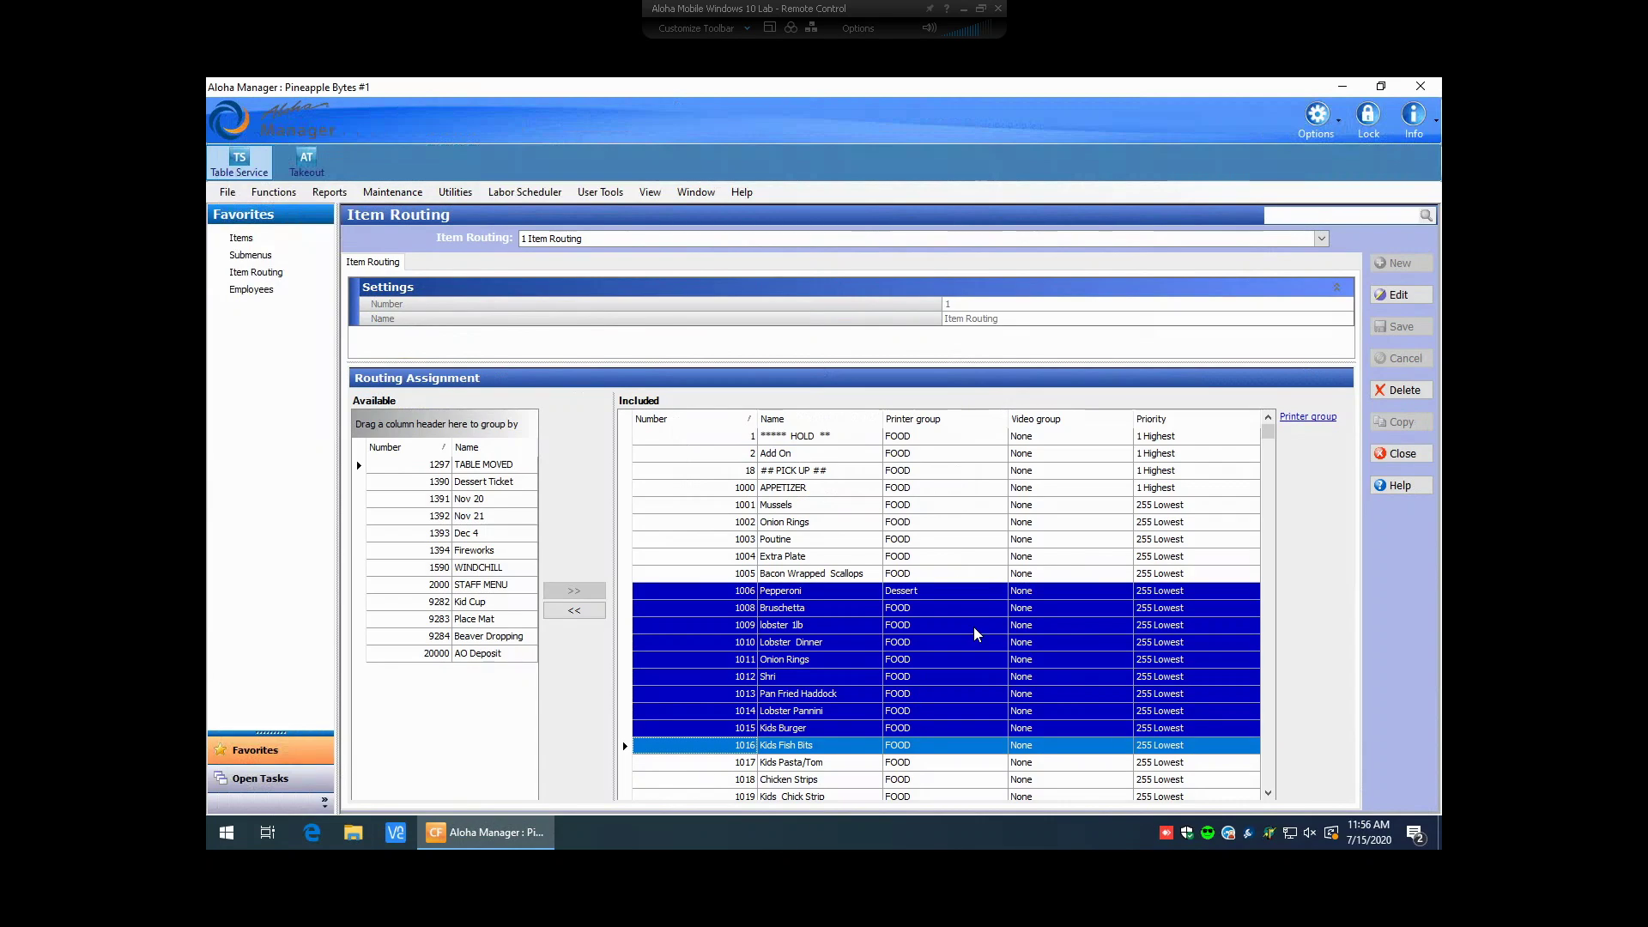
left_click(998, 592)
left_click(998, 591)
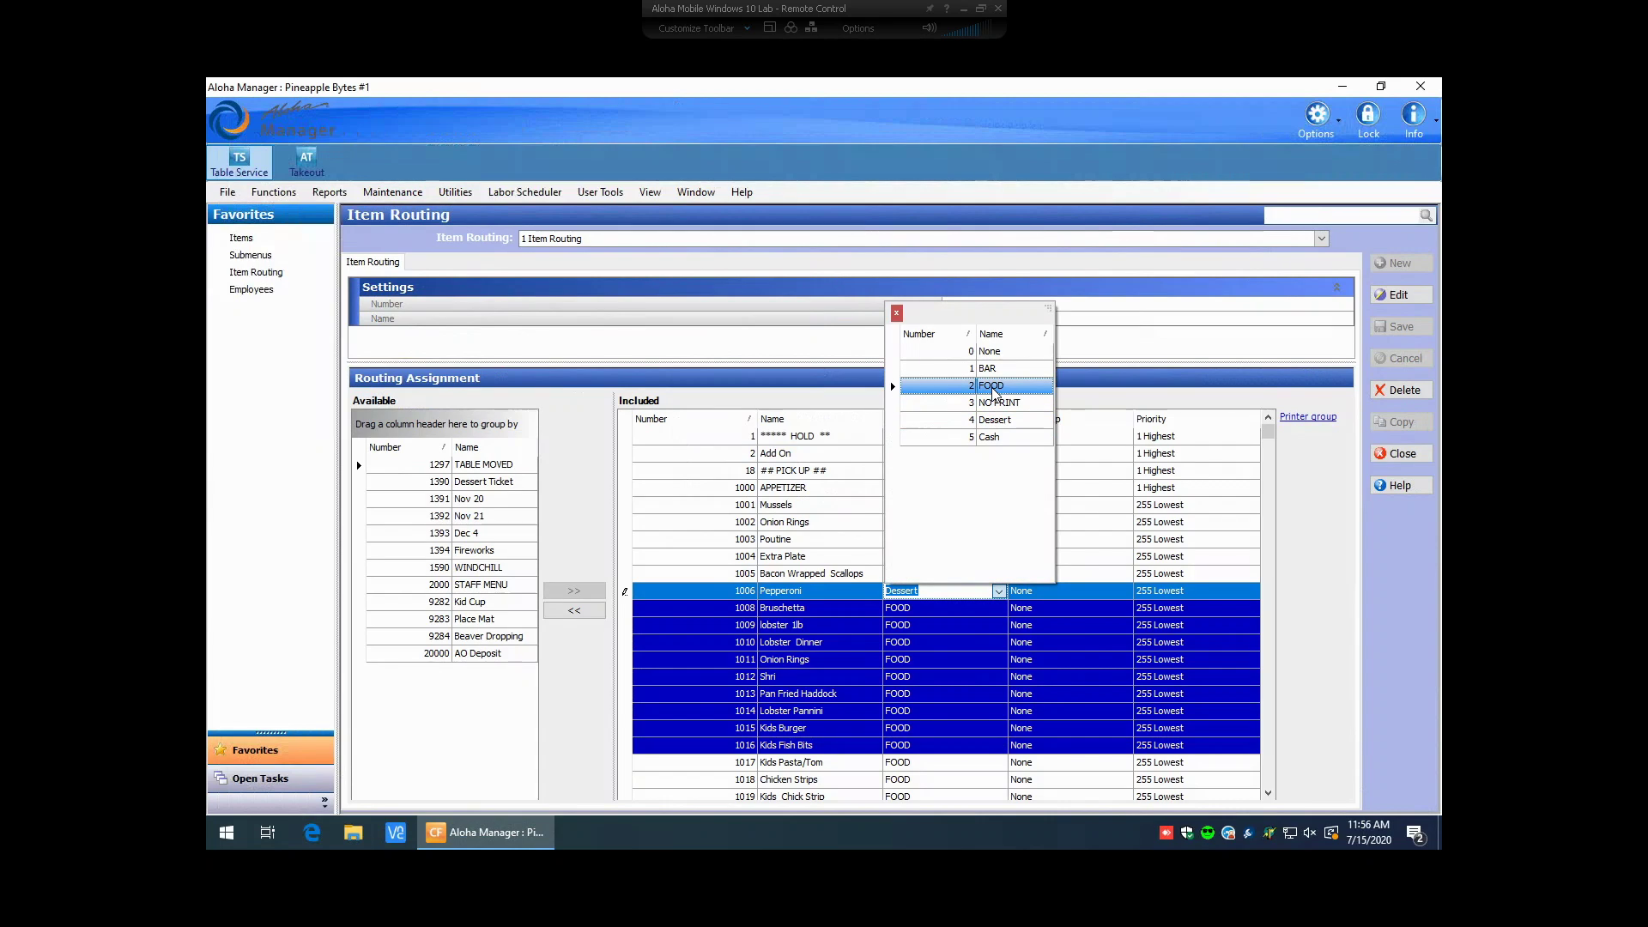
left_click(995, 439)
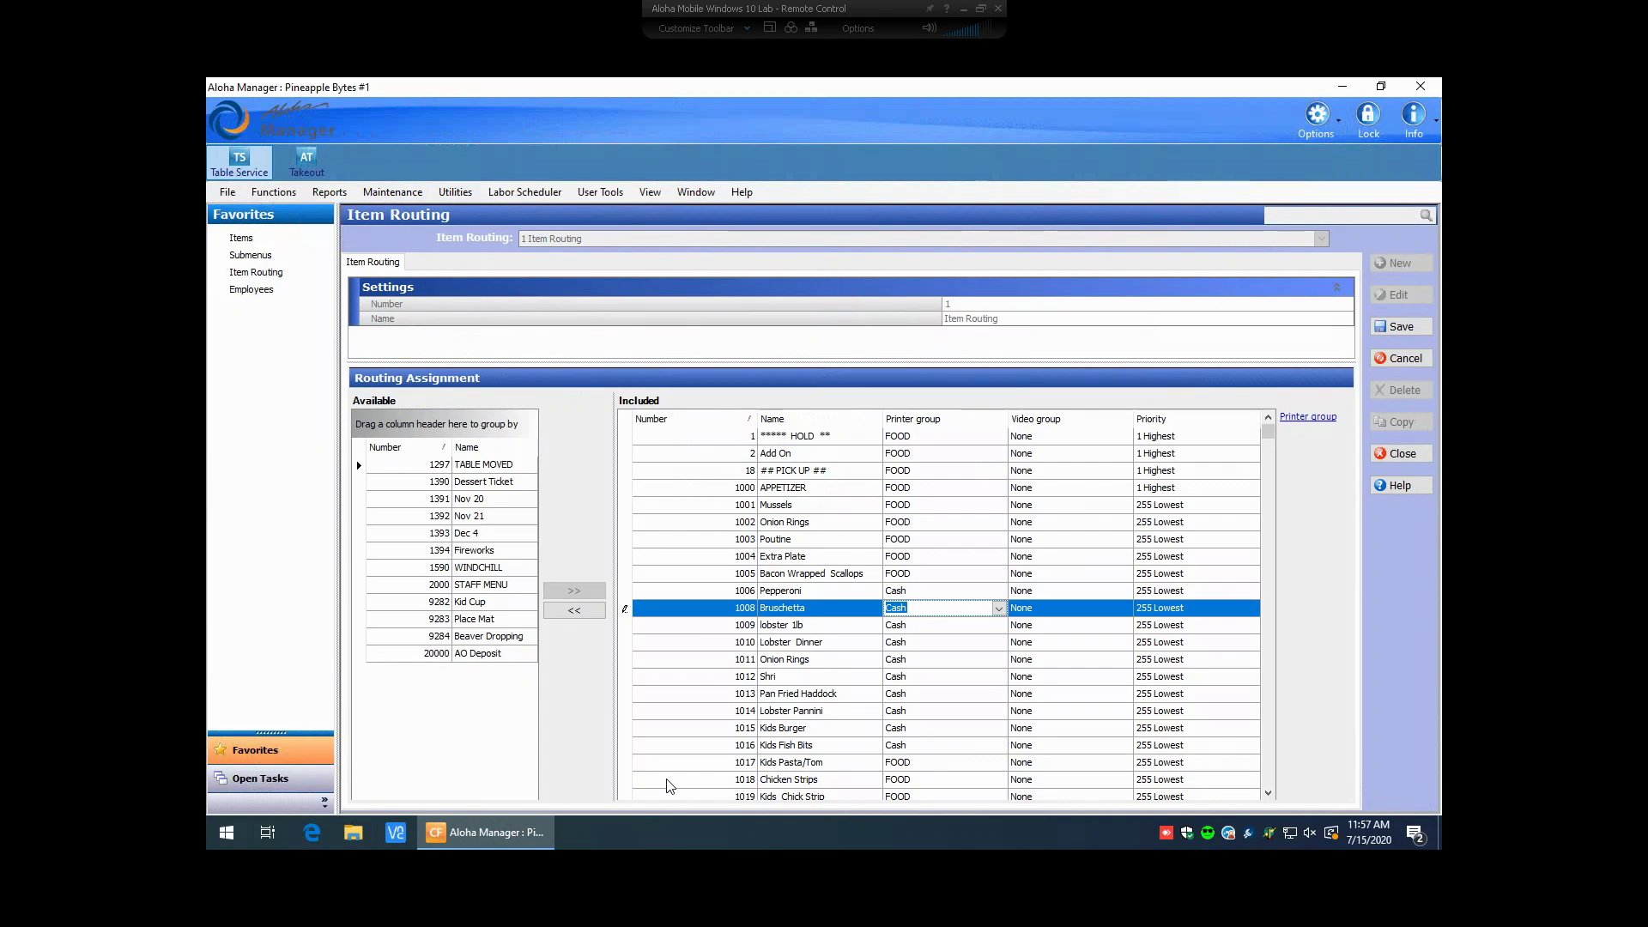
- Set rows 1006–1016 back to the FOOD printer group and save with a real-time update
left_click(700, 749, "shift")
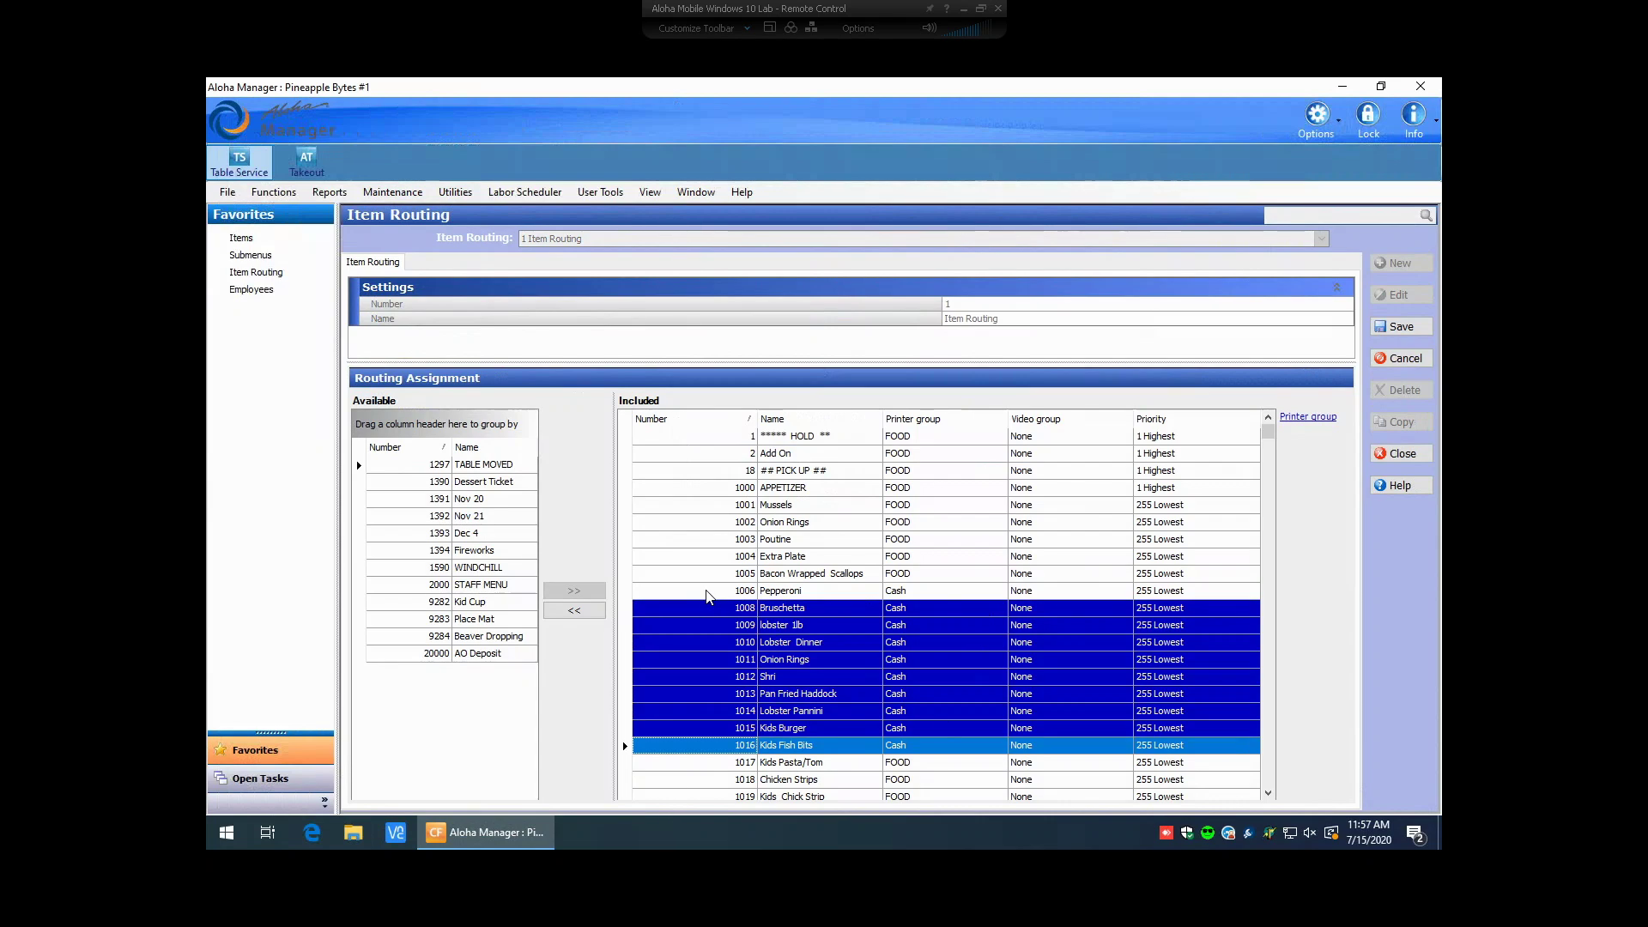
left_click(995, 589)
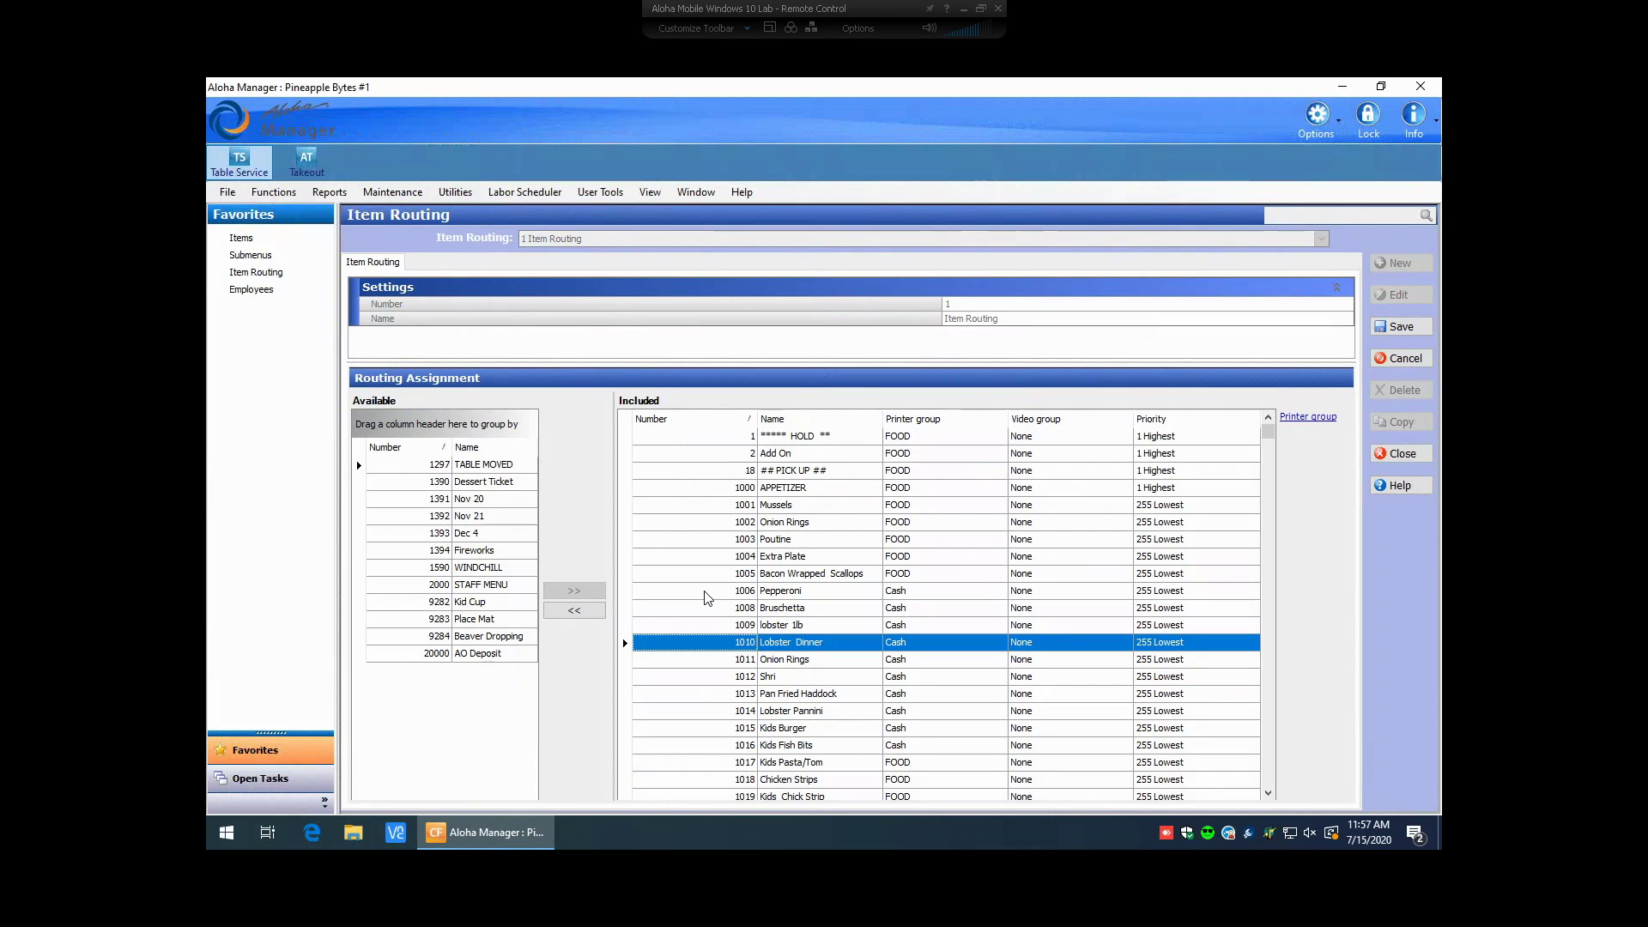
left_click(710, 747, "shift")
left_click(993, 596)
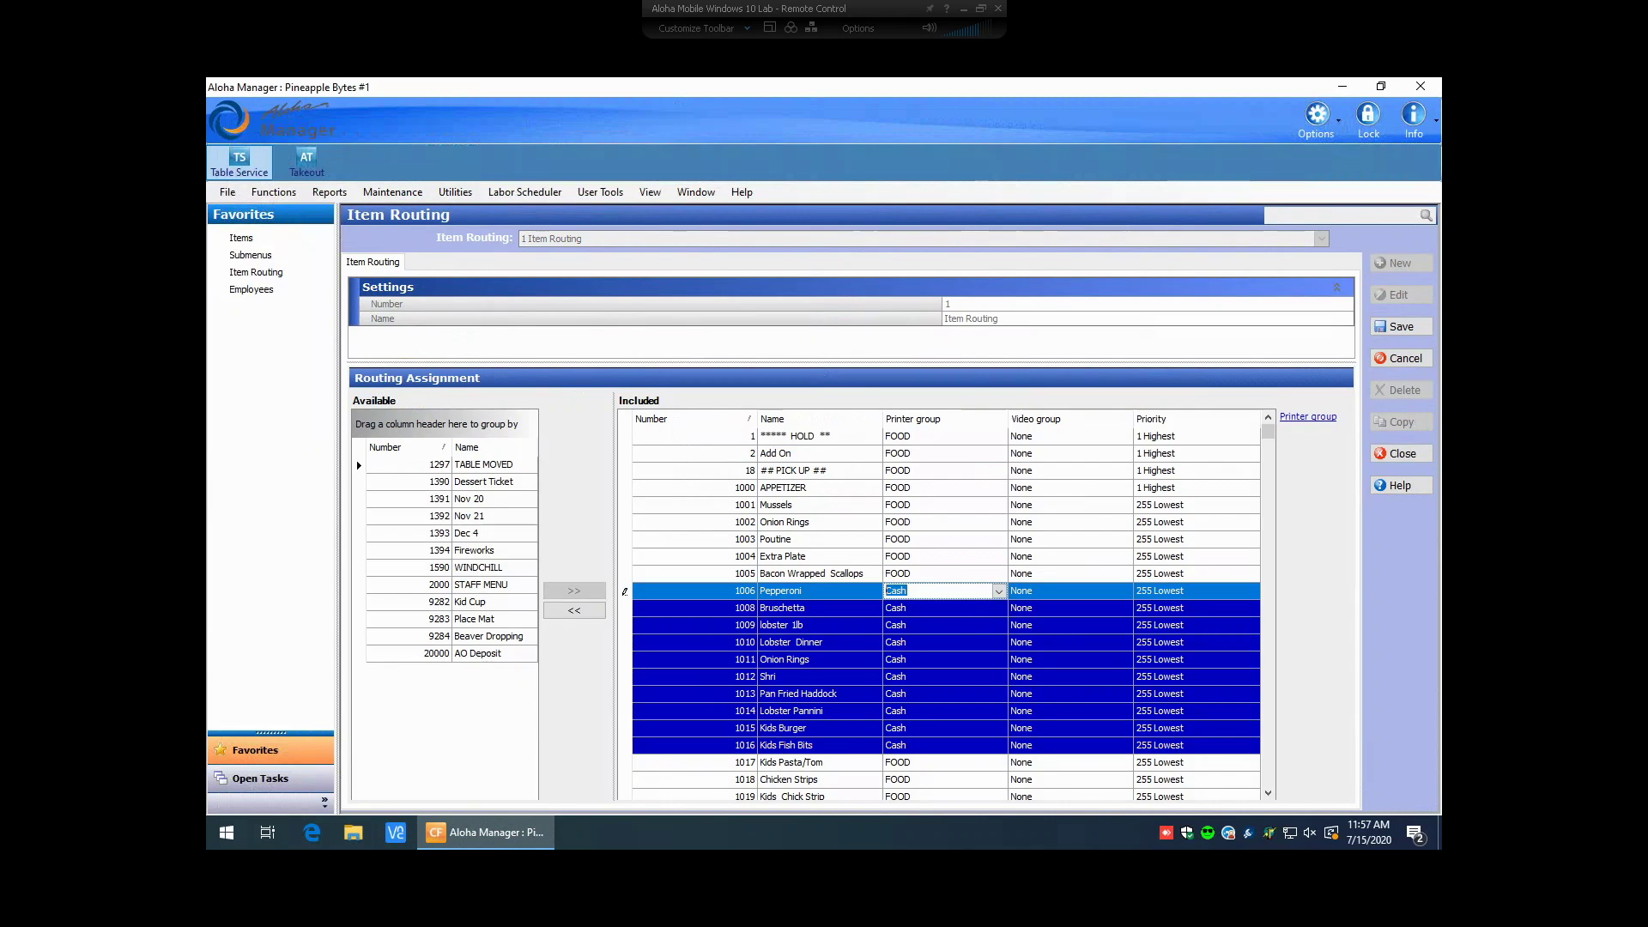
left_click(998, 592)
left_click(991, 385)
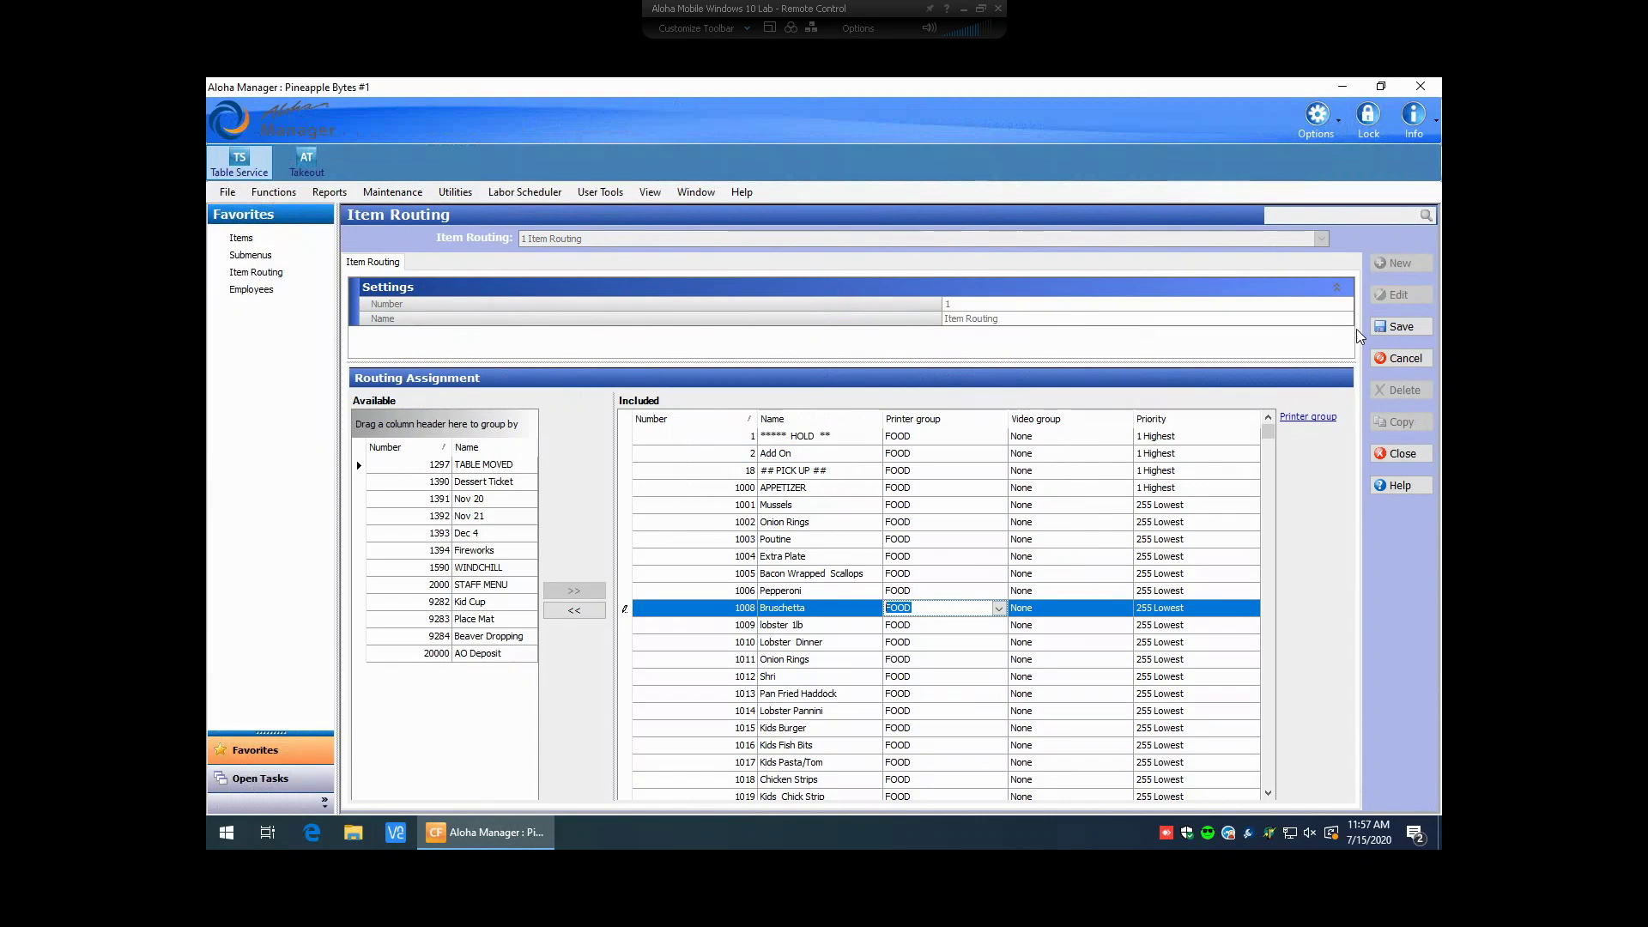
left_click(1400, 327)
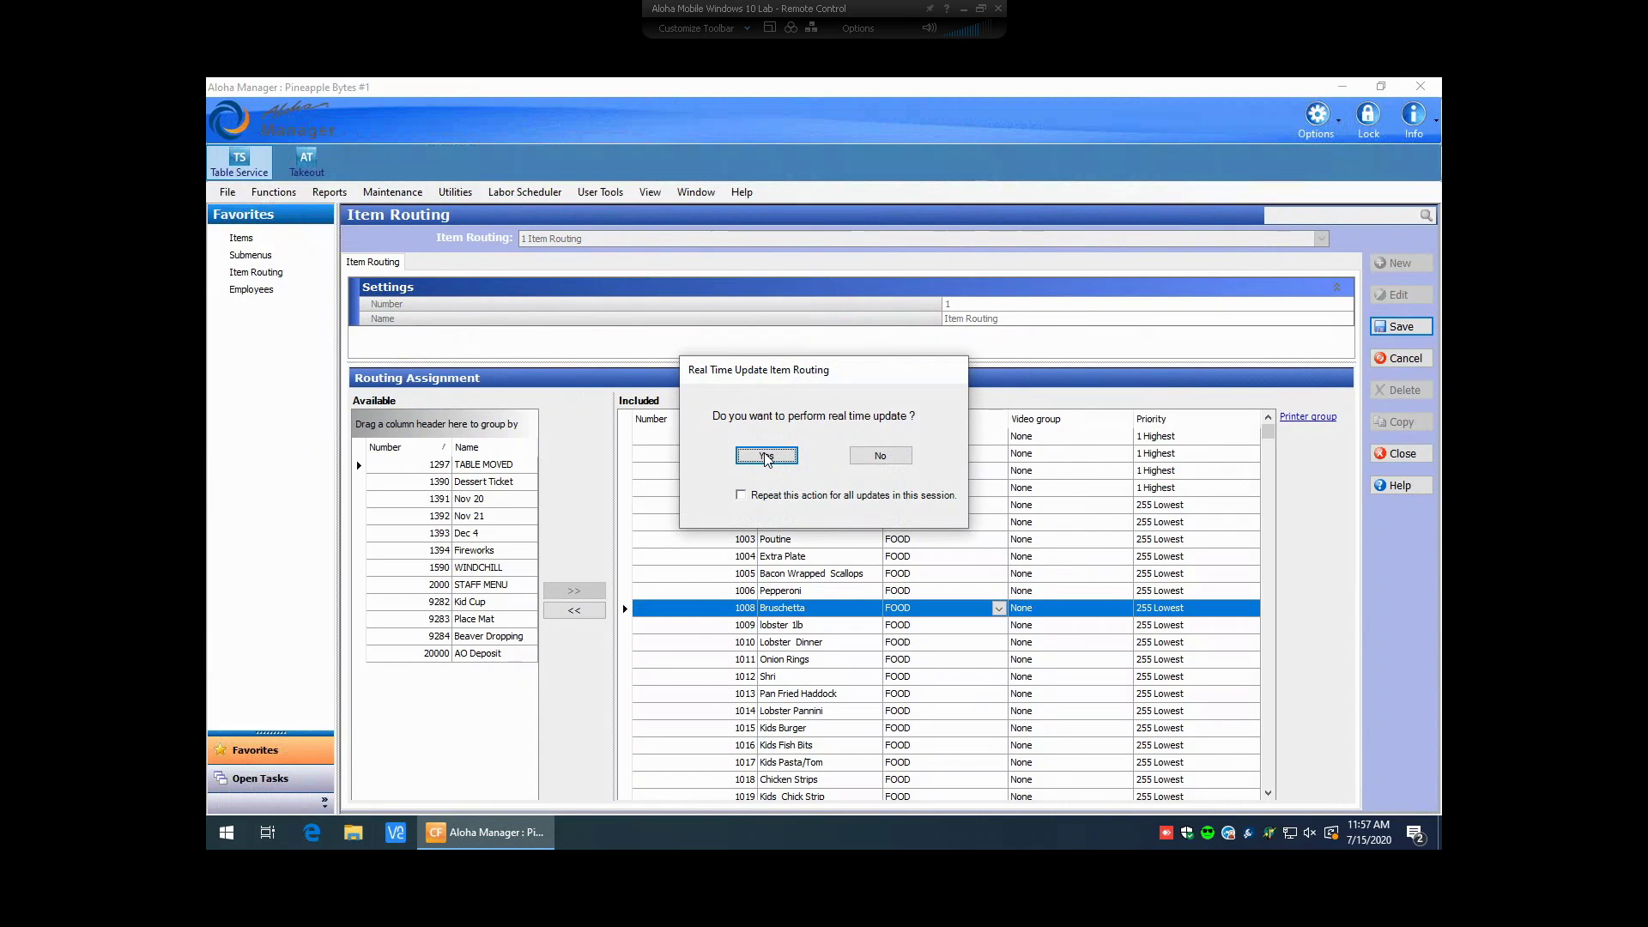
left_click(767, 454)
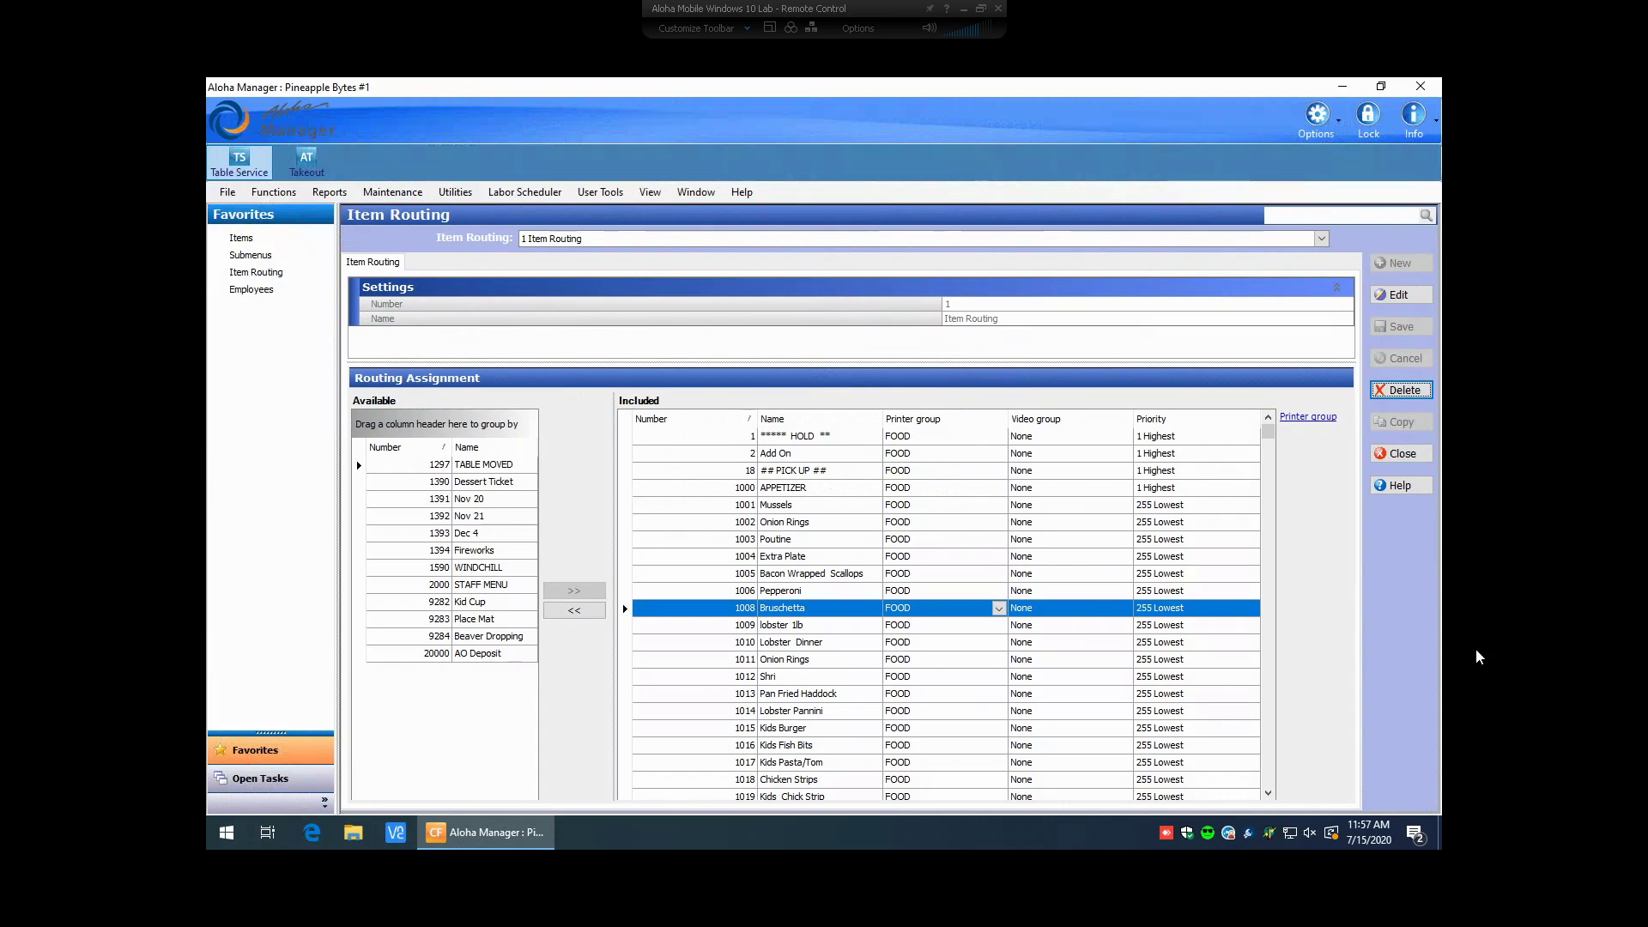
- Close Item Routing and open the Item Cost editor via Maintenance > Menu > Item Cost
left_click(1402, 453)
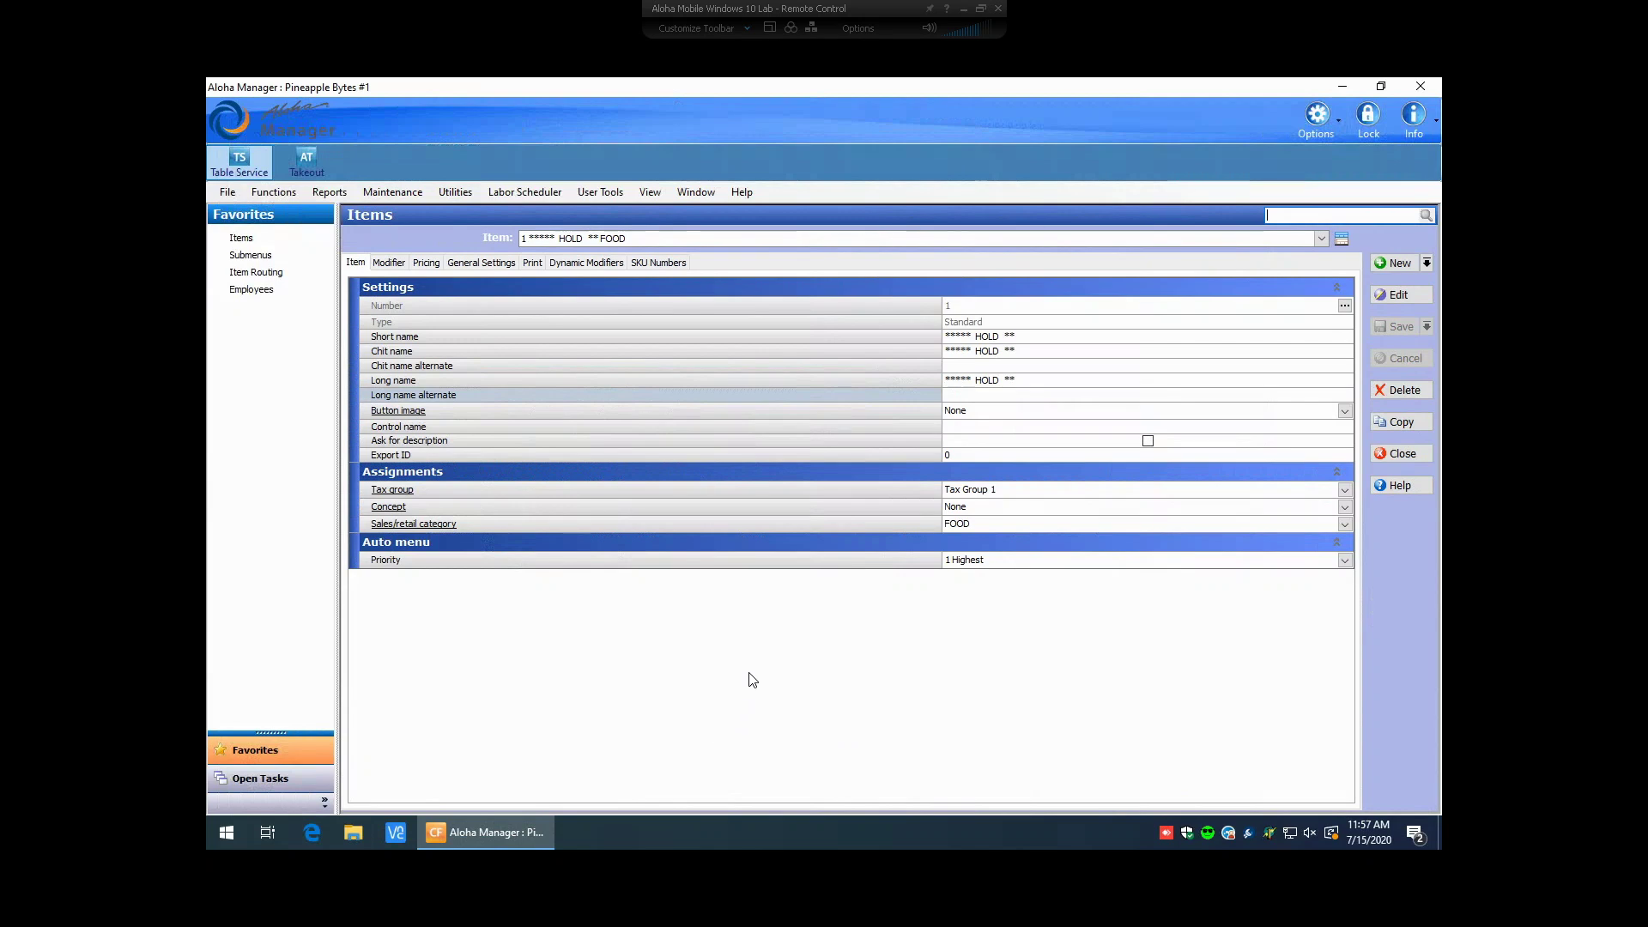
left_click(385, 192)
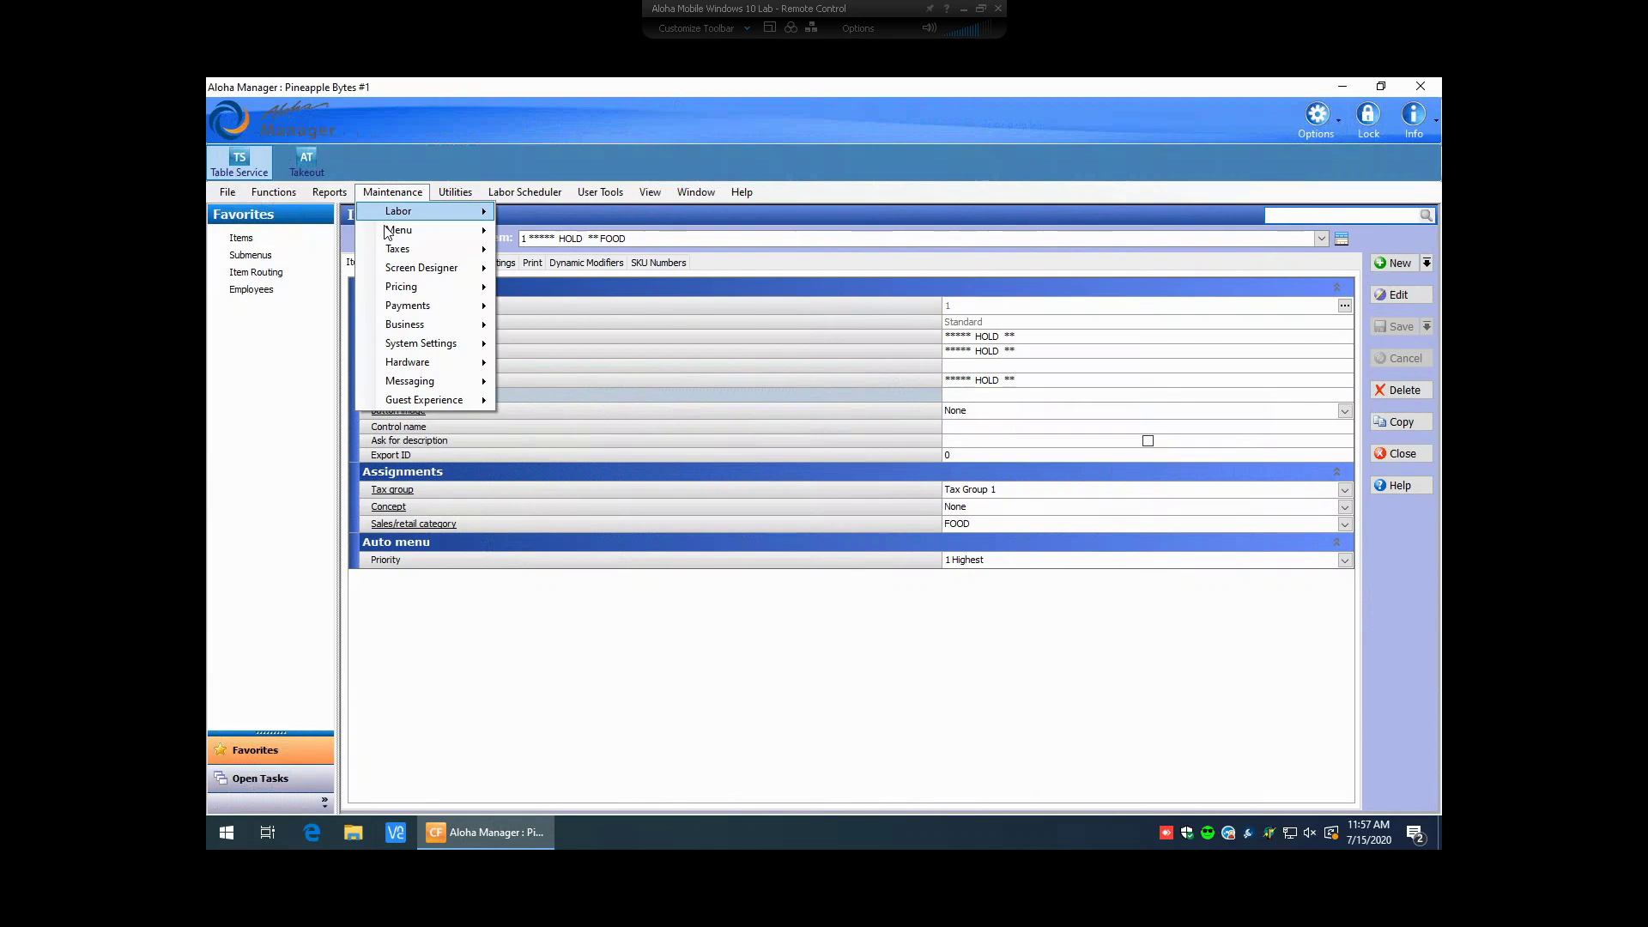
mouse_move(397, 230)
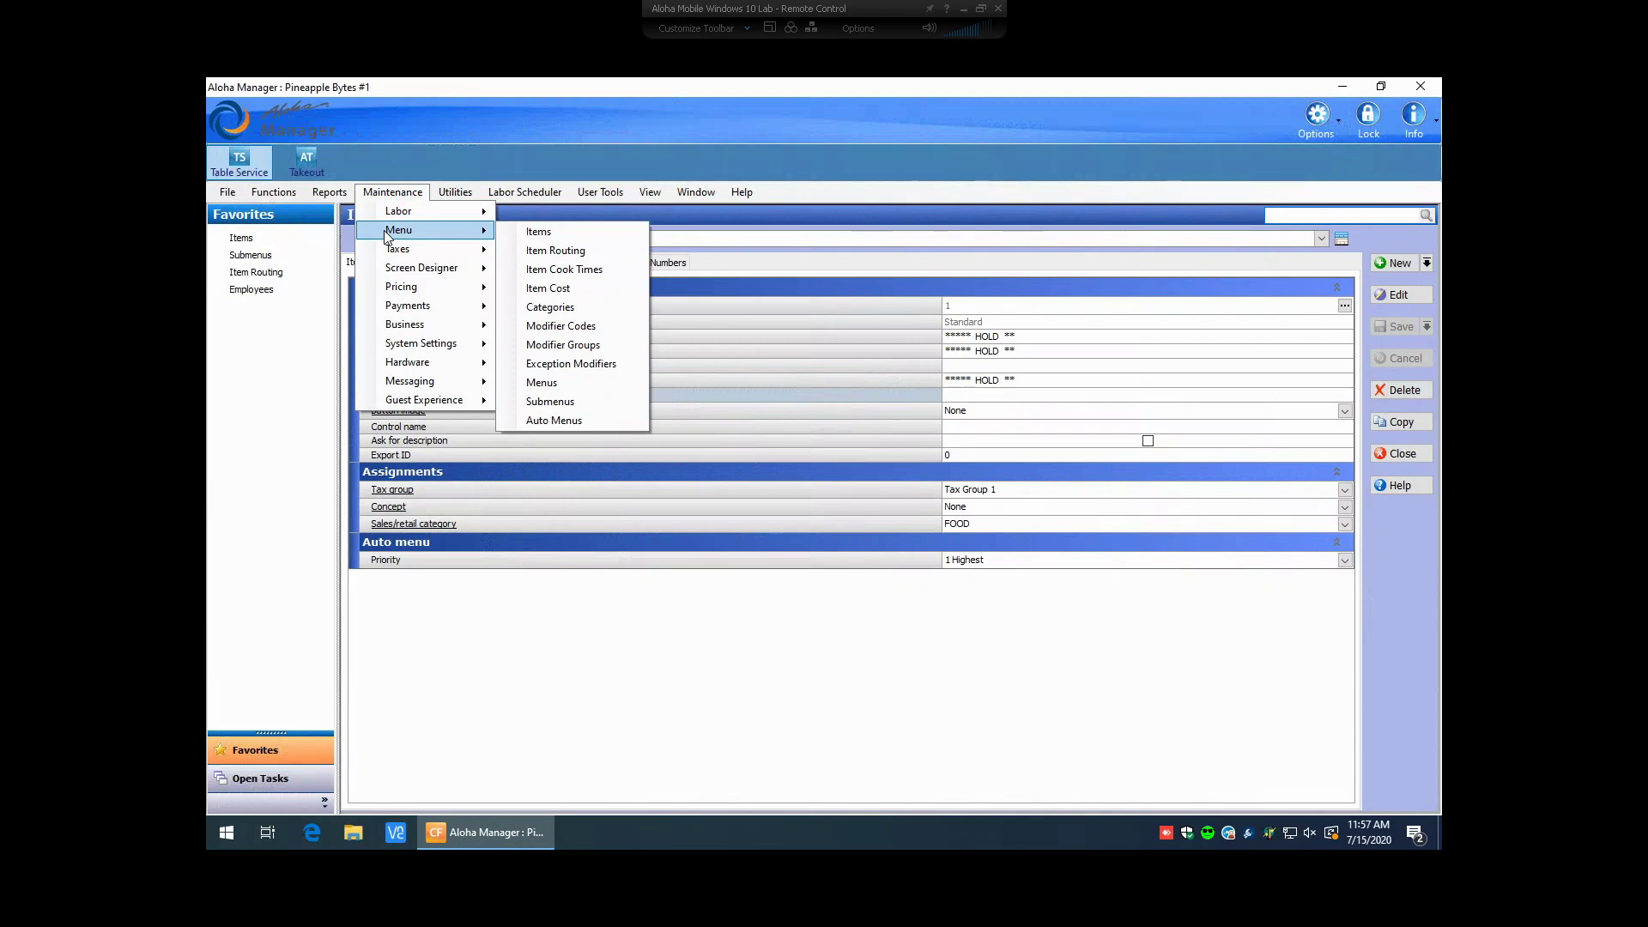
left_click(555, 290)
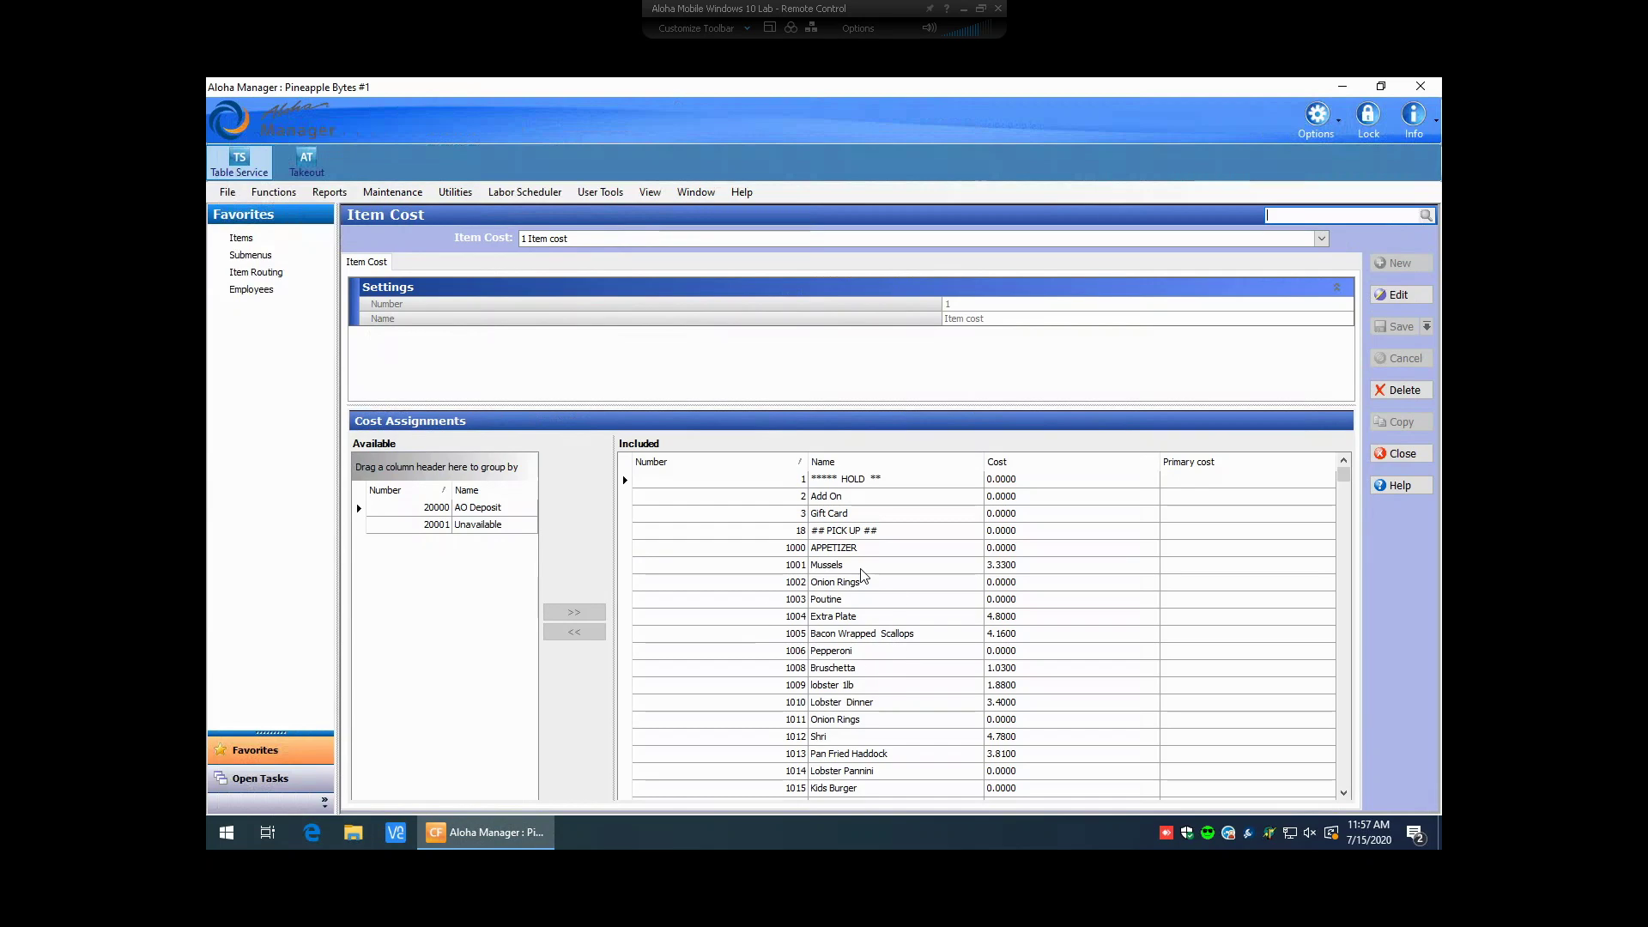
- Change the Mussels cost to 4.50 and save, confirming the real-time update
left_click(1041, 568)
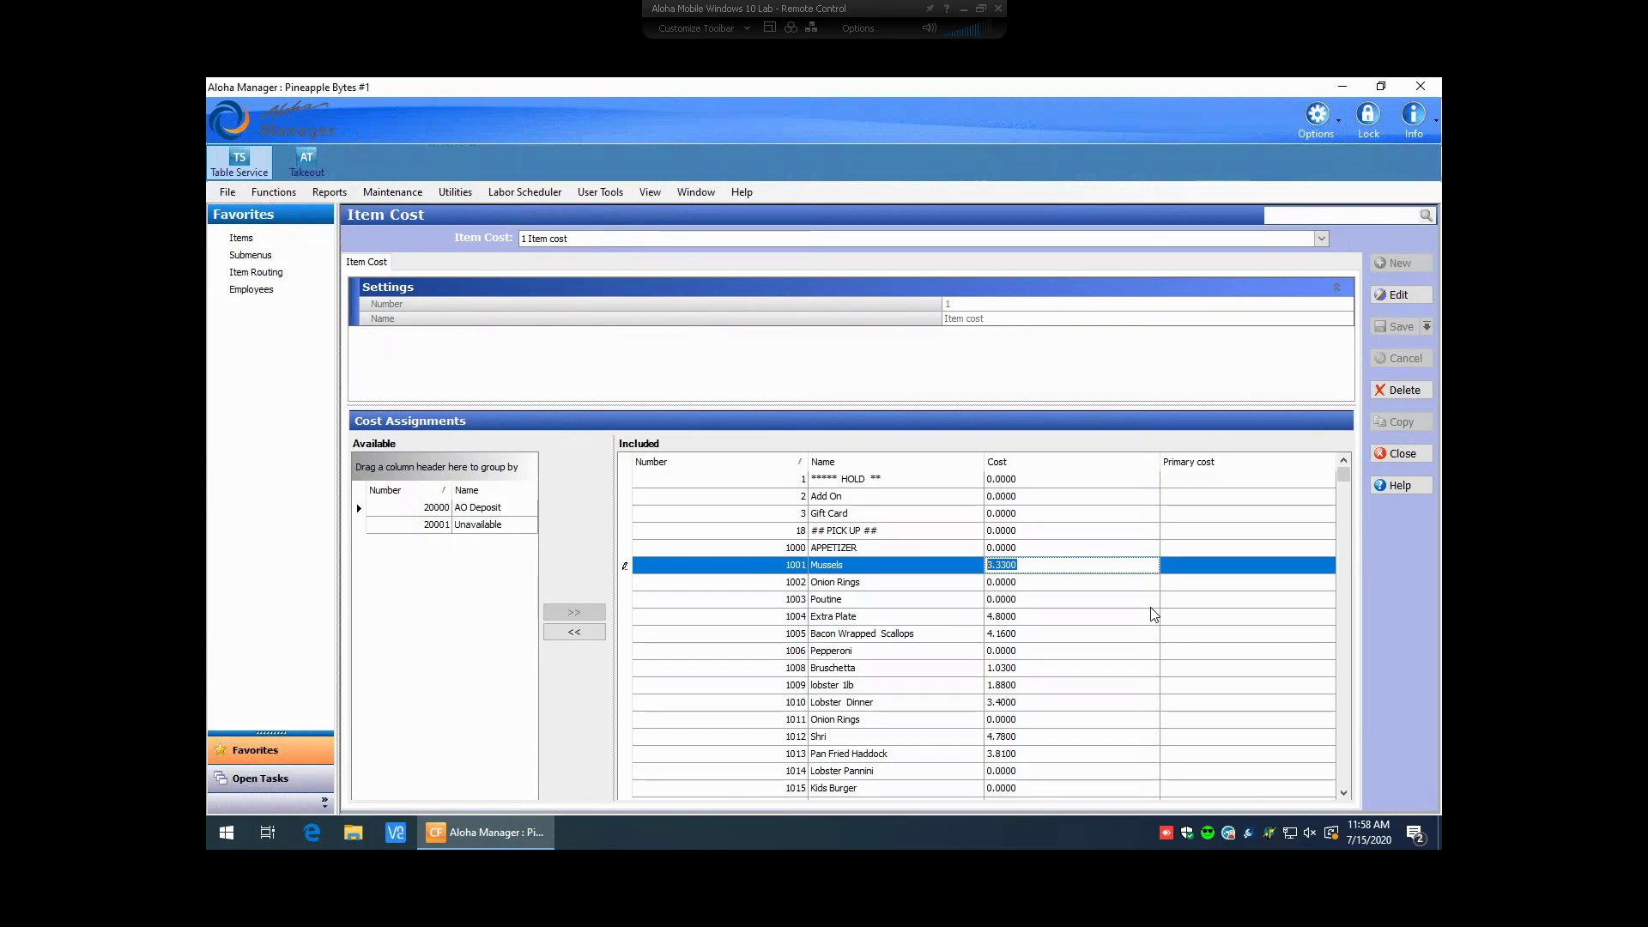
type("4.50")
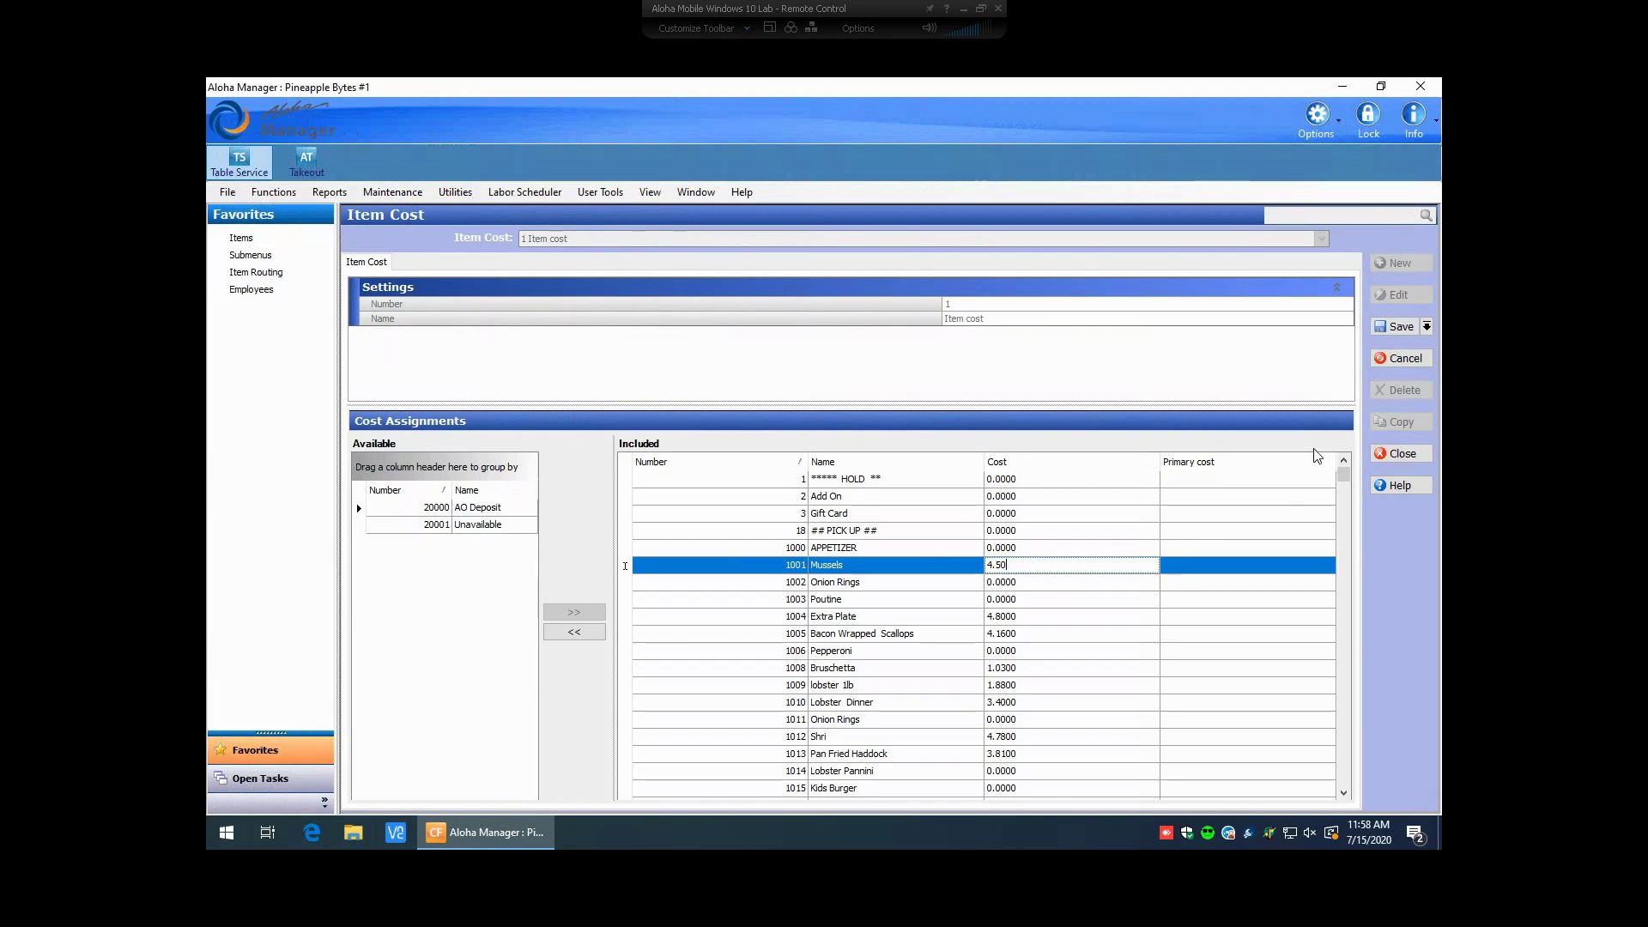
left_click(1397, 326)
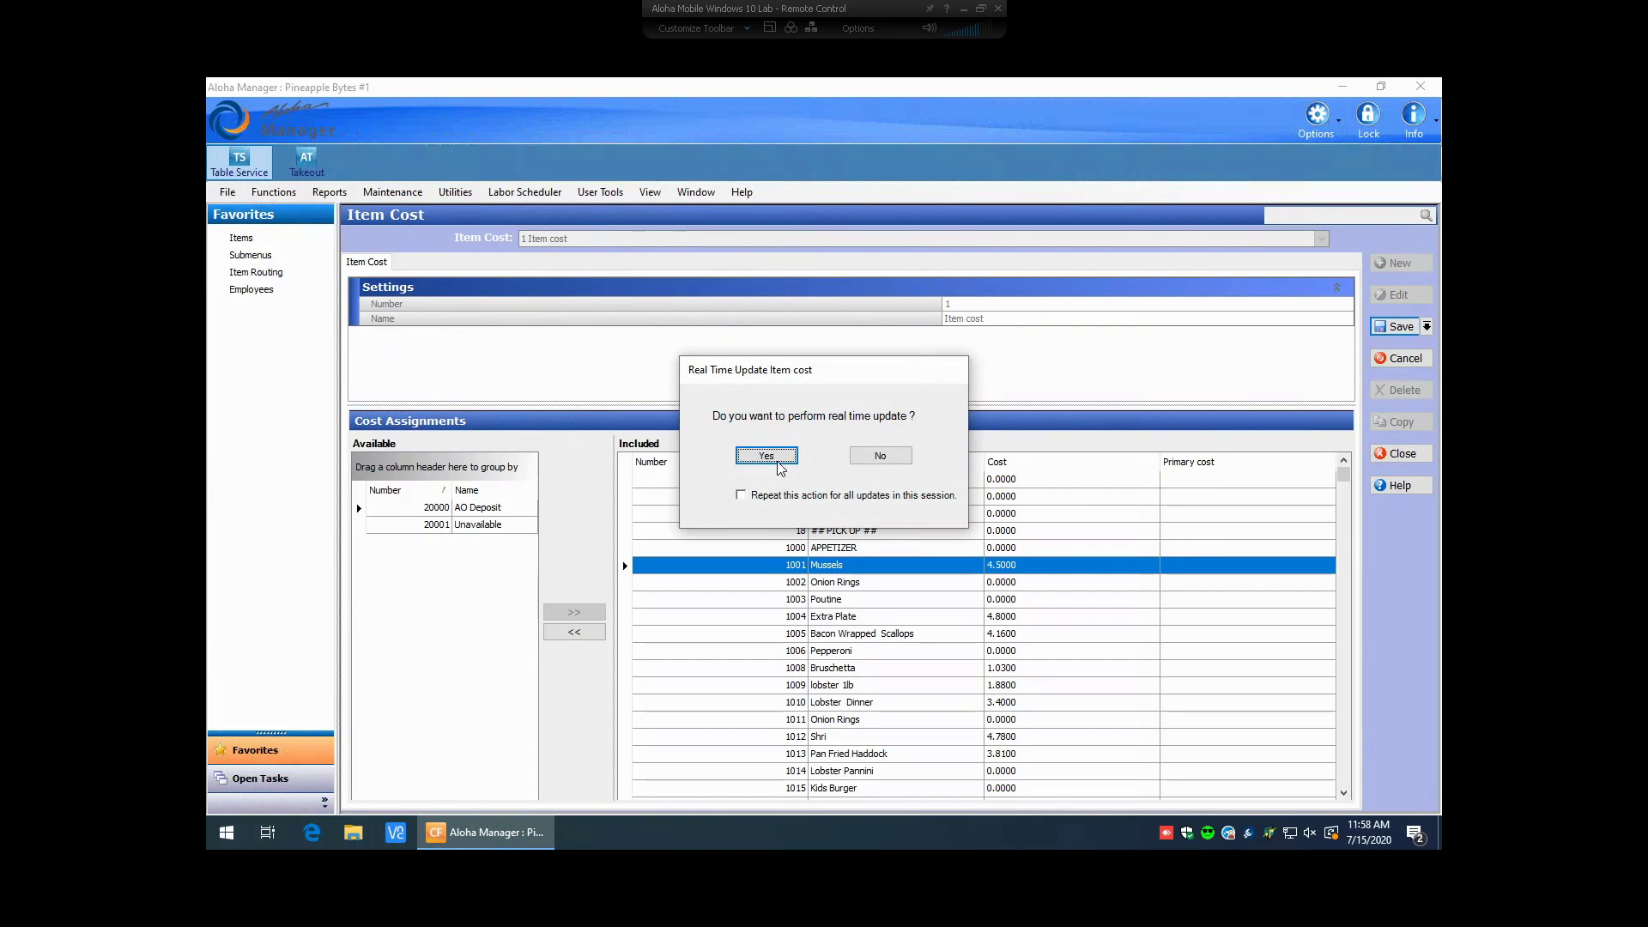
key("Return")
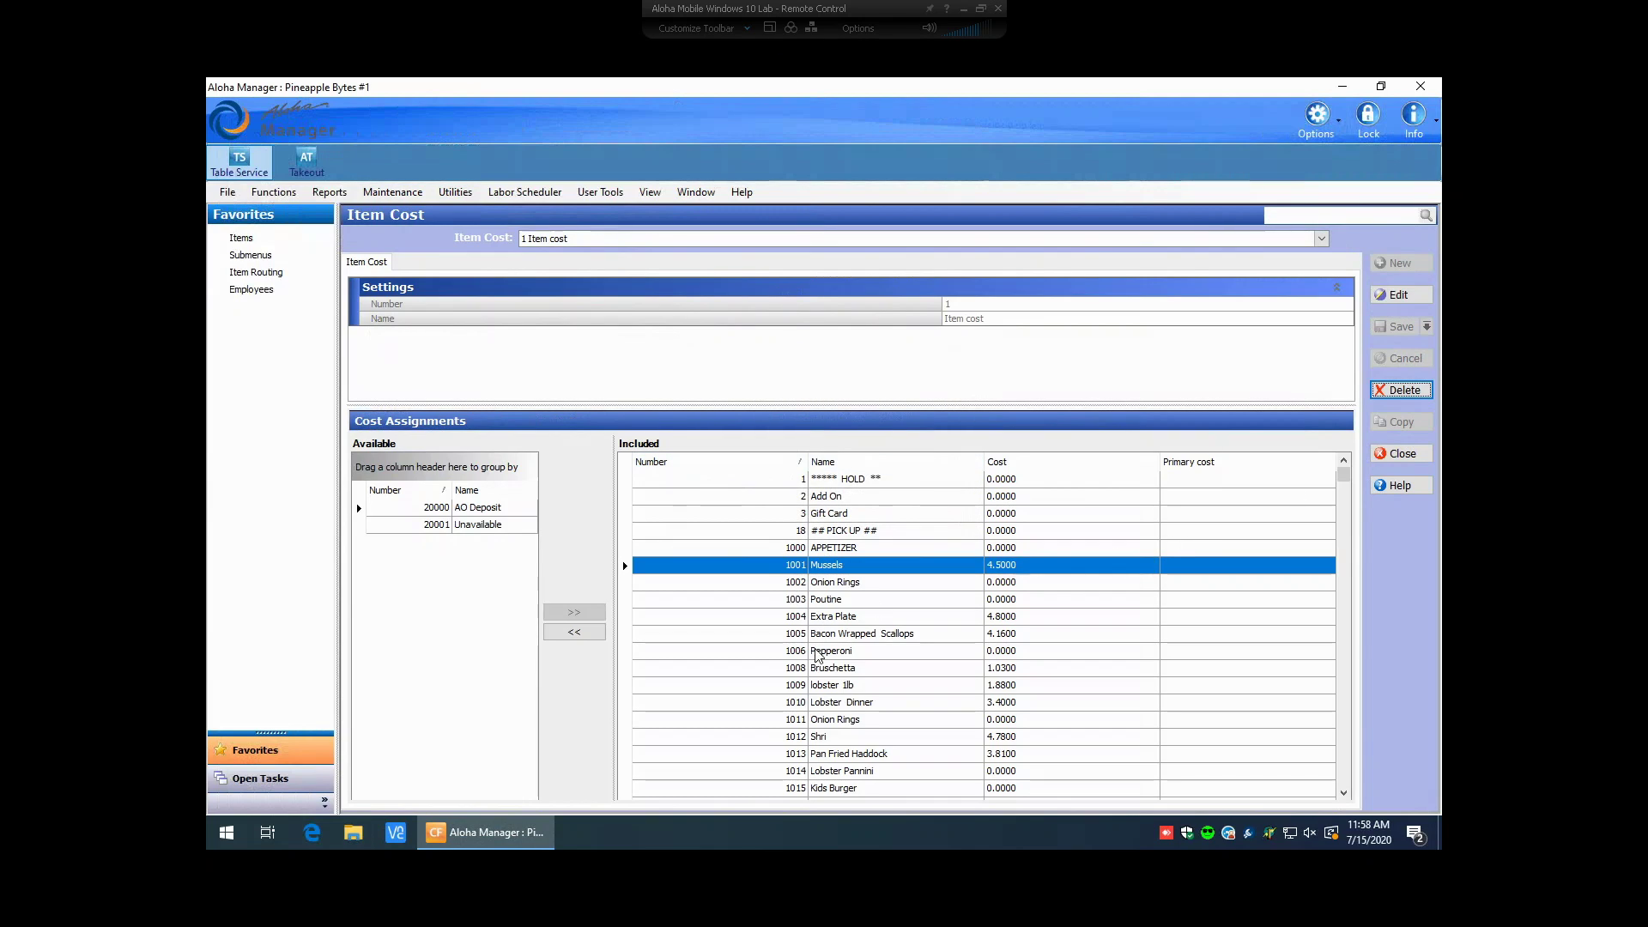